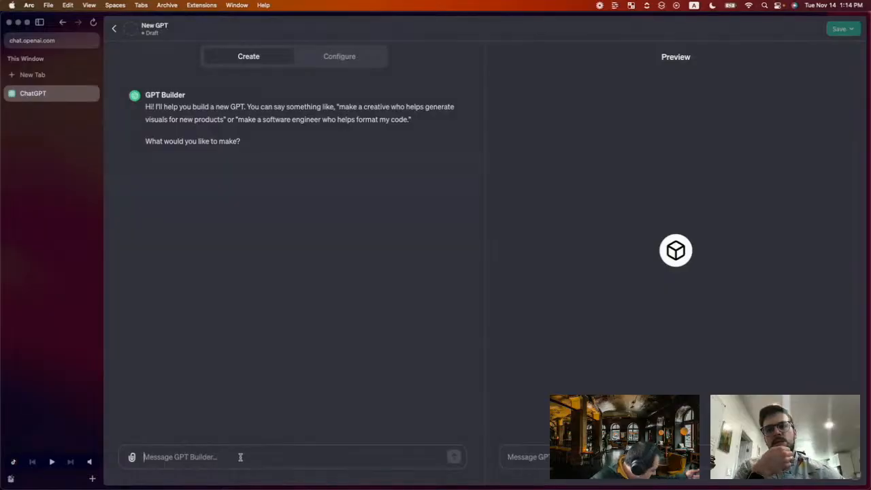
Begin the GPT Builder message with "I would like to make a GPT that helps me"
type("I would like to make a")
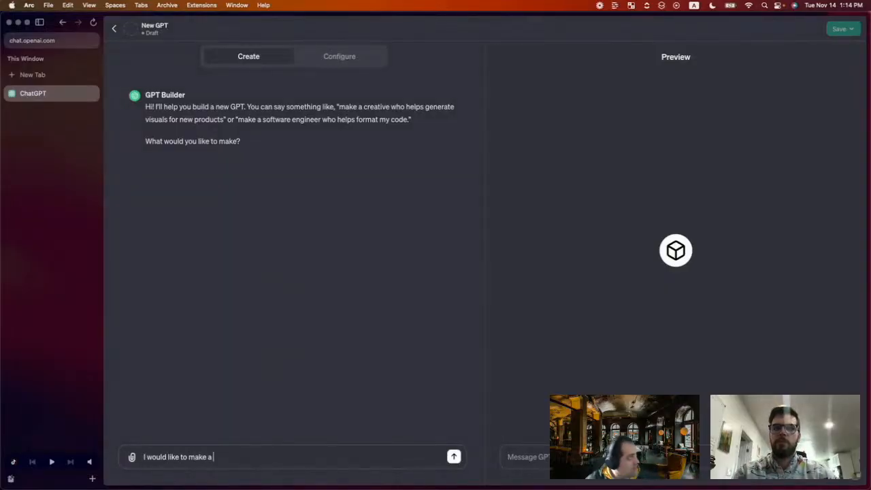
type(" GPT that helps me")
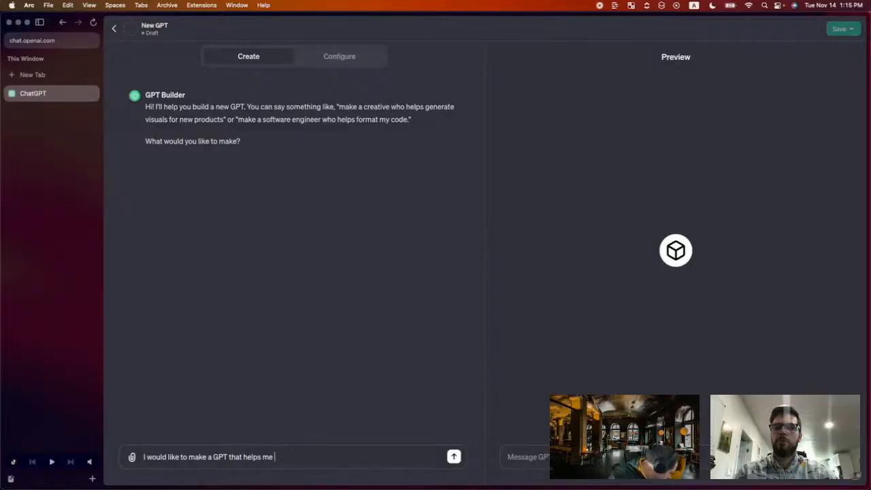
type("pl")
key("BackSpace")
key("BackSpace")
type("create a")
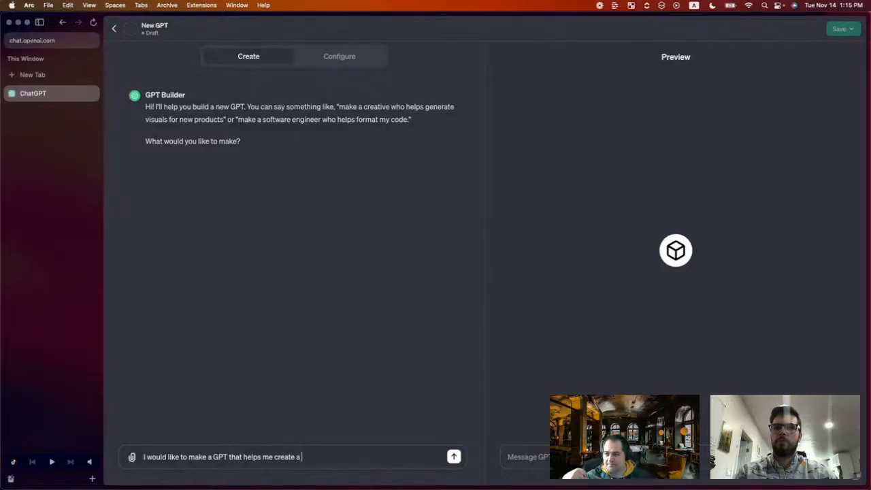
key("alt+BackSpace")
key("alt+BackSpace")
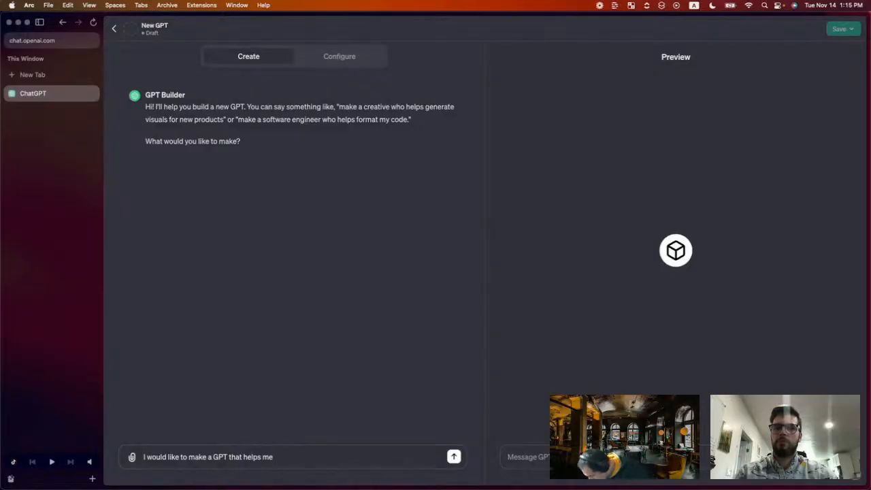
type("disc")
key("alt+BackSpace")
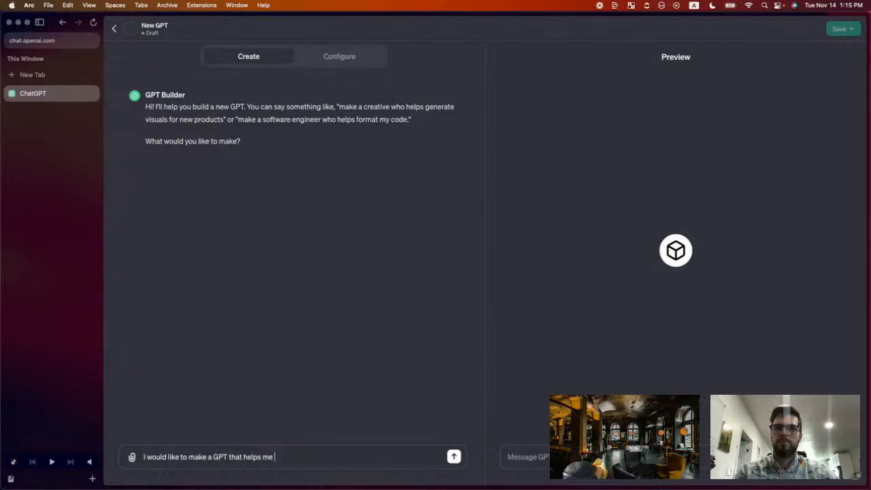
type("find some meals that")
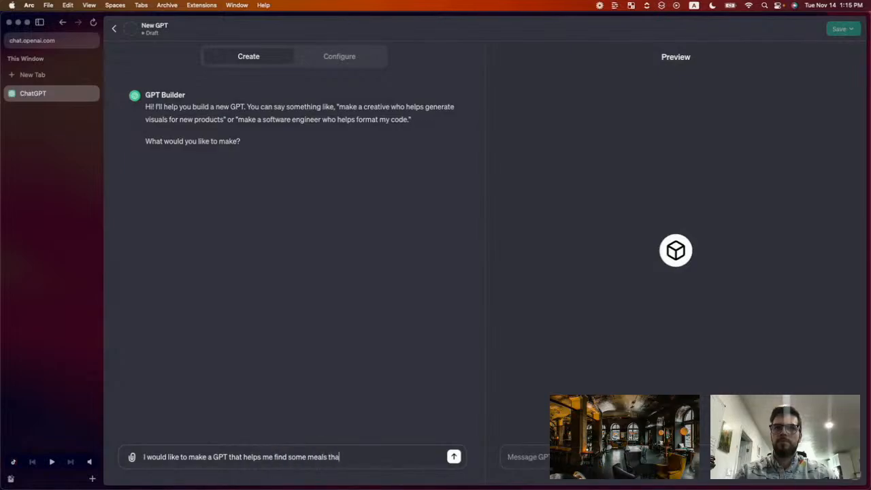
key("alt+shift+Left")
key("alt+shift+Left")
key("BackSpace")
key("alt+BackSpace")
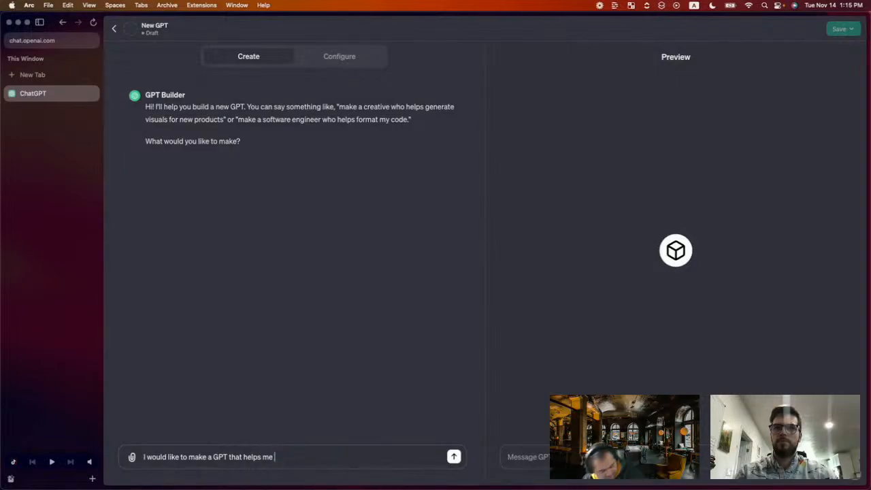
Try to continue the message with "determine the ingredients I need to buy so that I can"
type("determine the m")
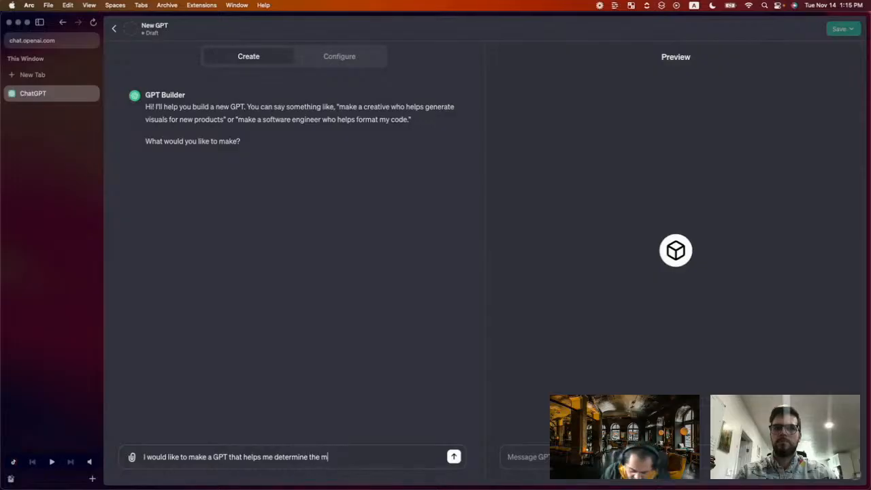
type("eals I can buy")
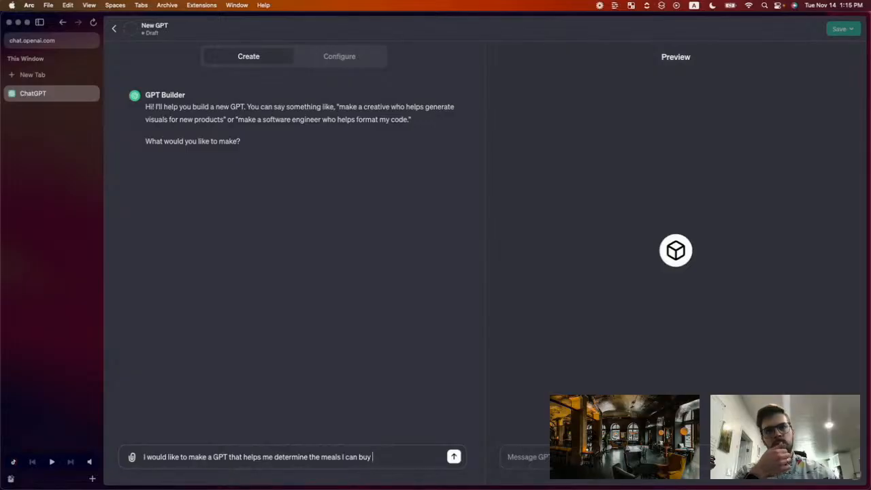
left_click(321, 456)
key("shift+super+Right")
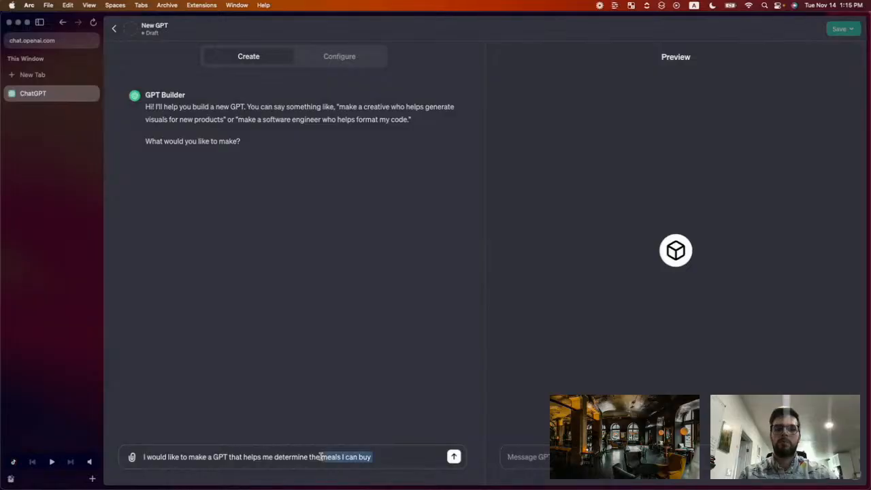
type("ingeredients I need ")
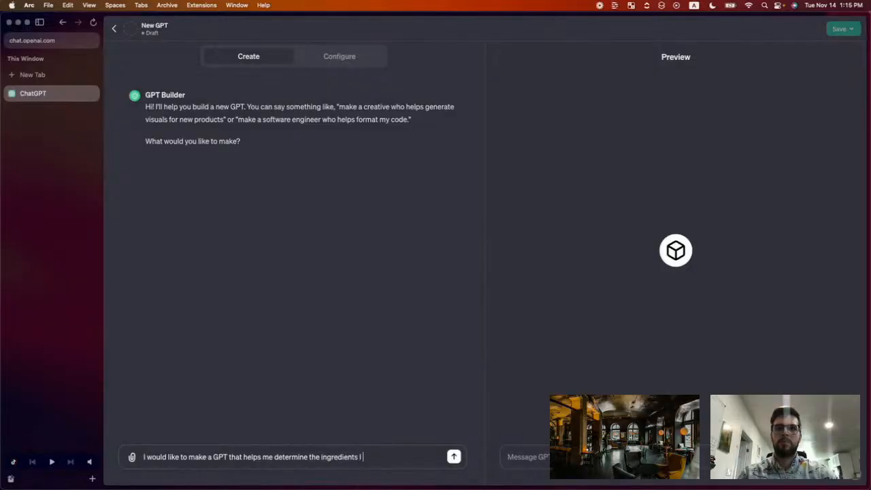
type("to buy so that I can")
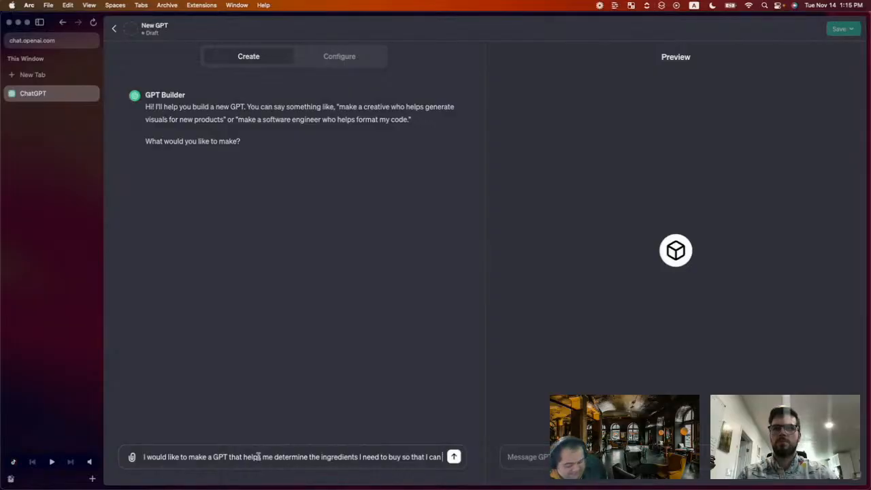
Replace everything after "helps me" in the message with a new line that starts a numbered list at "1."
left_click_drag(272, 457, 442, 456)
key("shift+Return")
type("1.")
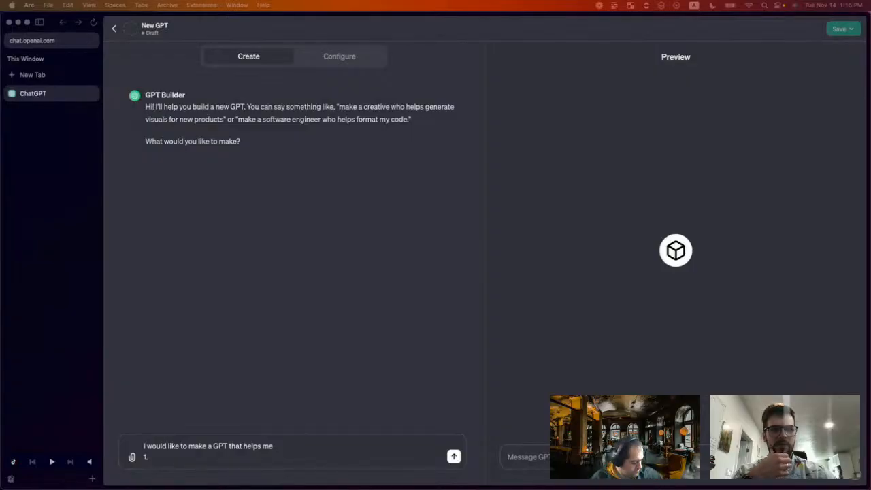
Shorten the message's opening line to "I would like to make a GPT that", leaving list item 1 empty
left_click(225, 460)
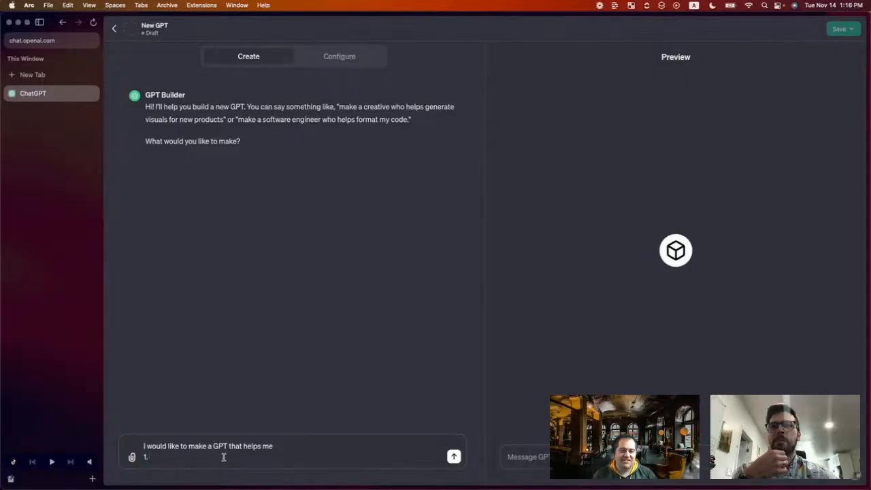
type("Pl")
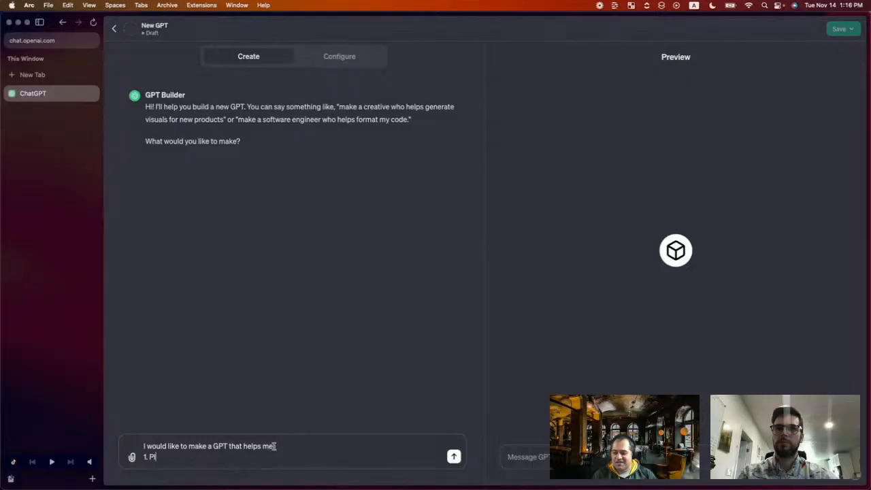
double_click(251, 445)
key("BackSpace")
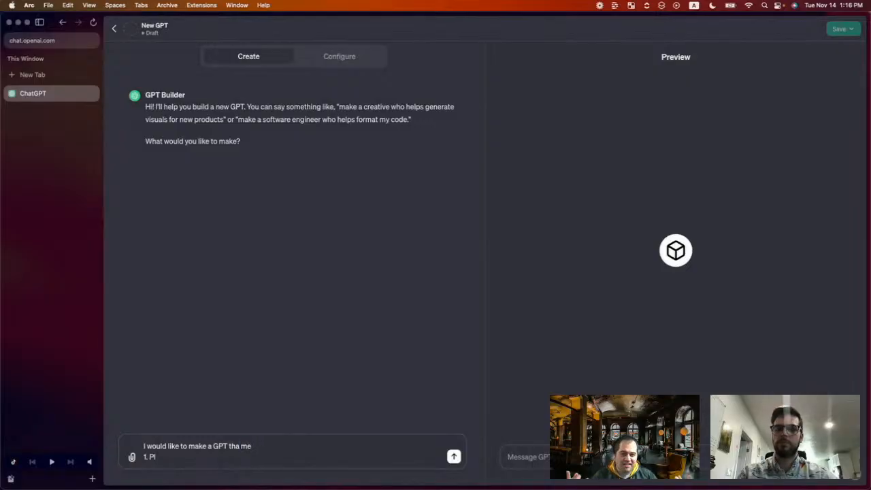
double_click(248, 446)
key("BackSpace")
key("Down")
key("BackSpace")
key("BackSpace")
Write list item 1 as "Lets me input my desired macronutrients"
type("L")
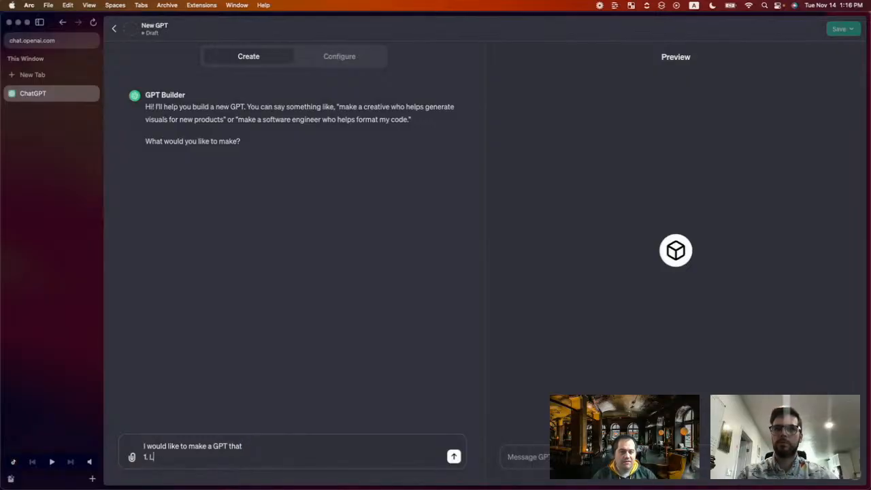
type("ets me")
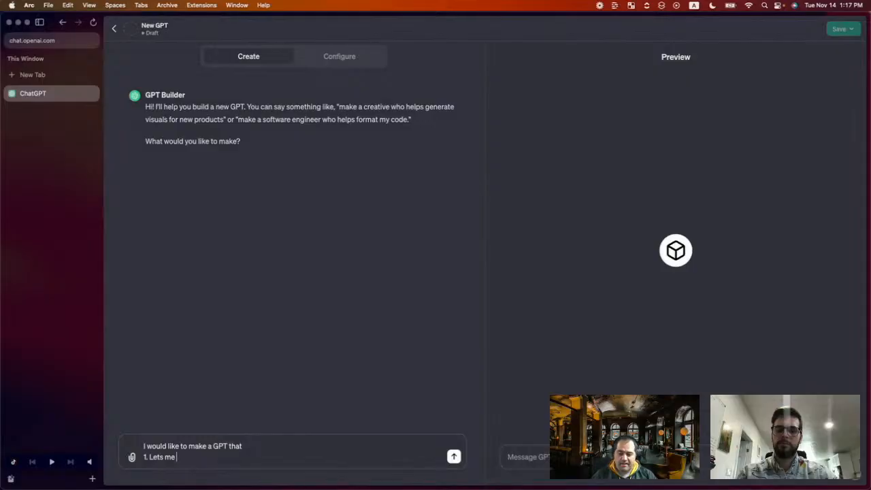
type(" input ")
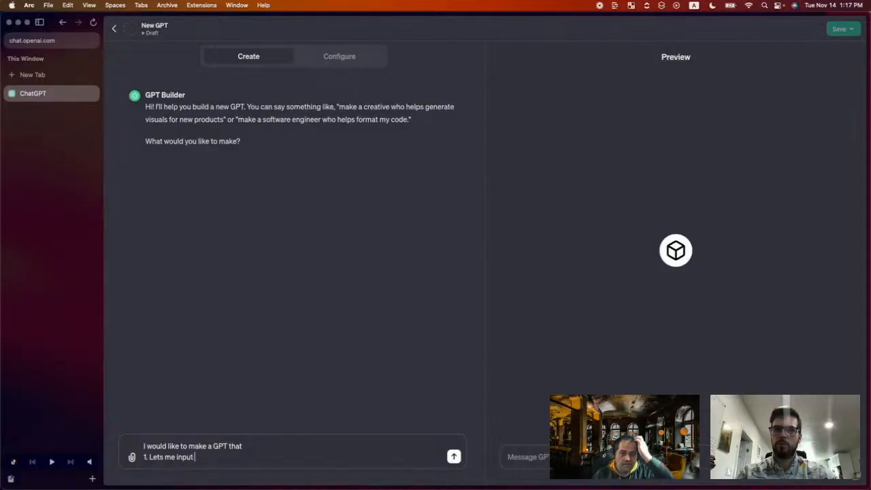
type("my macro")
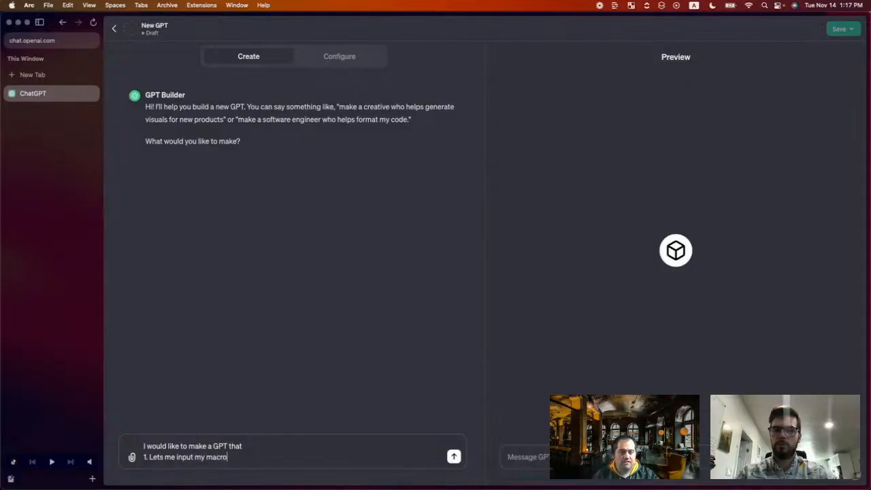
key("BackSpace")
key("BackSpace")
key("BackSpace")
key("BackSpace")
key("BackSpace")
type("des")
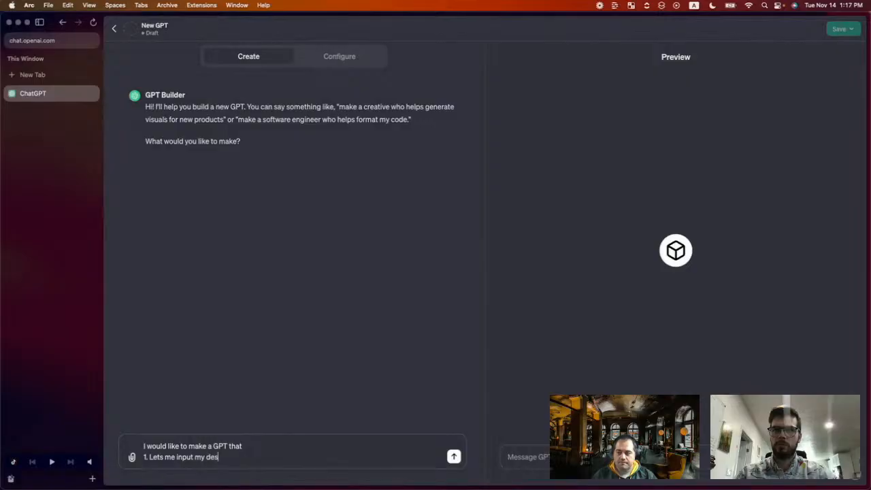
type("ired macronutrients")
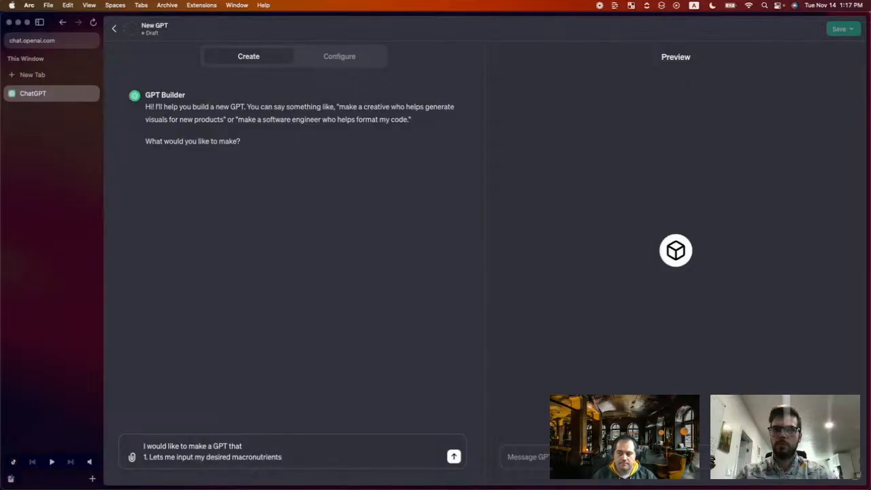
Add list item 2 on a new line, reading "Lets me take a picture of my current ingredients"
key("shift+Return")
type("2")
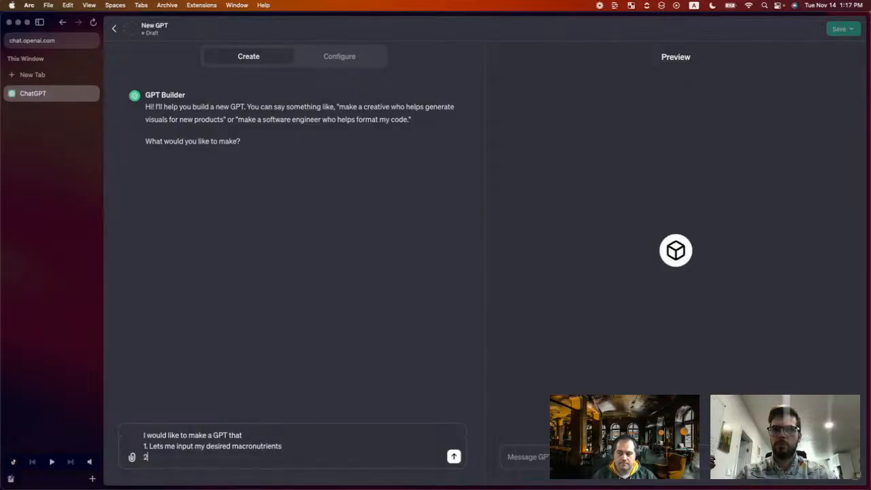
type(". Lets")
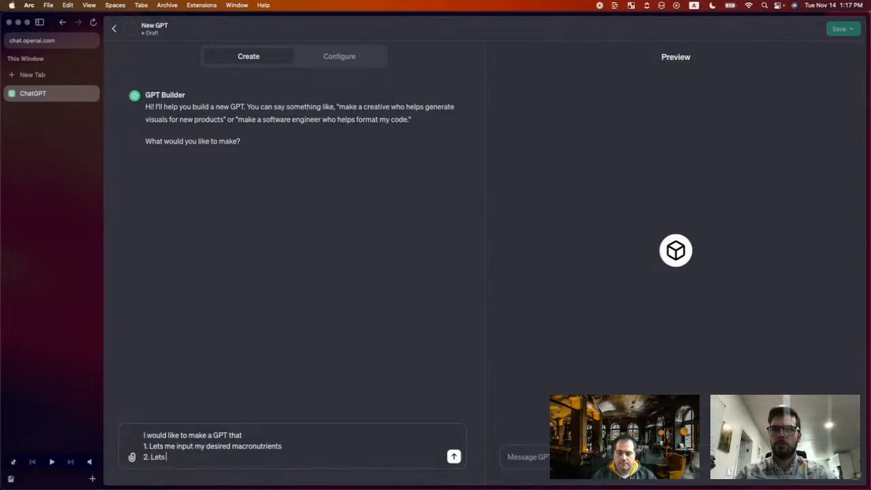
type(" me take a picture of my ")
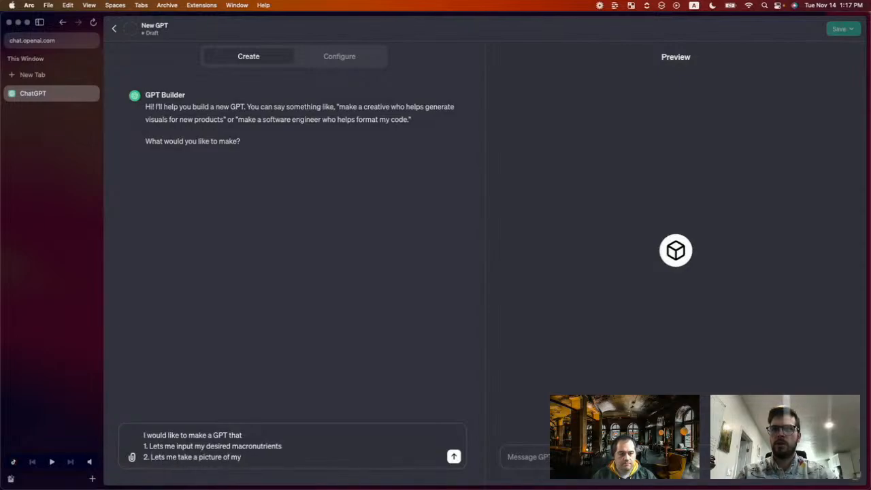
type("current ing")
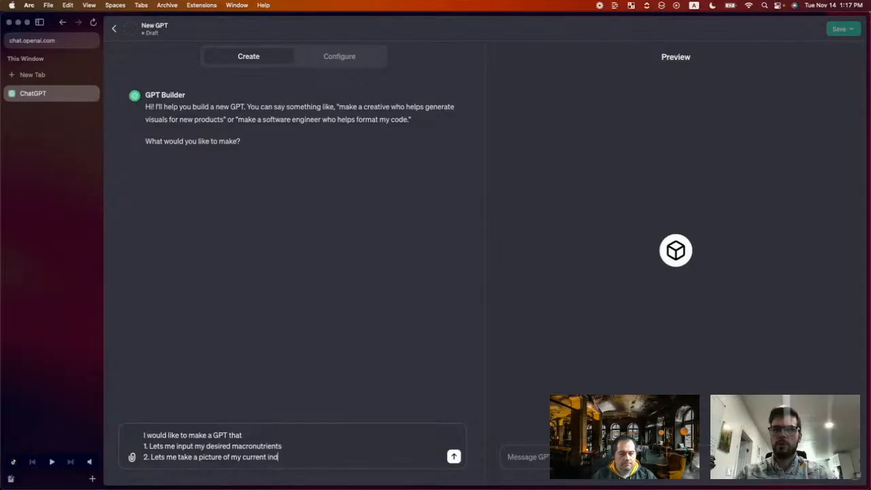
type("redients")
Add list item 3 on a new line, reading "Suggests meals"
key("shift+Return")
type("3. ")
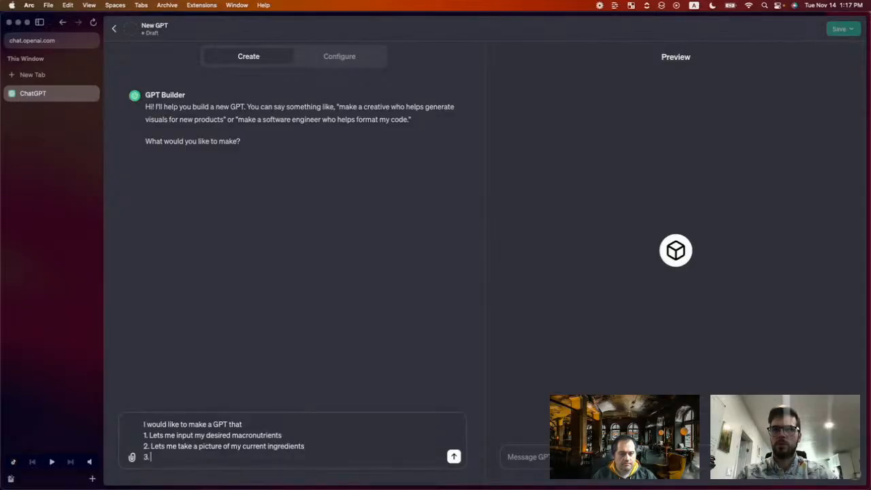
type("Builds a")
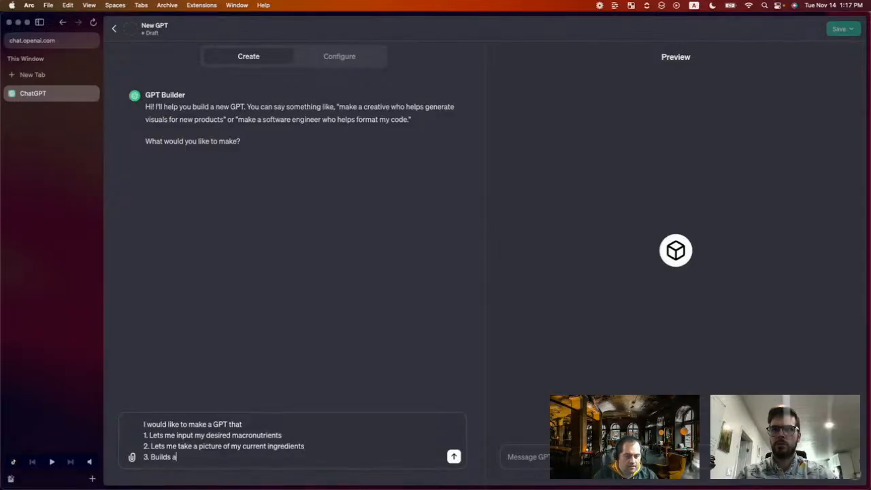
key("alt+shift+Left")
key("alt+shift+Left")
type("Suggests meals")
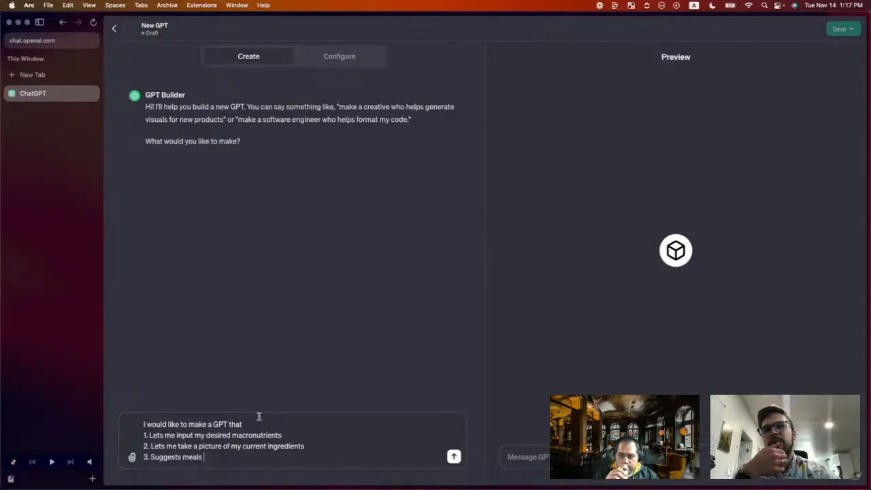
Append "(fridge and pantry)" to the end of list item 2
left_click(311, 446)
type("(fri")
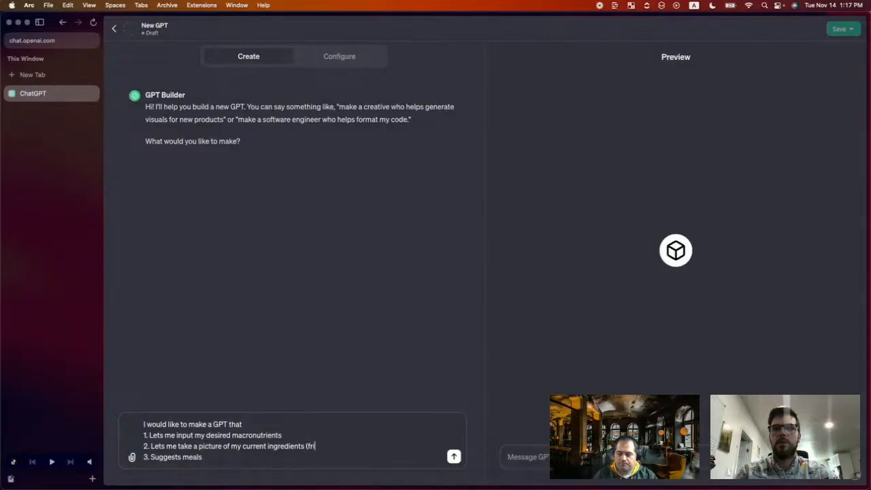
type("dge and pantry)")
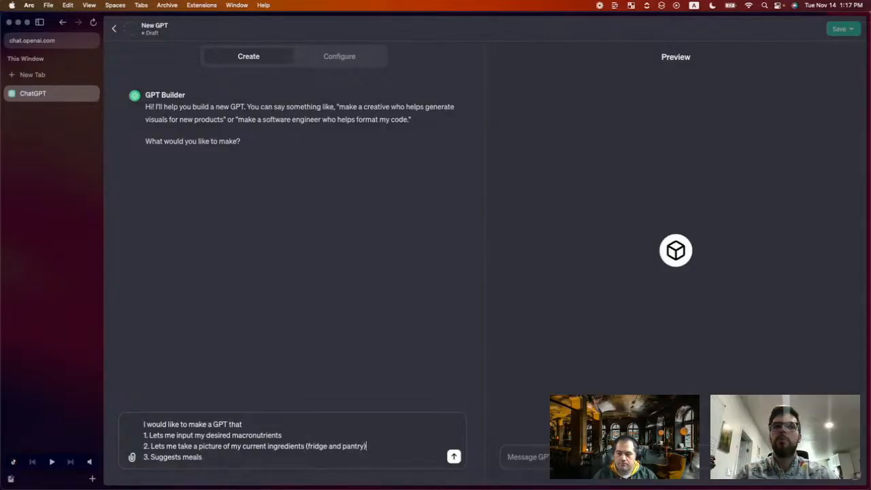
Extend list item 3 to read "Suggests meals that I can make"
key("Down")
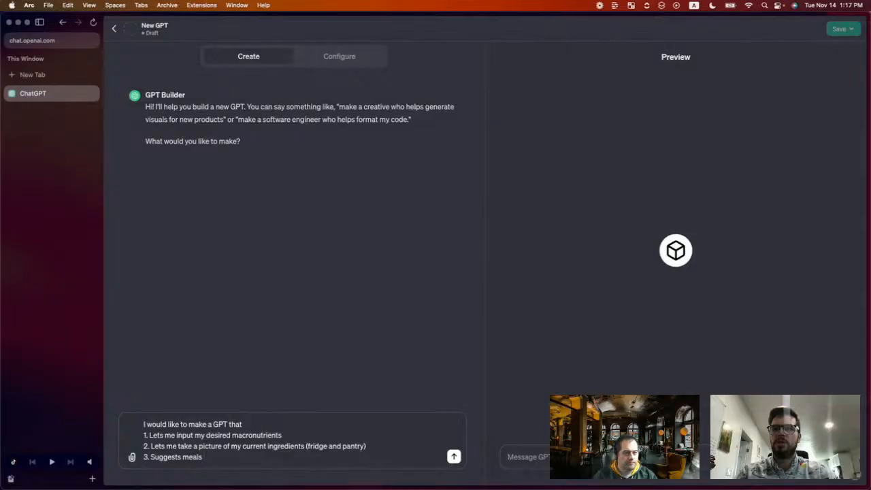
type("that I can ")
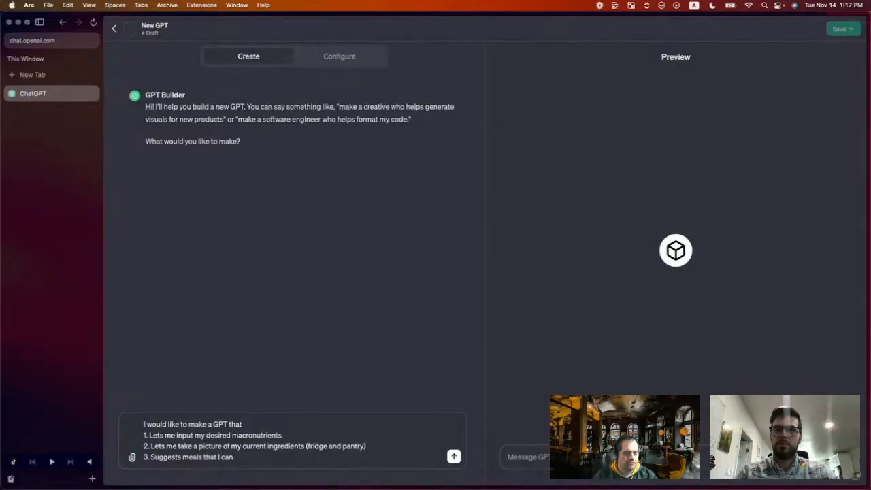
type("bu")
key("BackSpace")
type("make or")
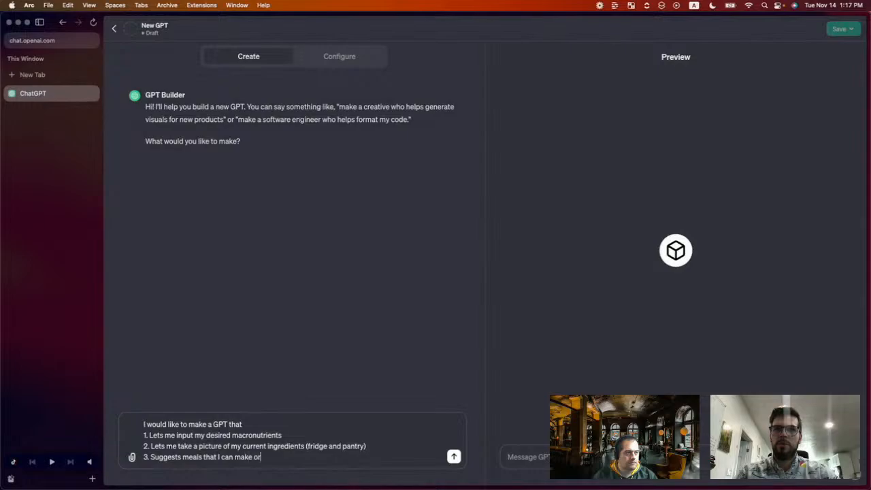
type(" buy")
key("shift+alt+Left")
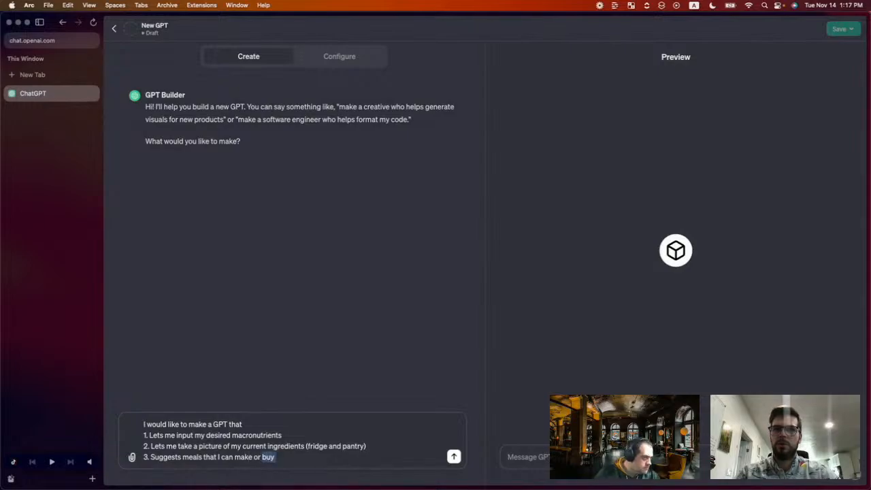
key("shift+alt+Left")
Add list item 4 on a new line, reading "Fills a shopping list with the ingredients that need to be bought"
key("shift+Return")
type("4. ")
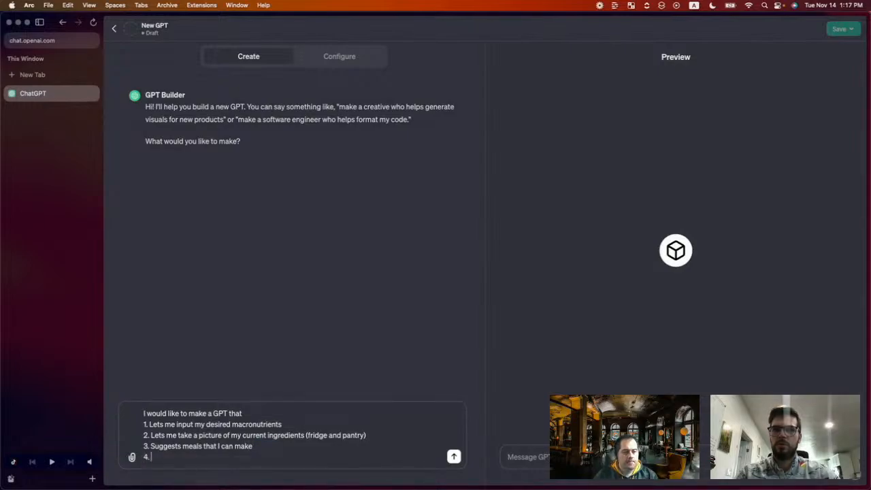
type("Fills a ")
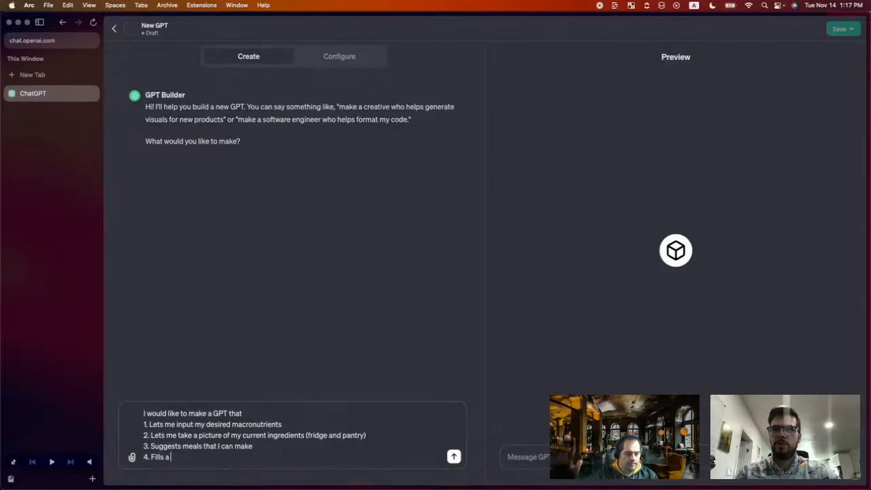
type("shopping l")
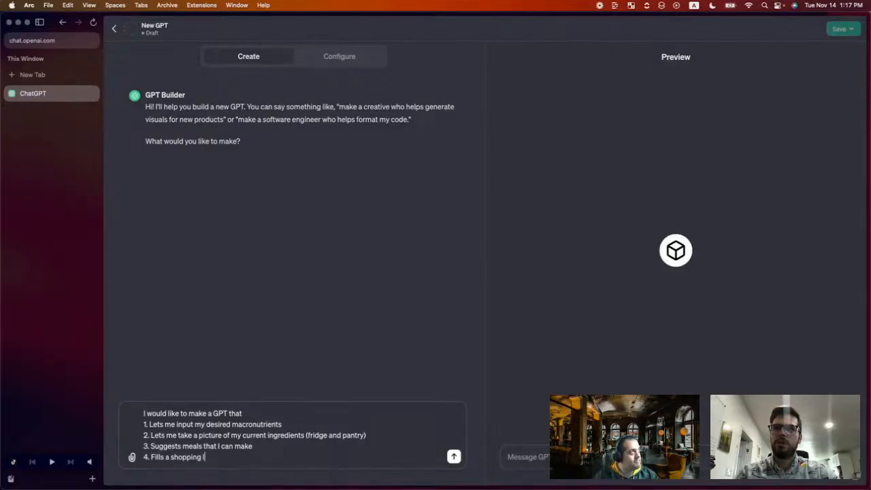
type("ist with the ingredi")
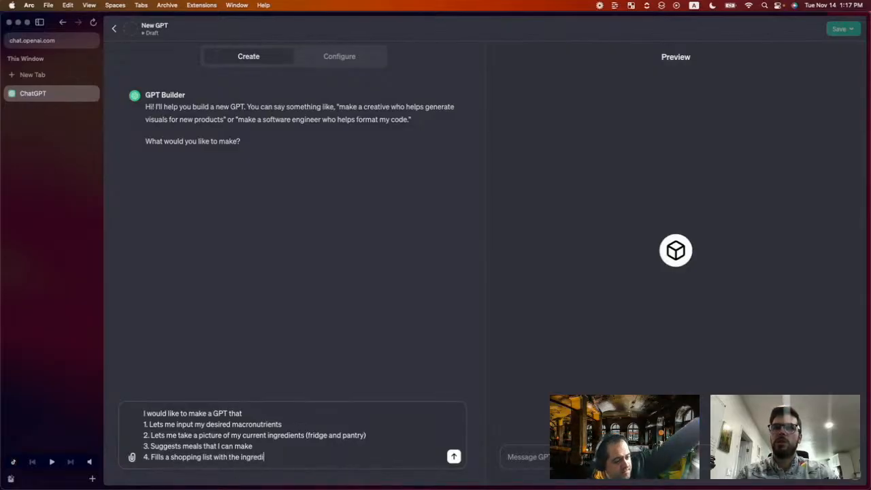
type("ents that ")
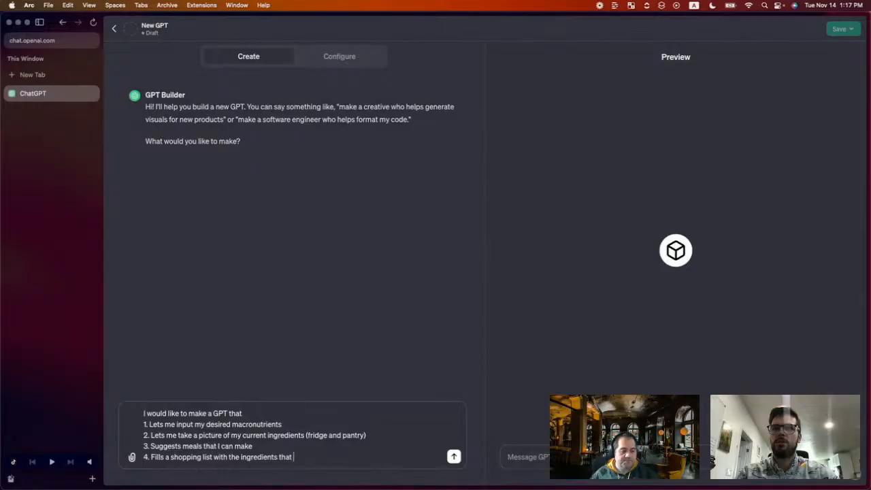
type("need to be bought")
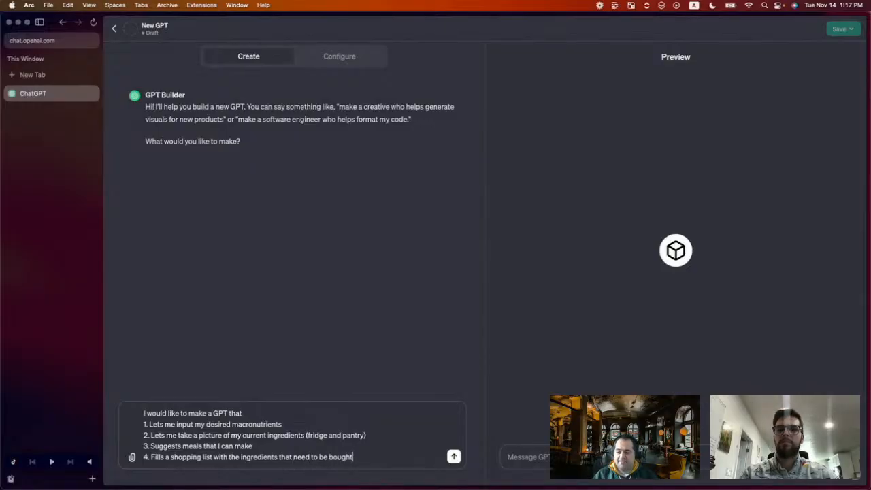
Add list item 5, "Purchases those ingredients and ships them to me", and append "for meals I want" to item 4
key("shift+Return")
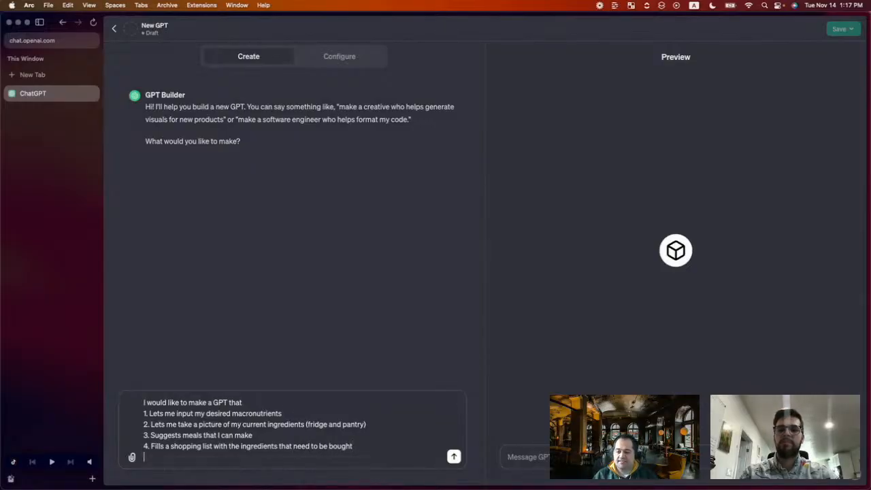
type("5. Purc")
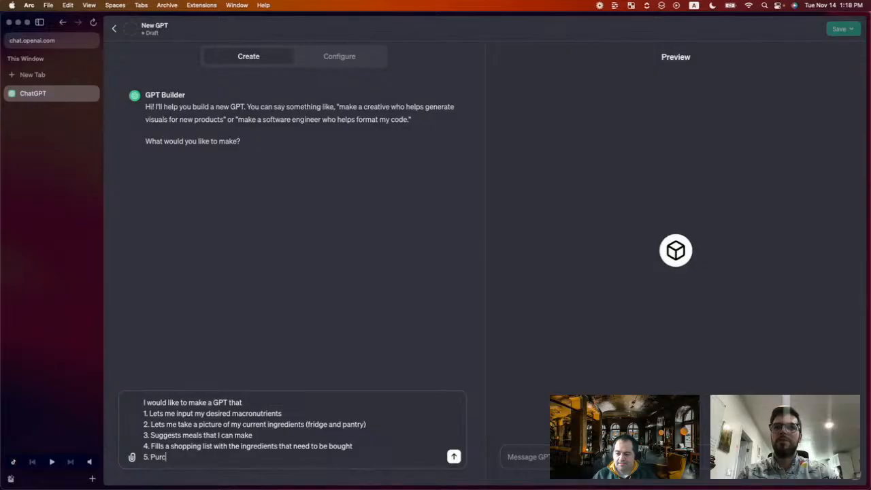
type("hases those ingredi")
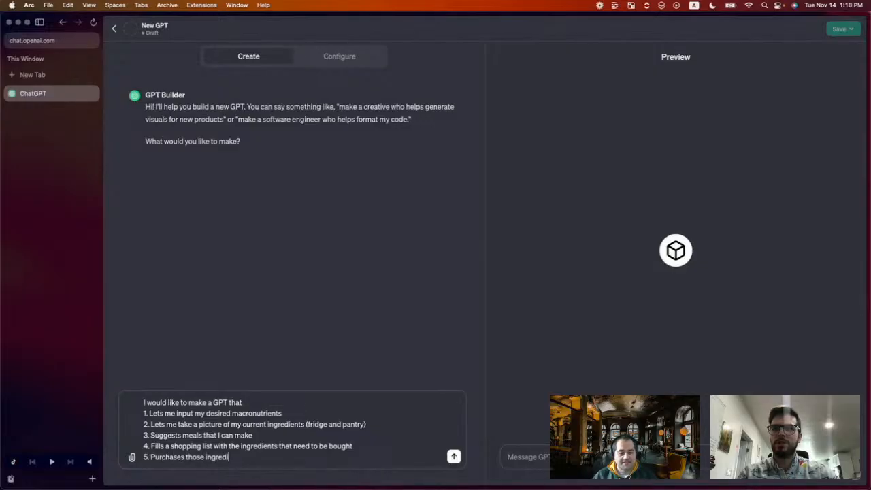
type("ents and ships them to me")
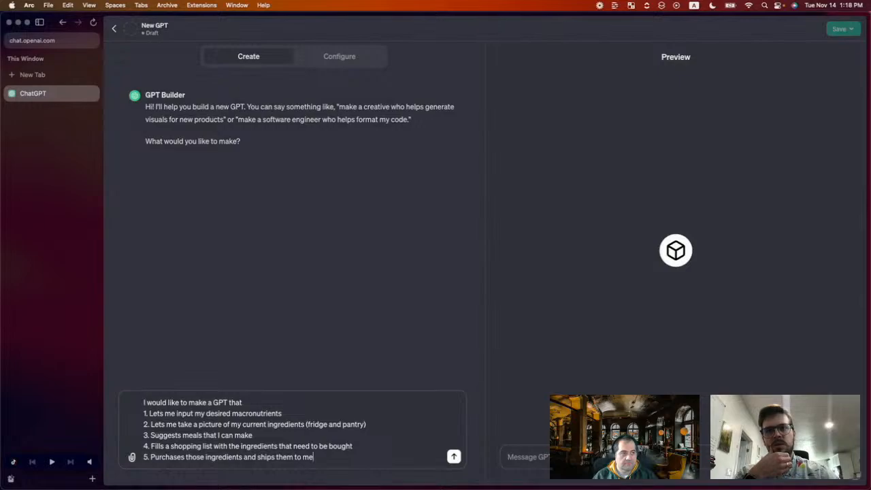
left_click(368, 445)
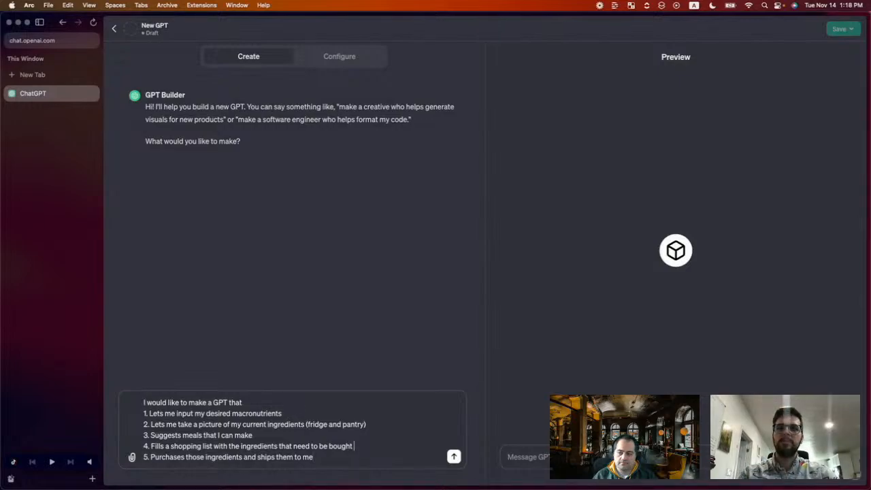
type("for meals I want")
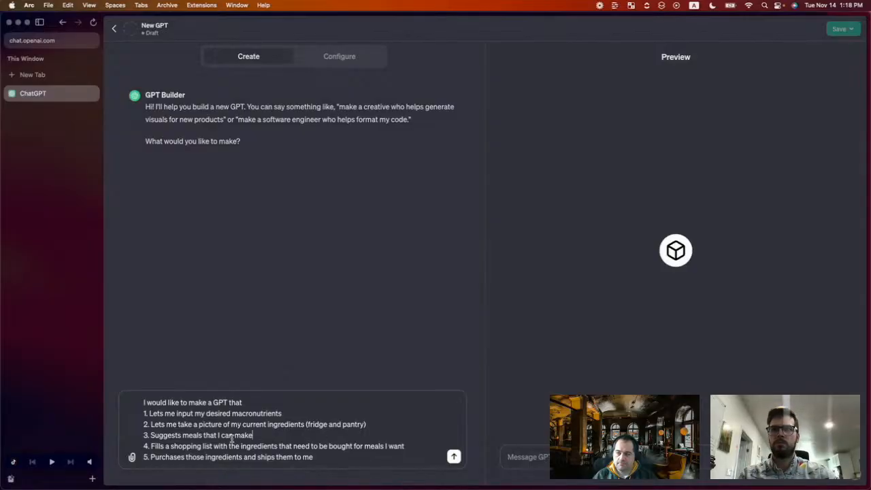
Reword list item 3 as "Suggests a meal plan for me to achieve my macronutrient desire" and send the prompt
left_click(183, 435, "shift")
key("BackSpace")
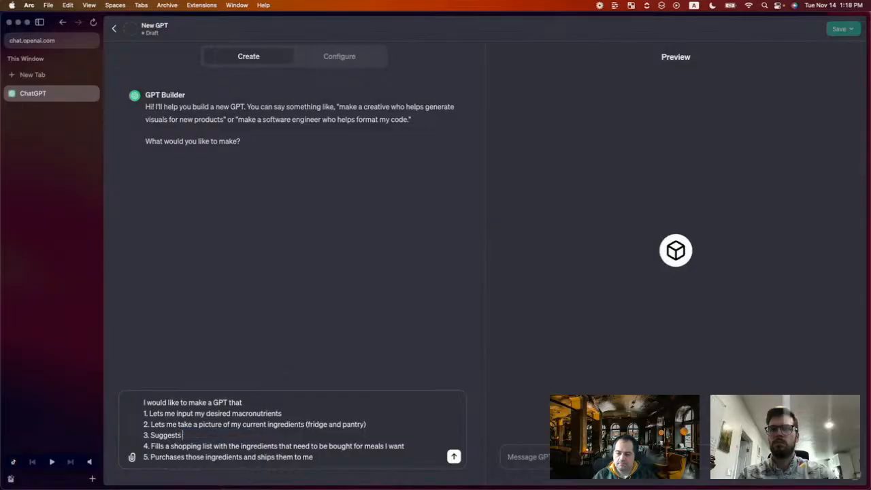
type("a meal plan")
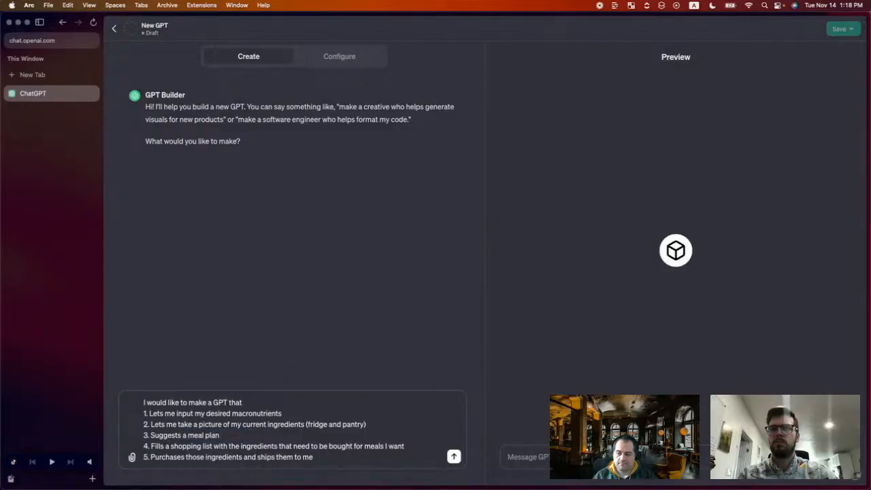
key("super+shift+Left")
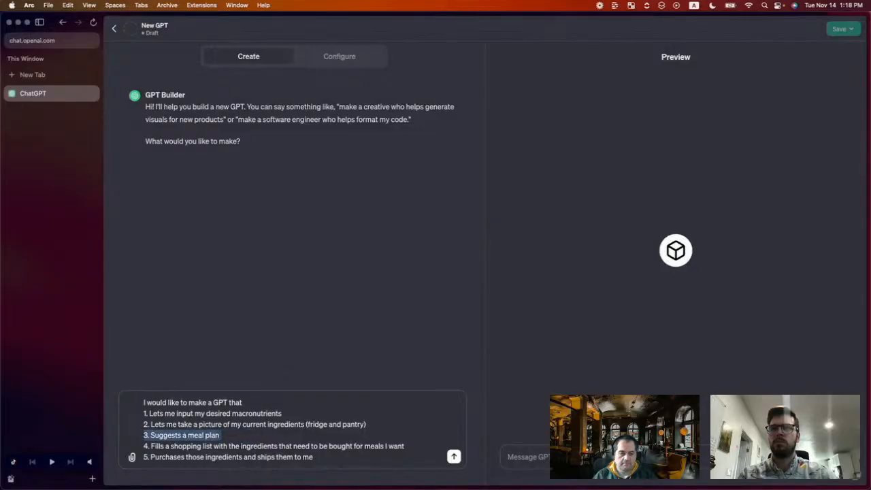
left_click(229, 433)
type("for me")
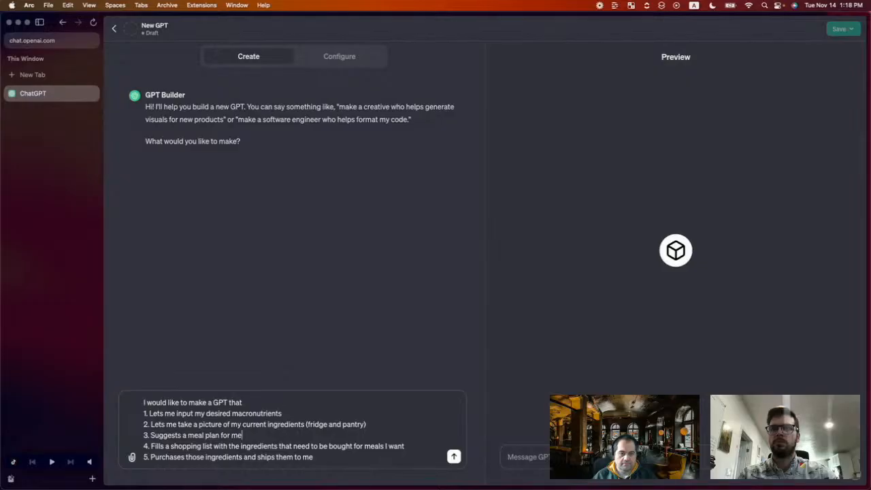
type(" to achieve my macro")
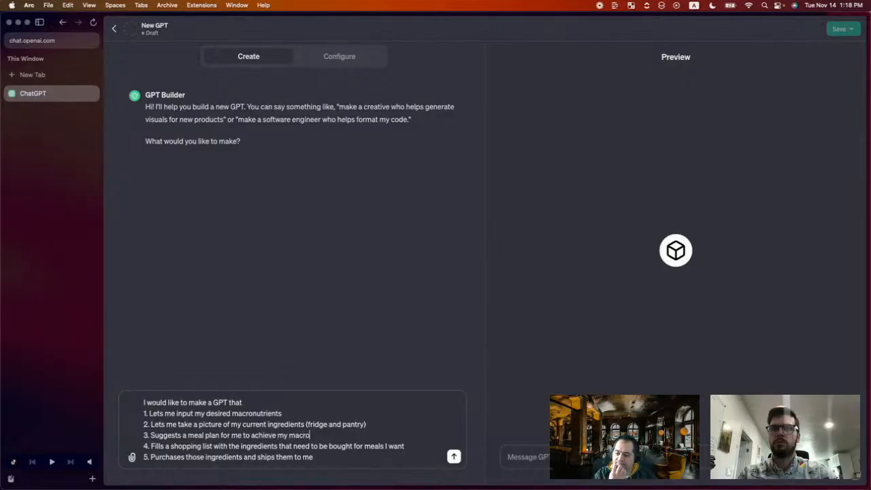
type("nutrient desire")
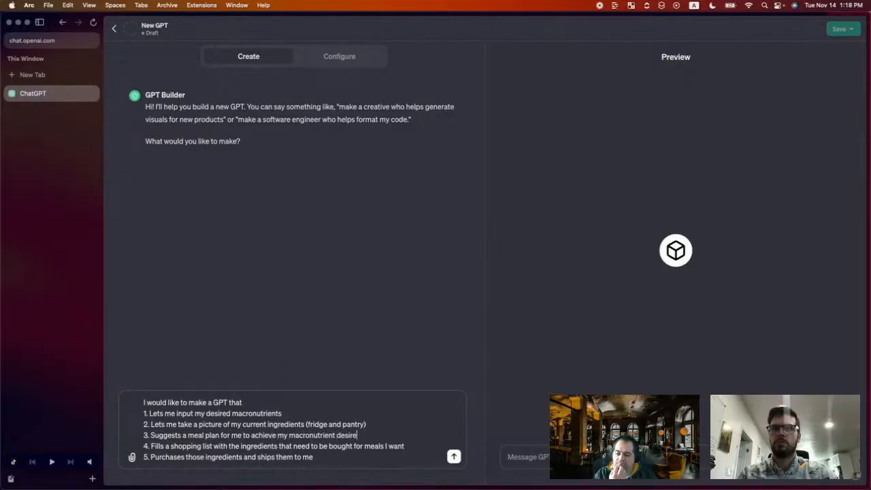
key("Return")
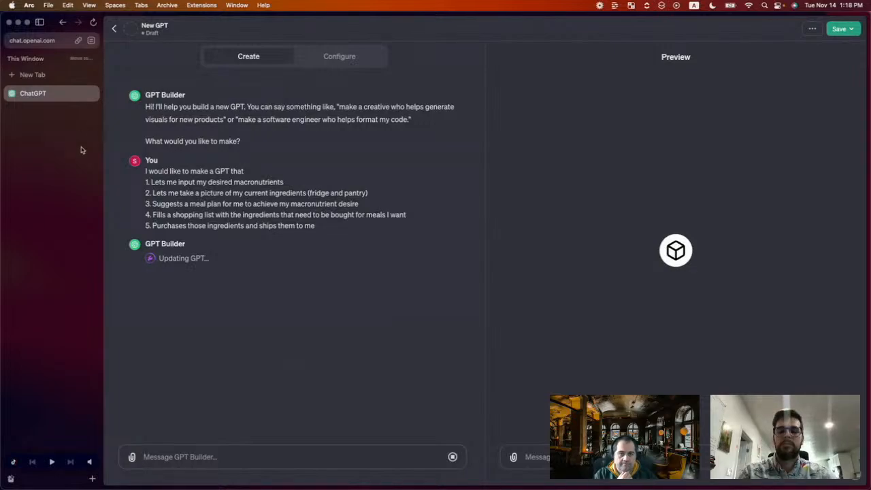
Open chat.openai.com in a new browser tab and begin a message with "What are some apps that I can use to"
key("super+t")
type("chat.openai.com")
key("Return")
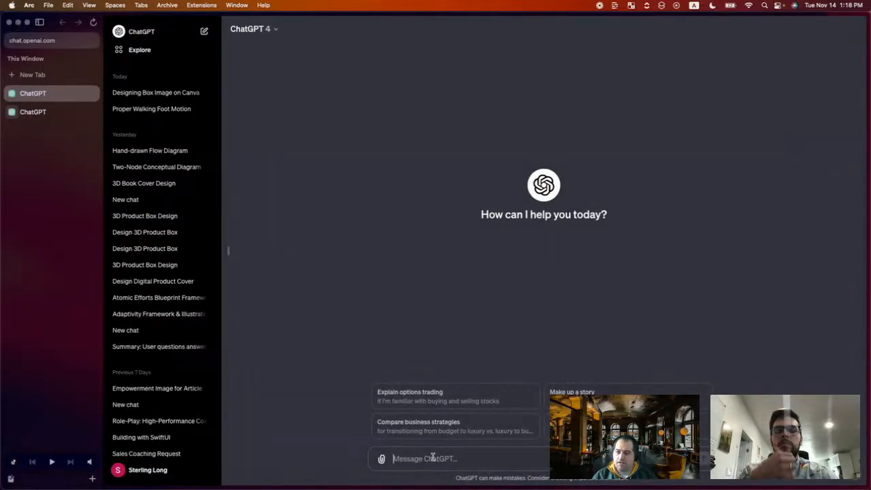
type("What are some")
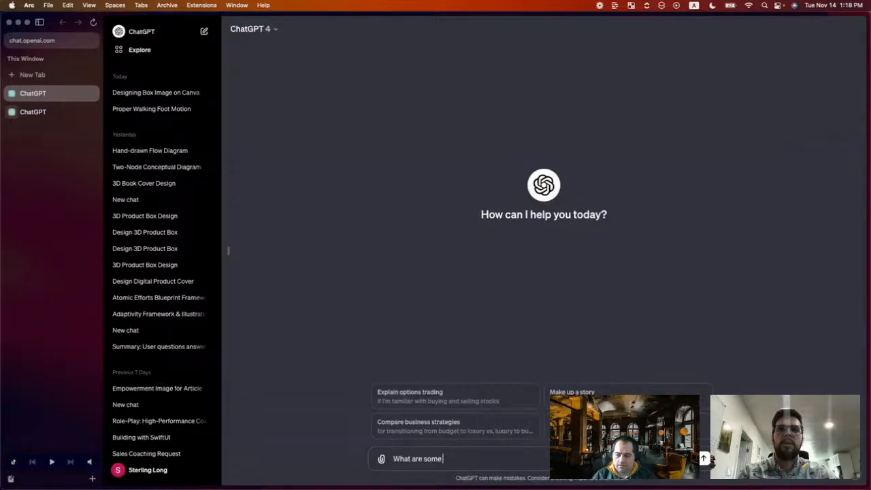
type(" apps that I can use to")
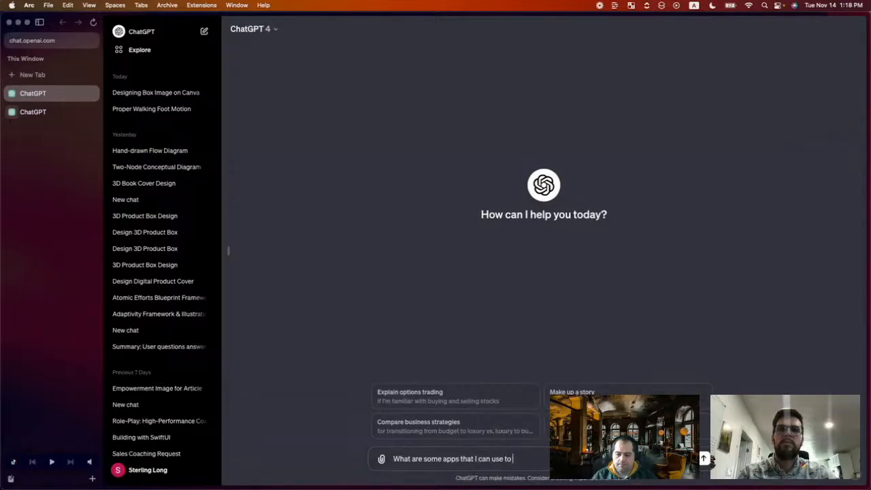
key("super+a")
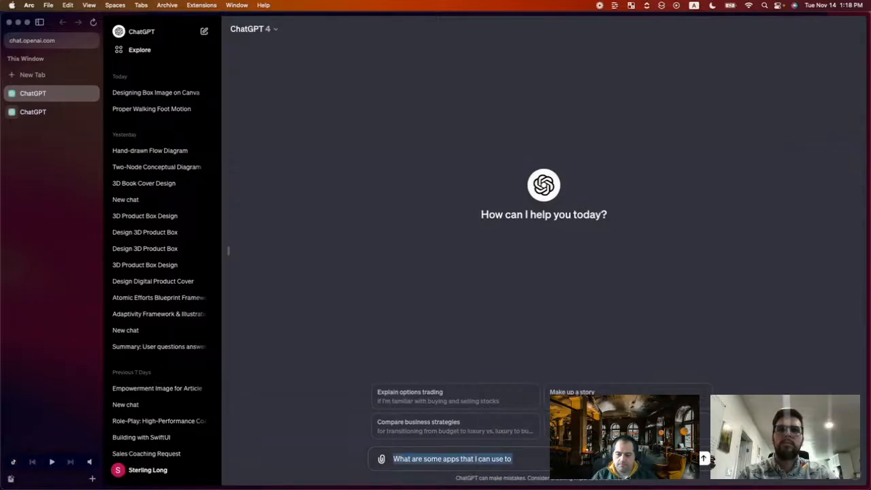
type("Wh")
key("super+z")
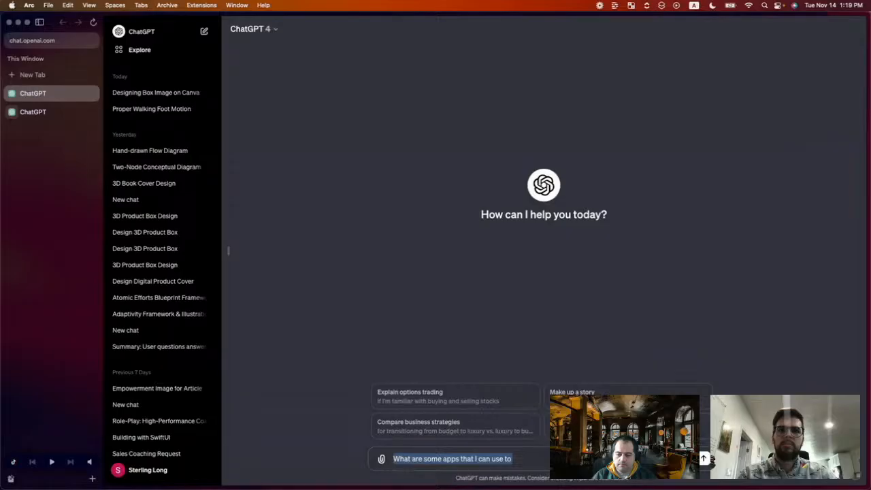
key("Right")
type("automatica")
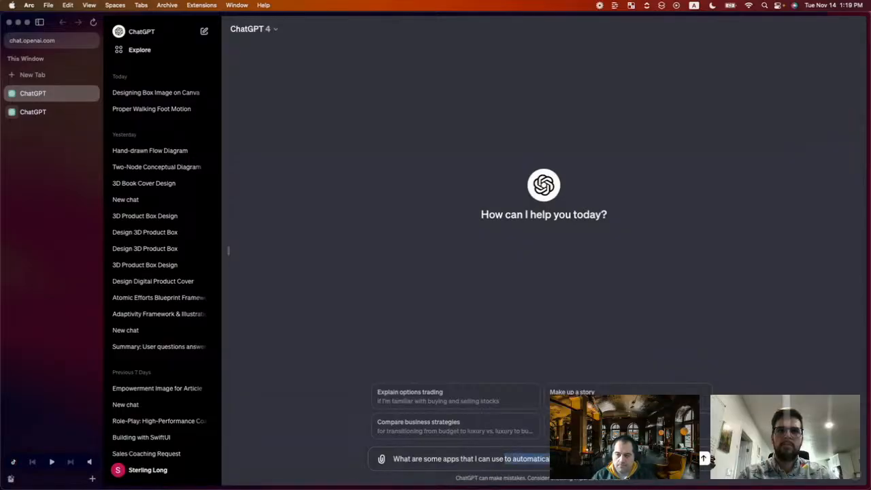
key("alt+BackSpace")
Complete the question about creating a shopping list with its items from a local grocery store, send it, and return to the GPT Builder tab
type("create a sho")
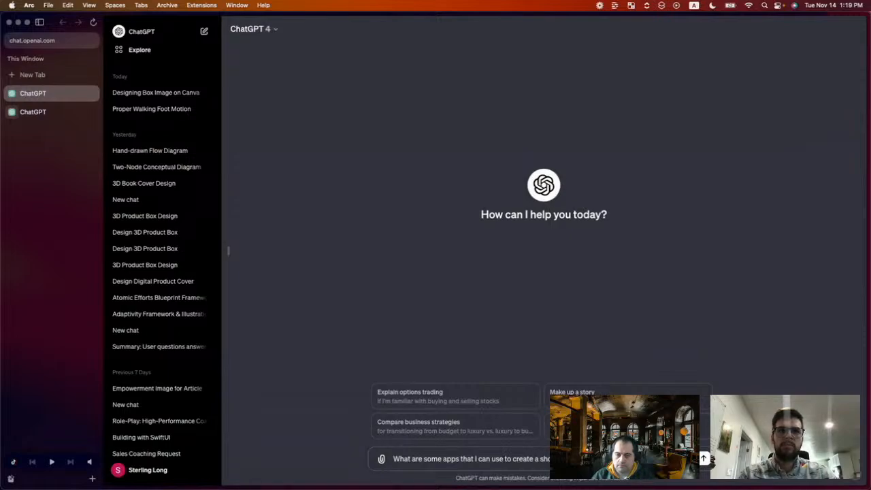
type("itesm on it")
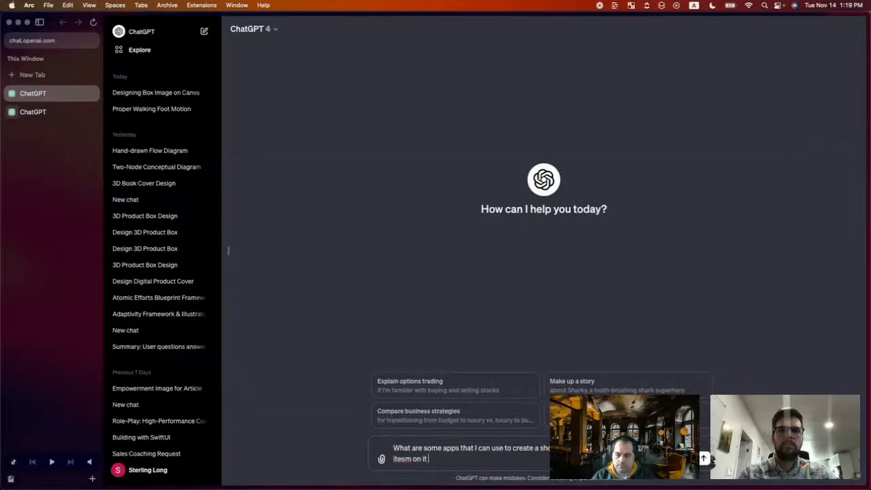
type(" from a local grove")
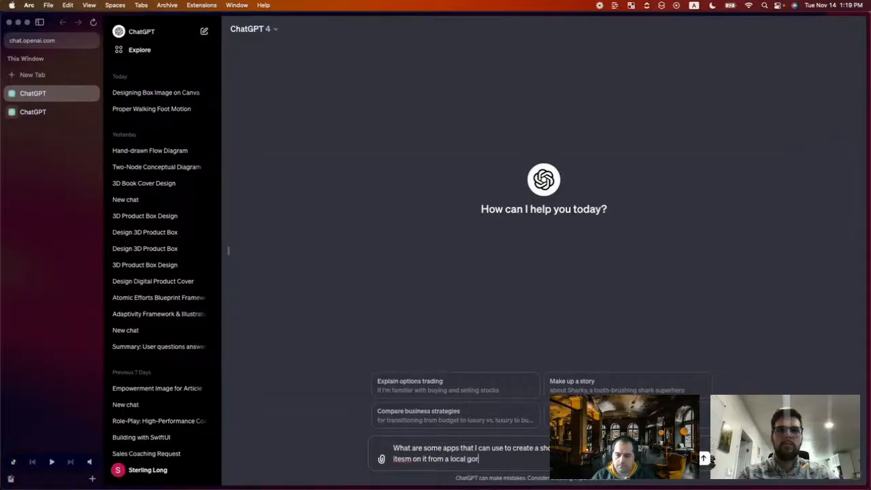
type("rr")
key("BackSpace")
key("BackSpace")
key("BackSpace")
key("BackSpace")
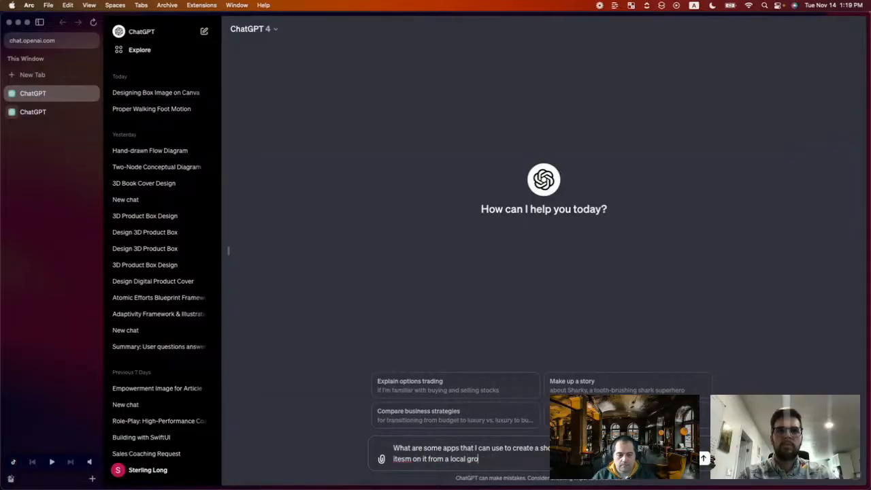
type("cery story?")
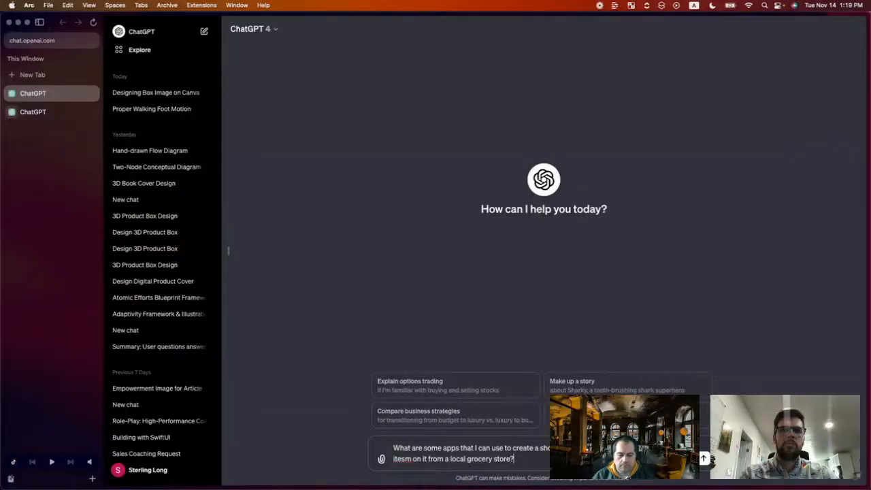
key("Return")
left_click(34, 112)
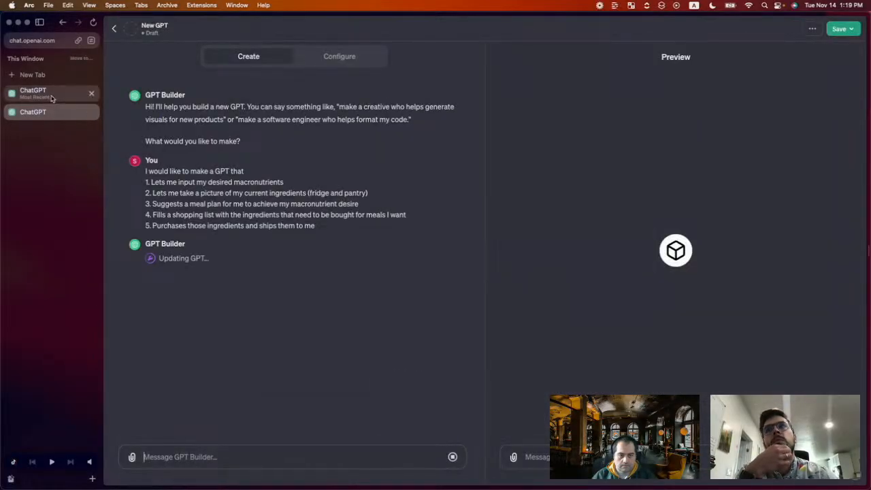
Check ChatGPT's list of grocery apps, then search for "amazon fresh" in a new browser tab and open the Amazon Fresh Groceries storefront
left_click(51, 95)
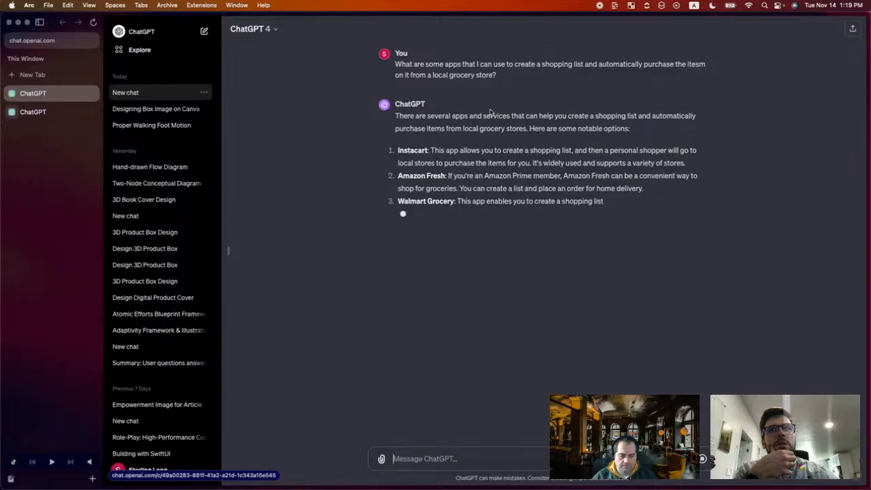
key("super+t")
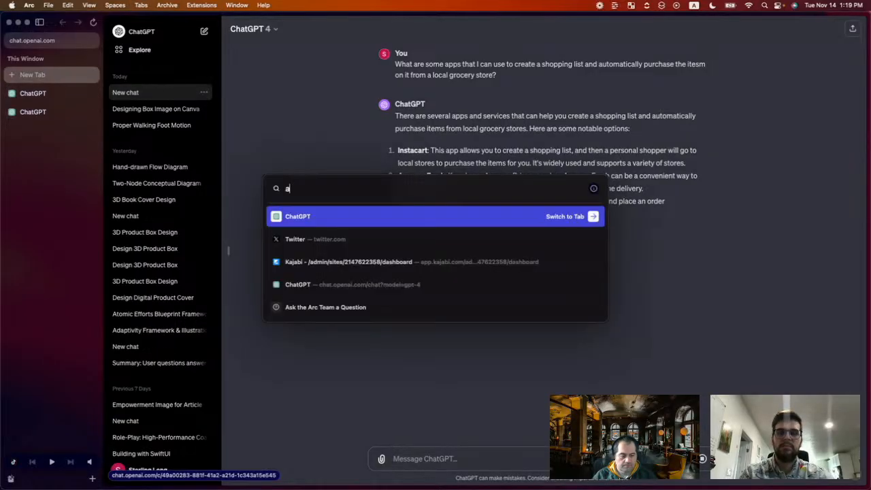
type("amazon fresh")
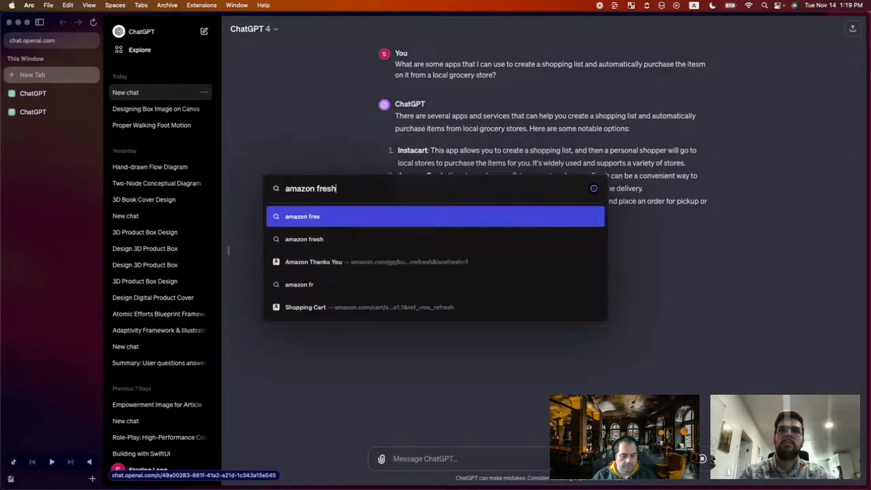
key("Return")
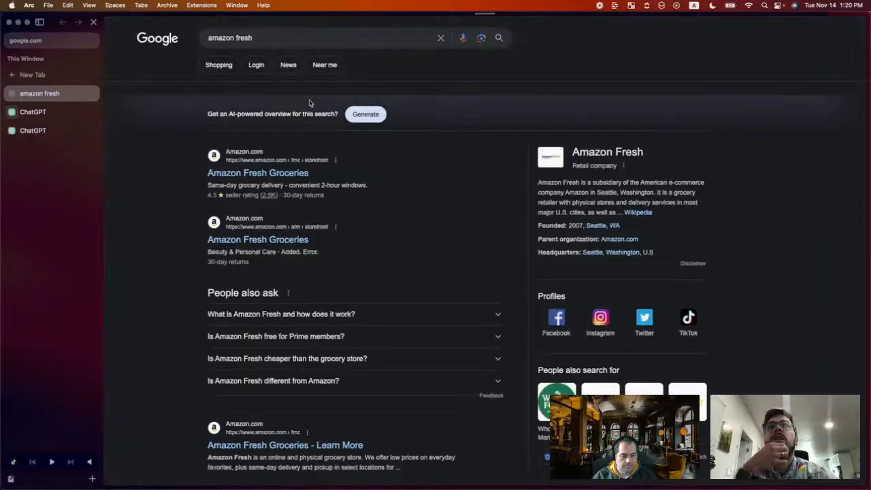
left_click(258, 174)
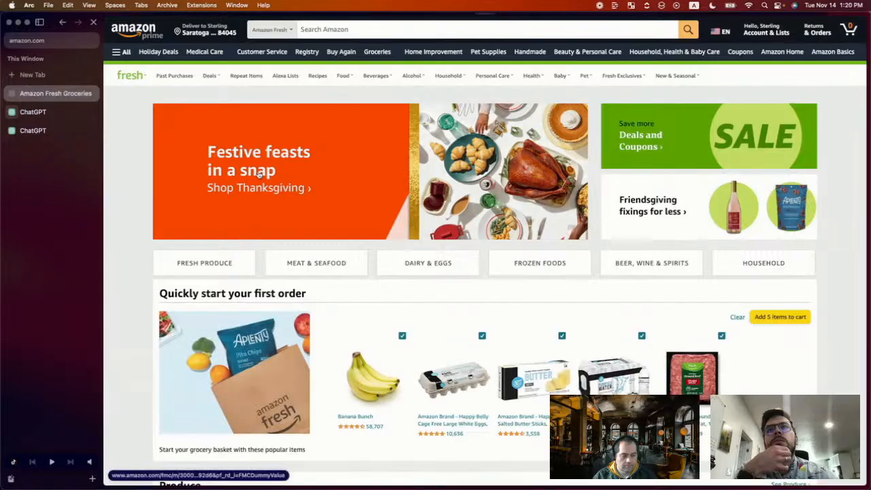
Dismiss the delivery address notice and examine the Amazon Fresh storefront and its account options
scroll(117, 297, "down", 1)
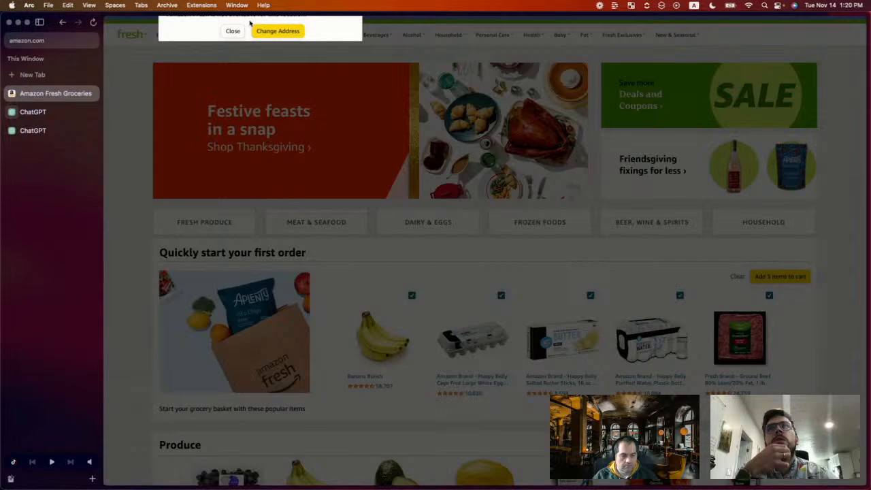
left_click(233, 30)
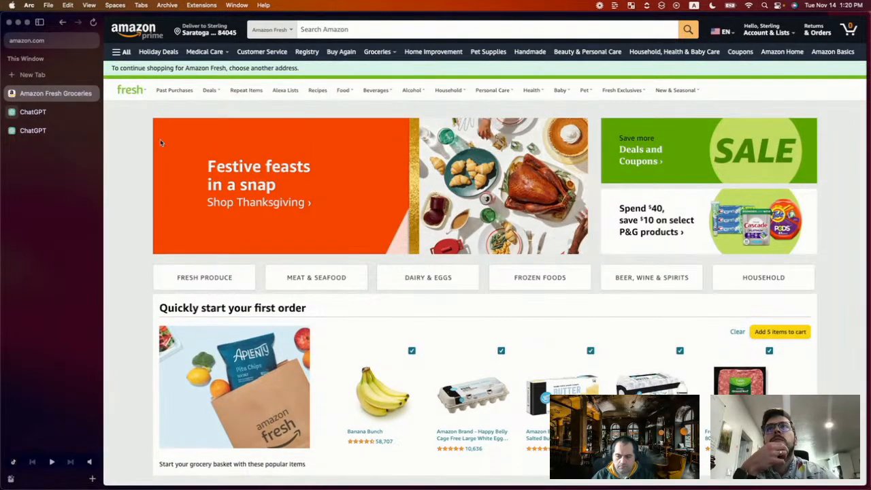
mouse_move(427, 95)
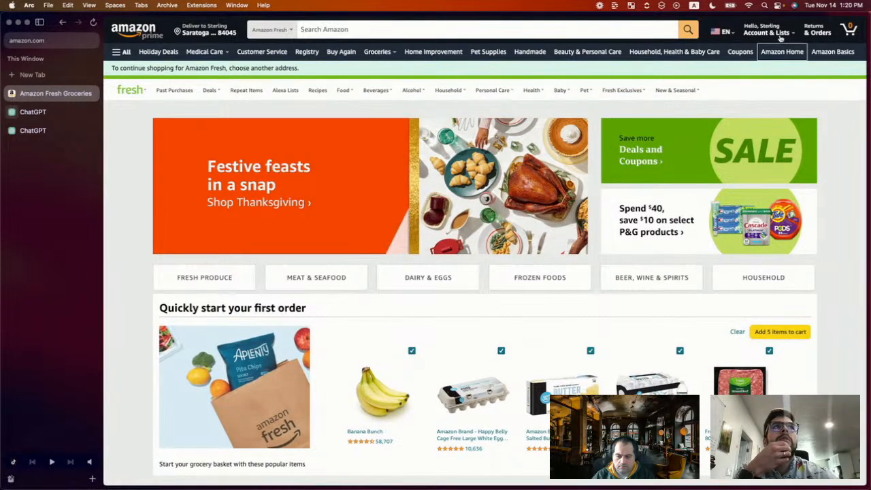
mouse_move(793, 34)
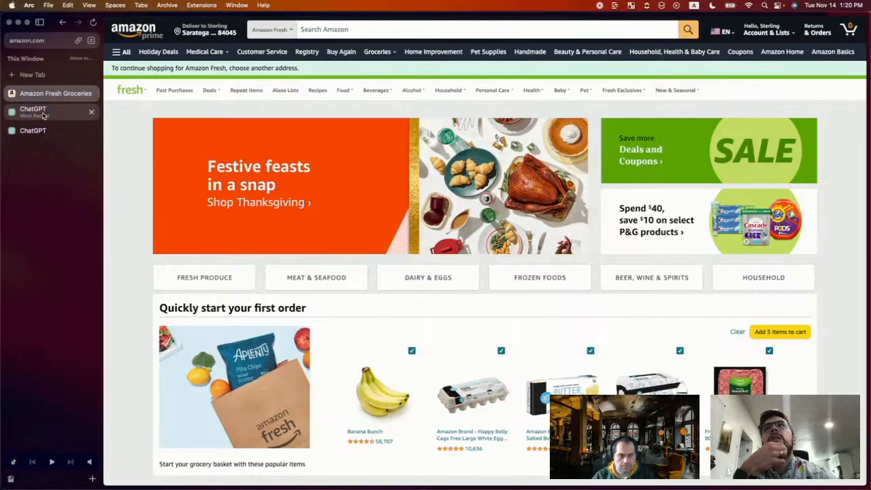
Go back to the Google results, search for "instacart" instead, and open the Instacart site to view its available stores
scroll(150, 170, "left", 2)
scroll(150, 170, "left", 3)
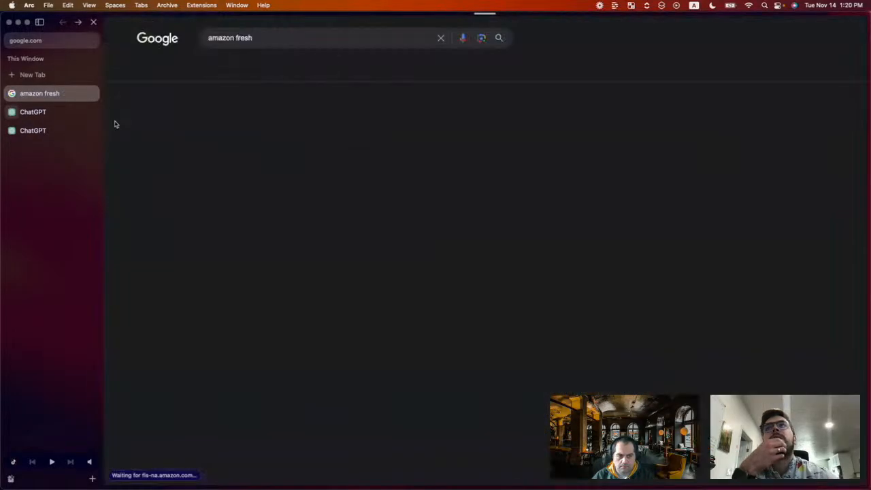
triple_click(262, 38)
type("instacart")
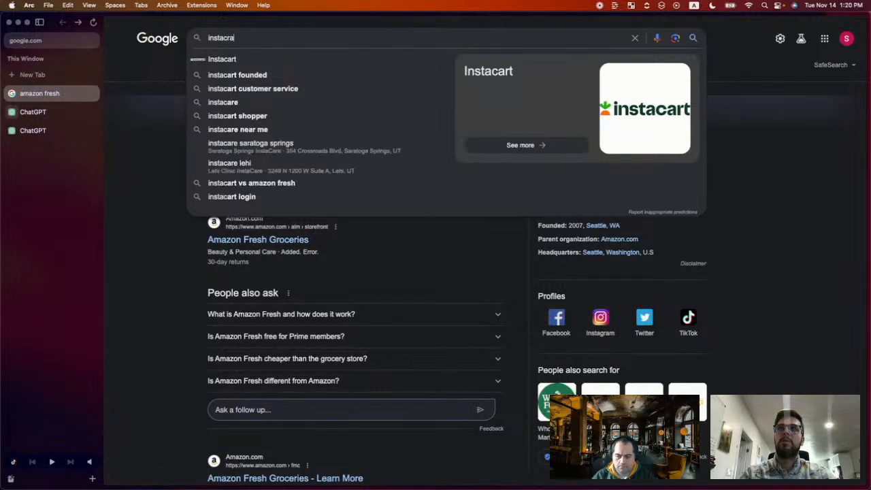
key("Return")
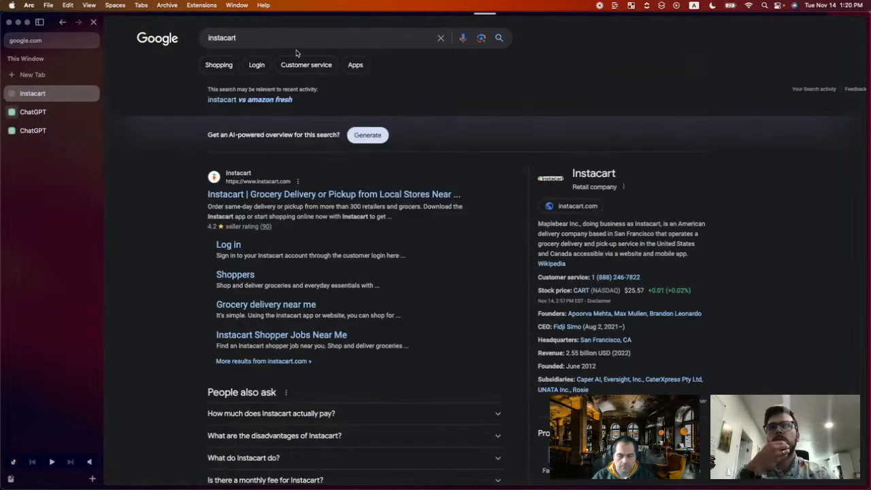
left_click(269, 193)
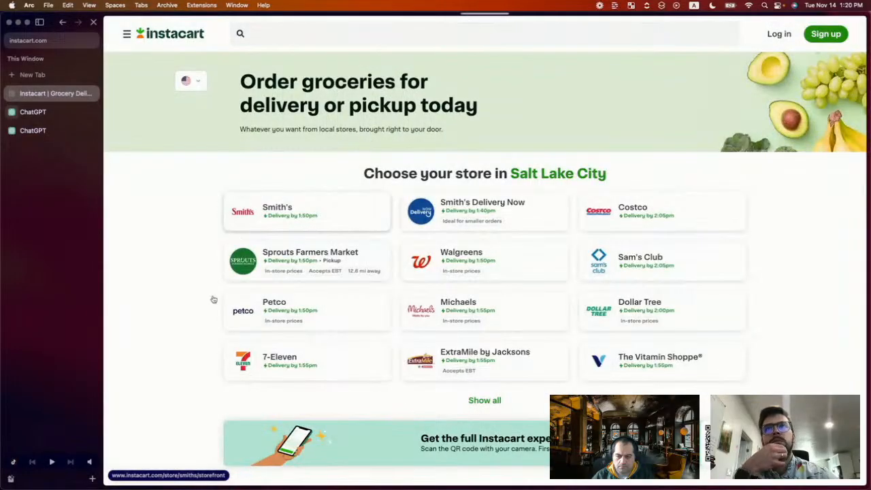
scroll(209, 300, "down", 1)
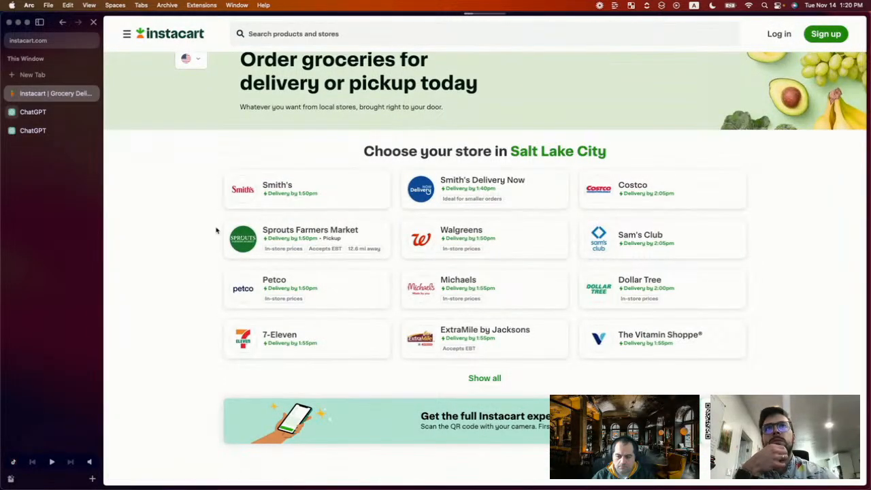
scroll(216, 230, "up", 1)
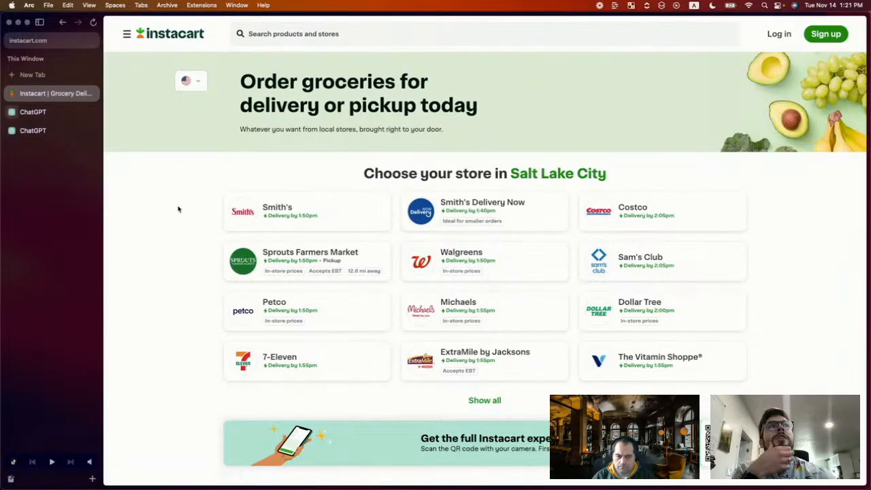
Return to the GPT Builder tab and accept the suggested name by sending "NutriPlanner is perfect"
left_click(40, 112)
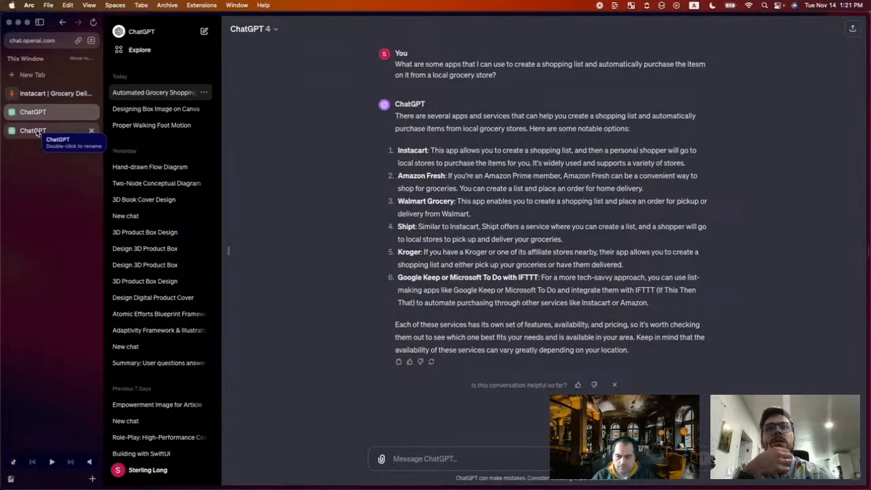
left_click(35, 131)
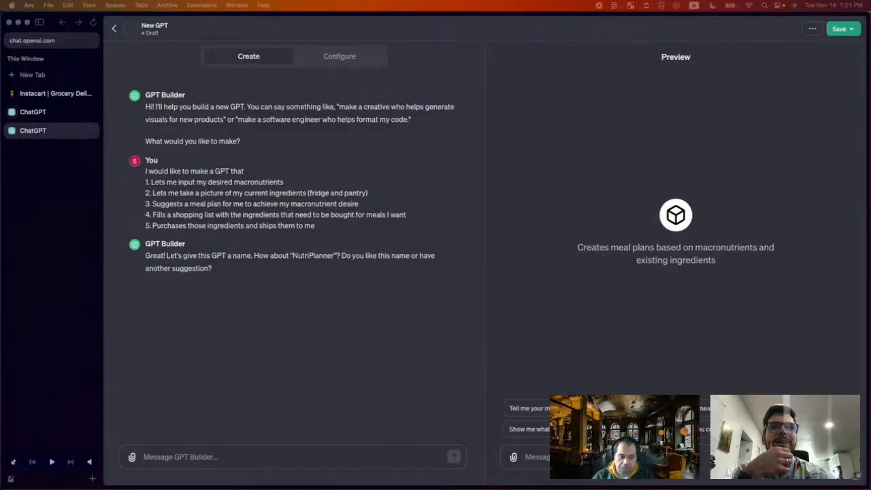
left_click(201, 455)
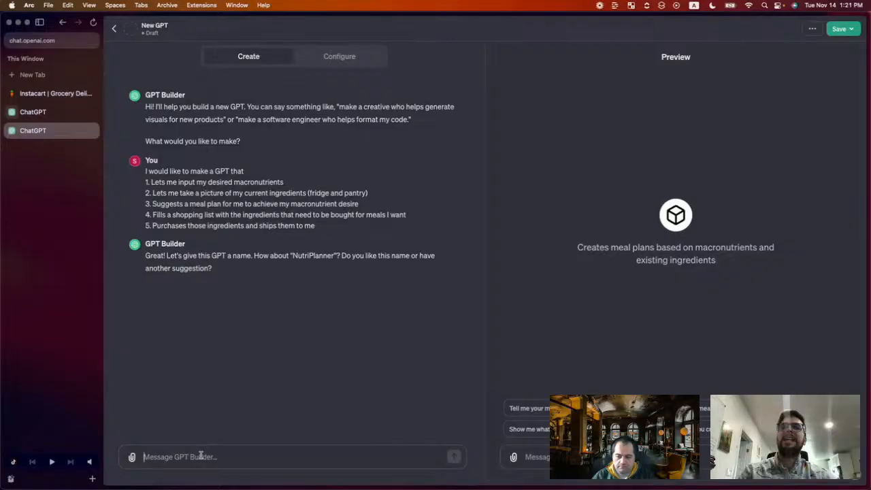
type("D")
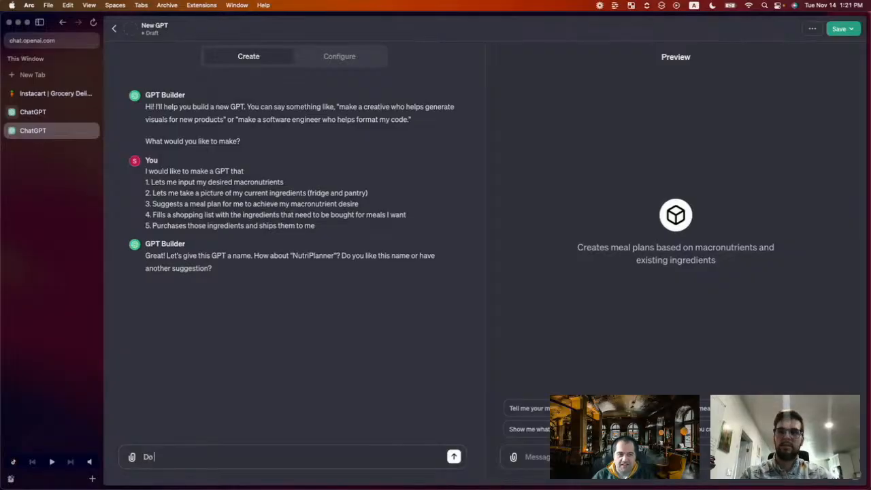
type("o")
key("BackSpace")
key("BackSpace")
type("Nutr")
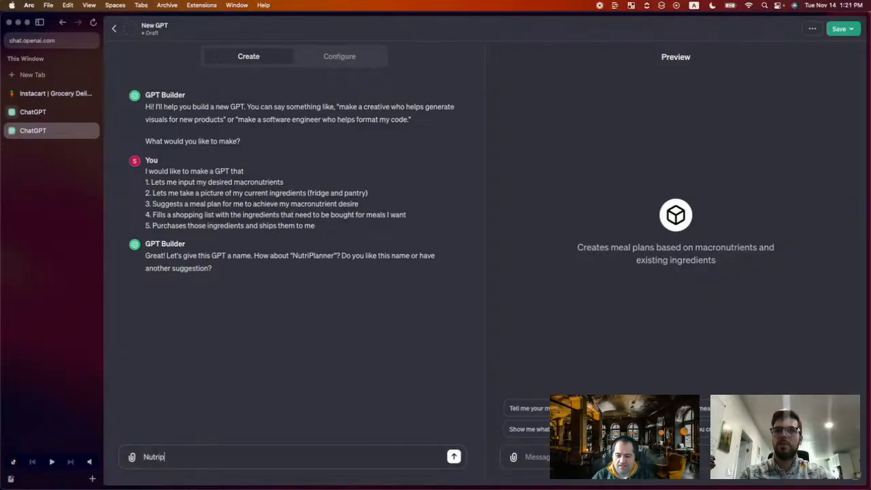
type("iPlanner is per")
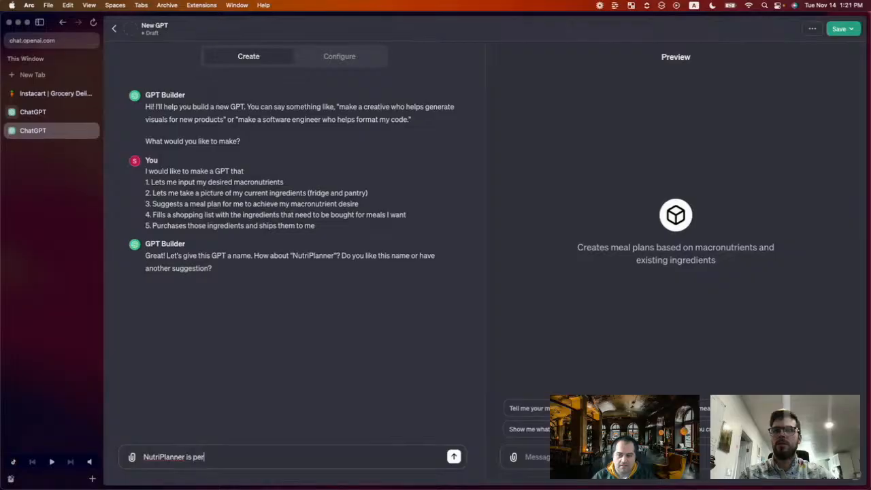
type("fect")
key("Return")
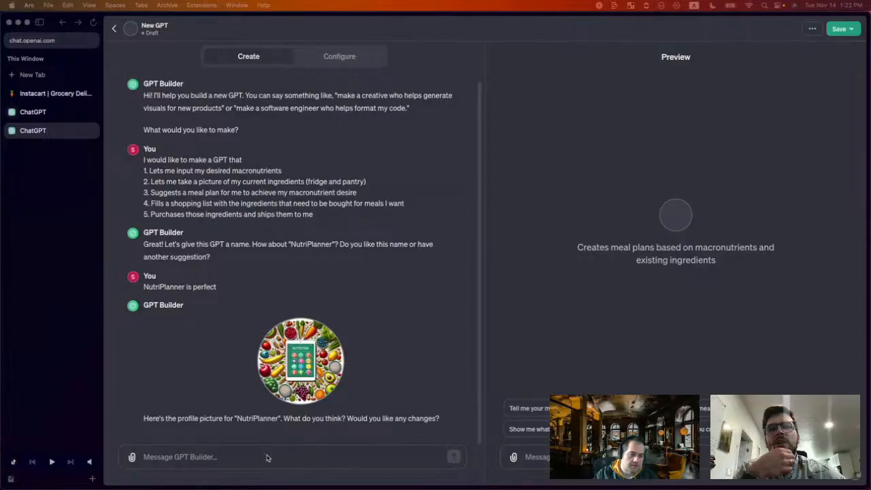
Approve the generated profile picture by sending the reply "It's perfect." to GPT Builder
left_click(266, 457)
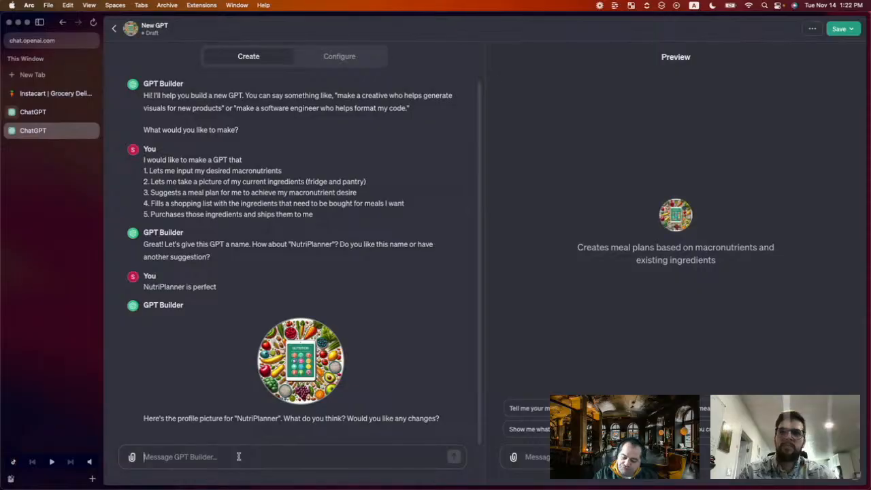
type("I")
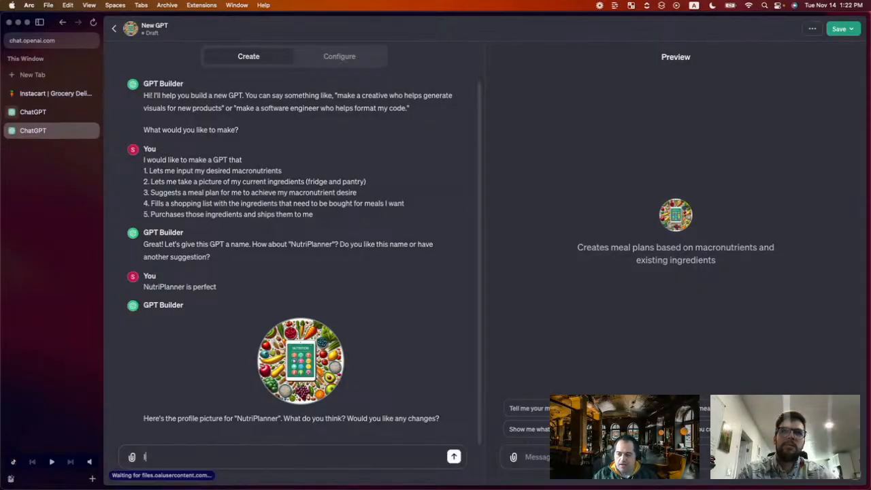
type("t's perfect.")
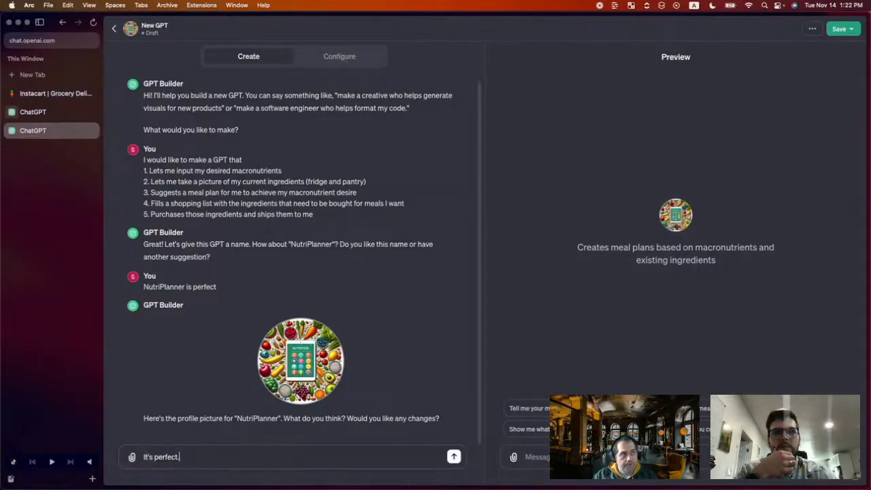
key("Return")
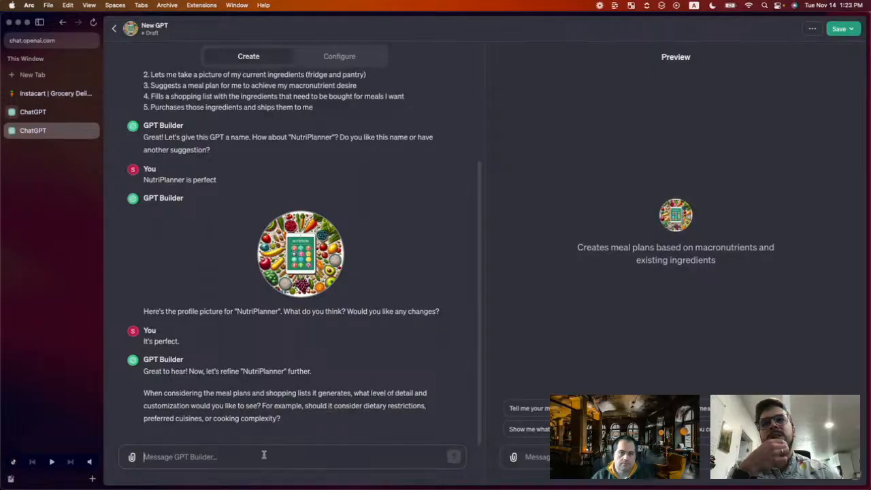
Answer the question about dietary restrictions, cuisines and cooking complexity by sending "Yes, all of the above."
type("Y")
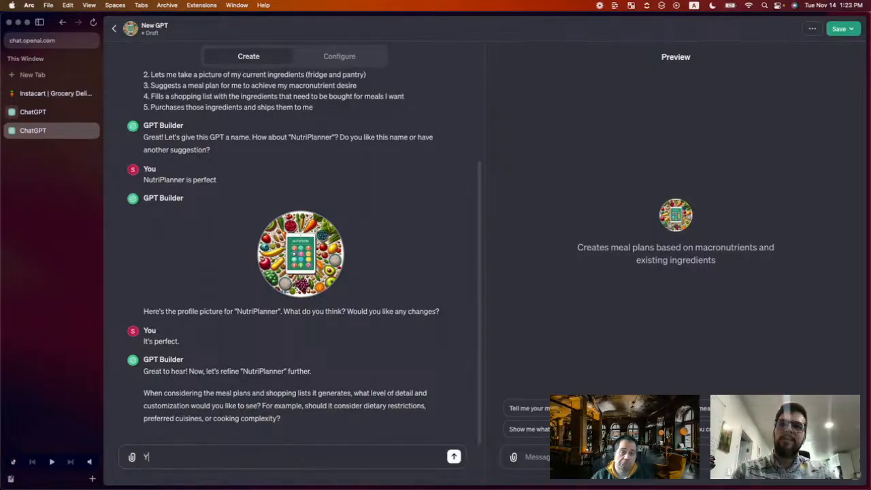
type("es, all of the above.")
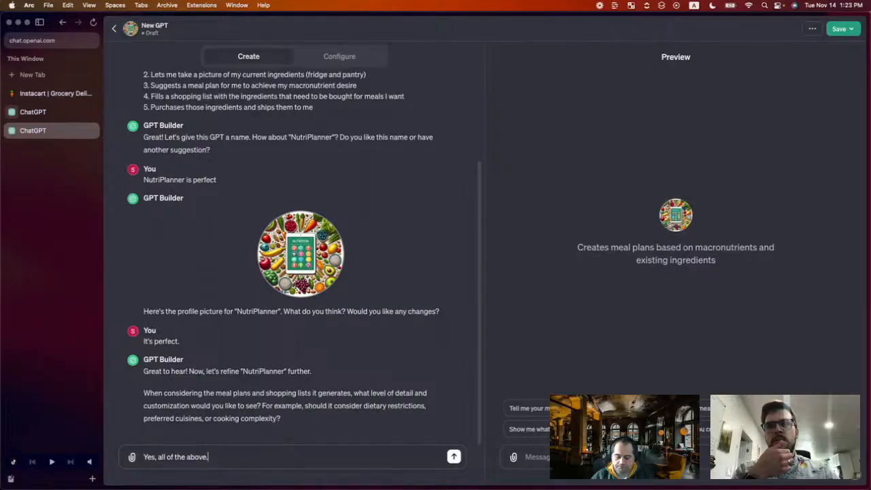
key("Return")
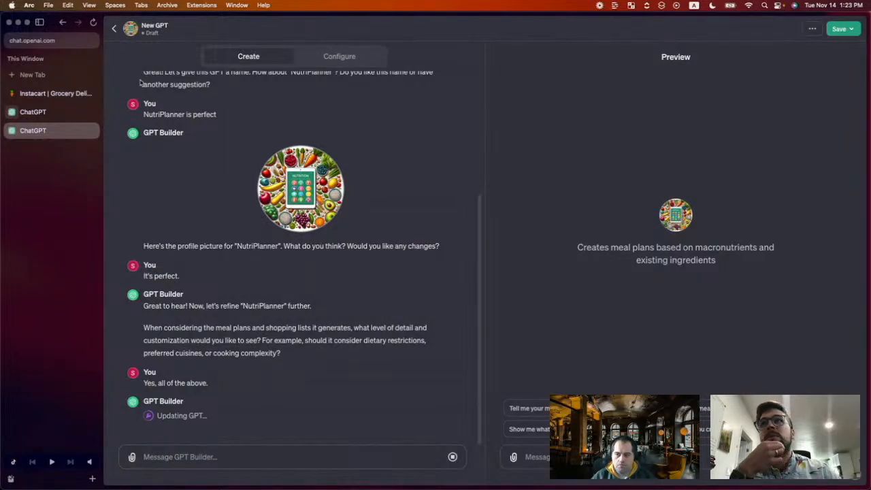
Look at the Instacart tab again and search the web for "instacart API" in a new tab
left_click(51, 93)
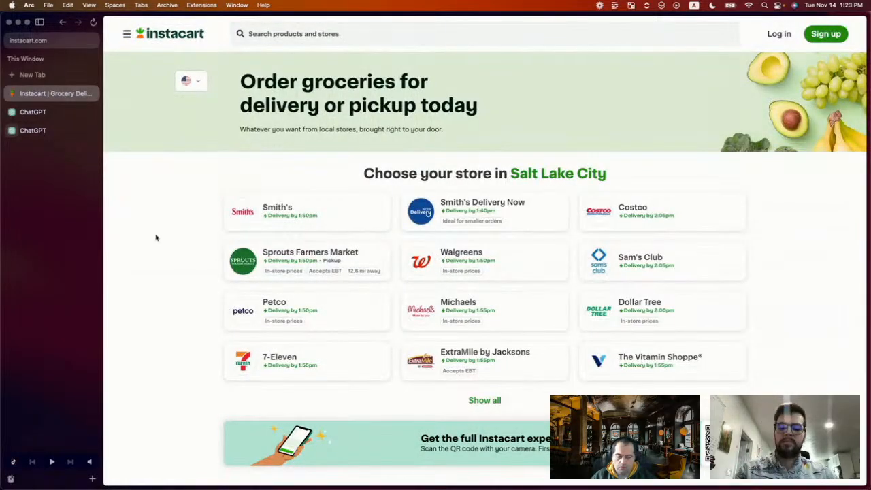
key("super+t")
type("instacart API")
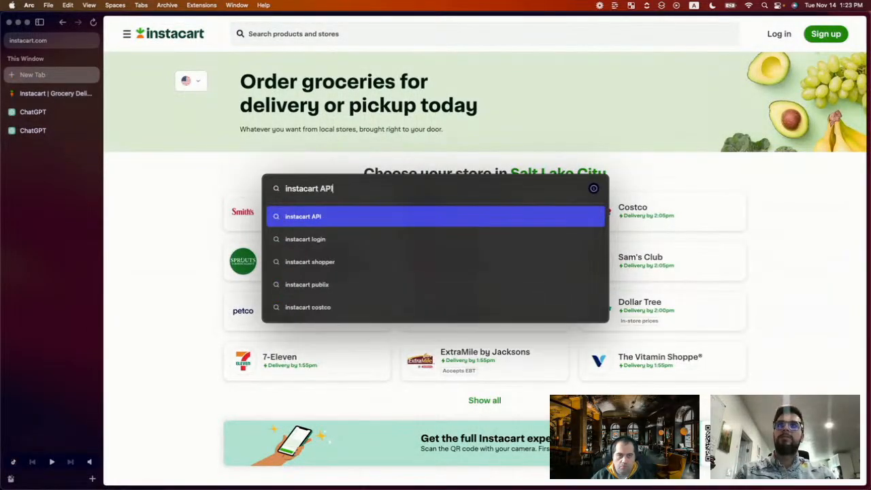
key("Return")
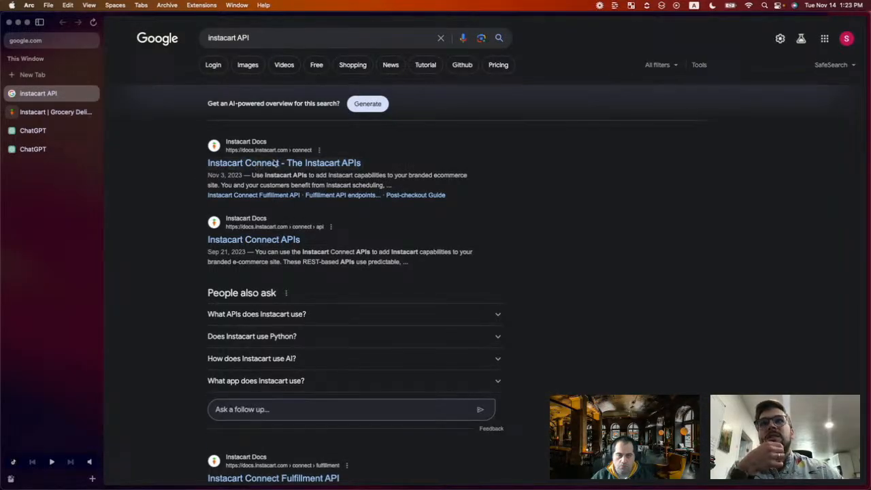
Open the "Instacart Connect - The Instacart APIs" result and go to its Fulfillment API documentation page
mouse_move(277, 164)
left_mouse_down()
mouse_move(320, 166)
mouse_move(276, 173)
left_mouse_up()
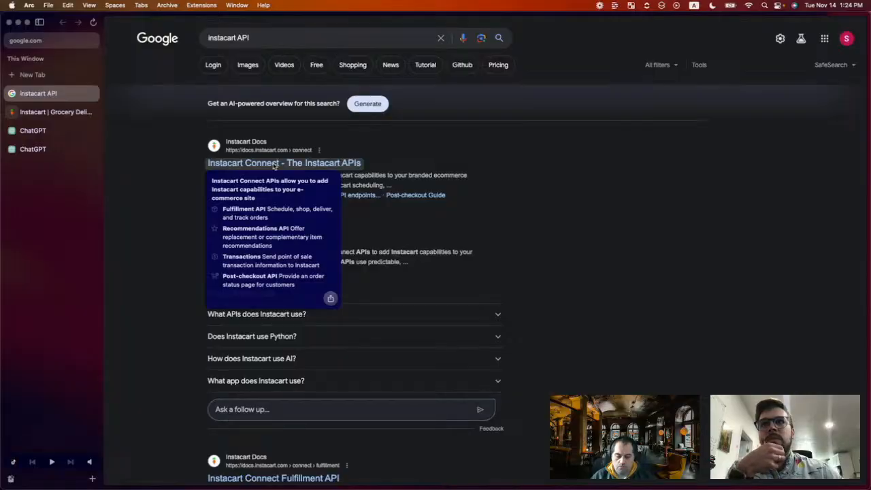
left_click(327, 163)
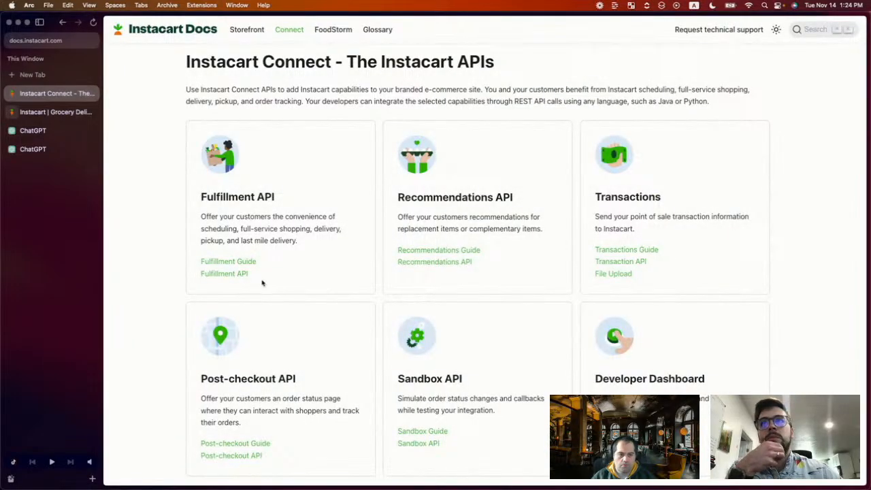
left_click(304, 269)
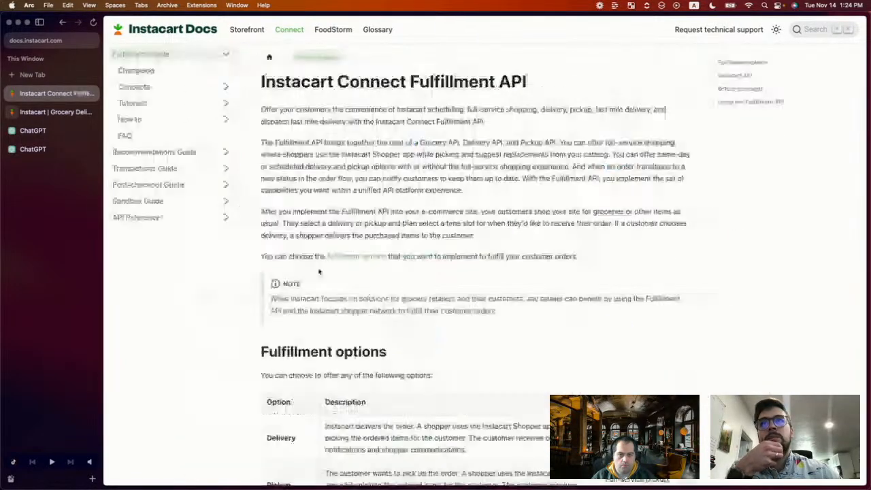
Skim the Fulfillment API overview and its fulfillment options, and switch back to the Instacart store page
scroll(253, 277, "down", 3)
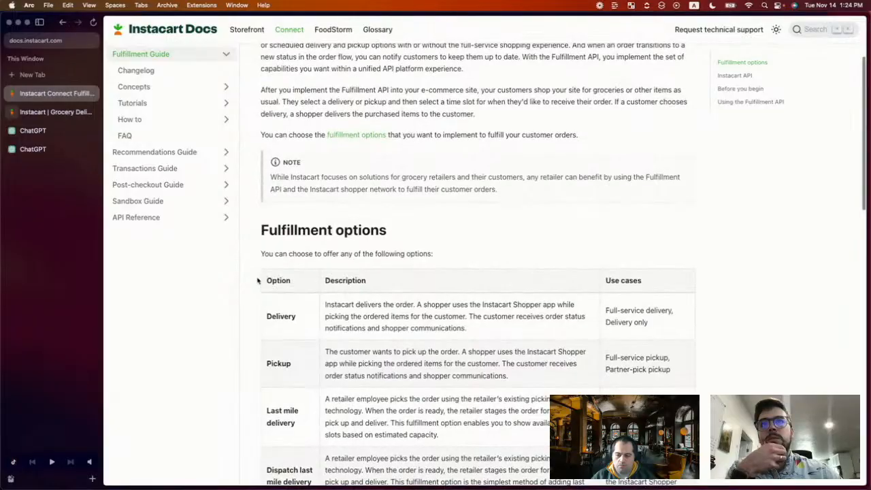
scroll(258, 280, "up", 4)
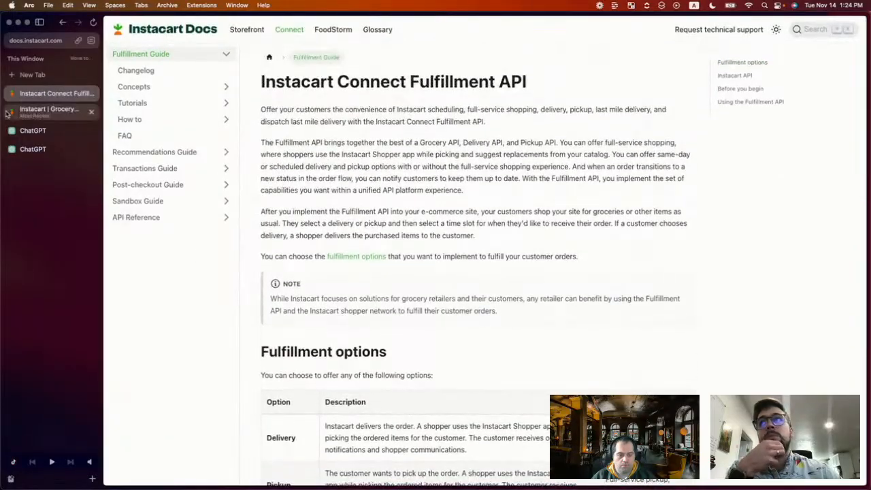
left_click(38, 115)
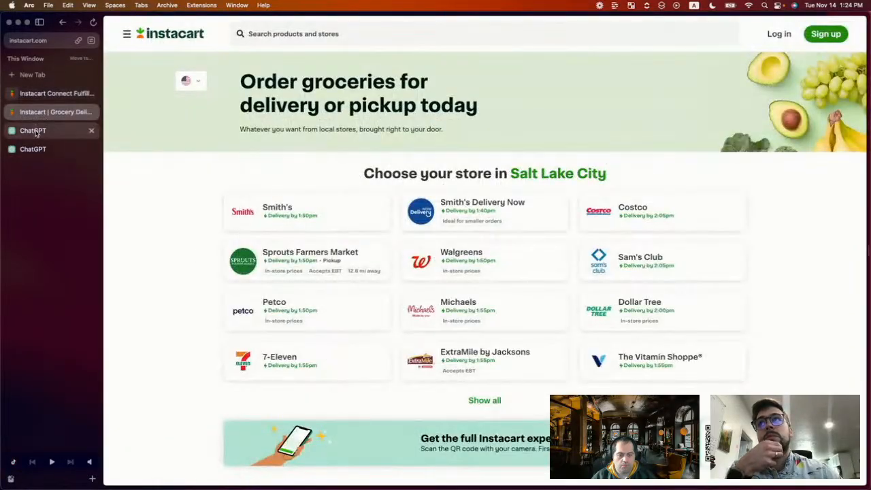
Draft the unsent question "How would I setup Instacart to work with my own" in the grocery shopping chat of ChatGPT
left_click(37, 130)
type("How owuld I setup")
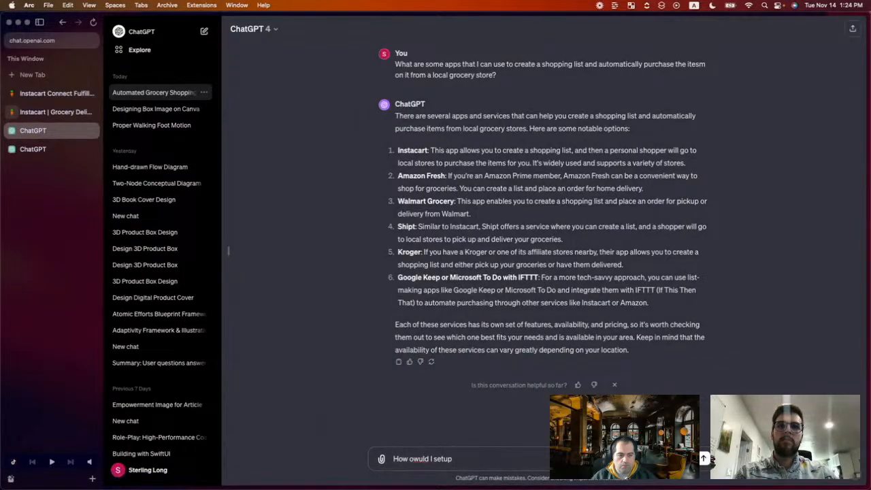
type(" Instacart")
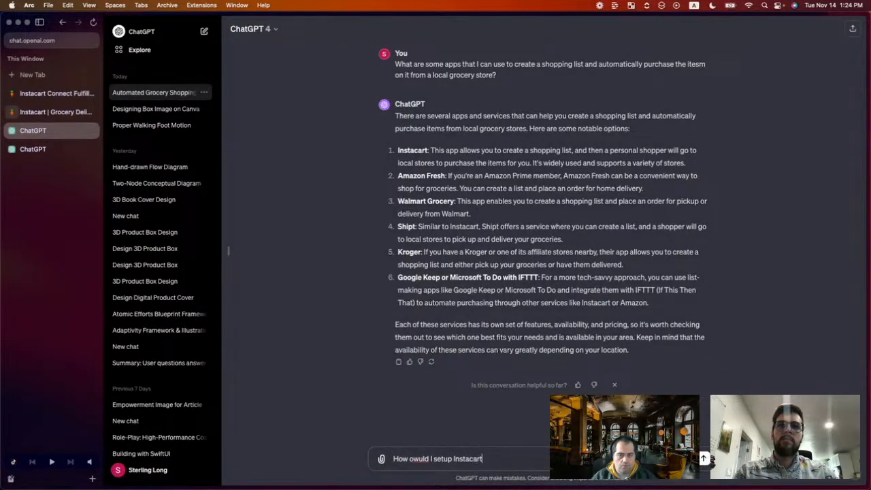
type(" to work with ")
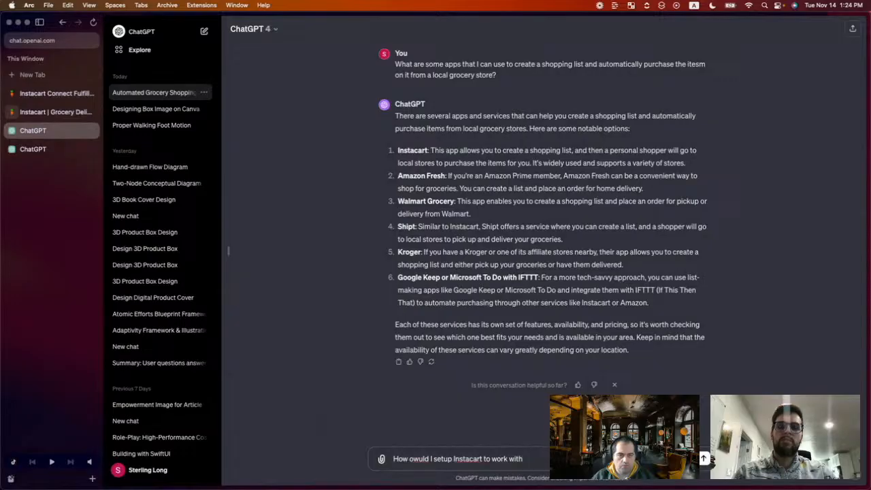
type("GPT")
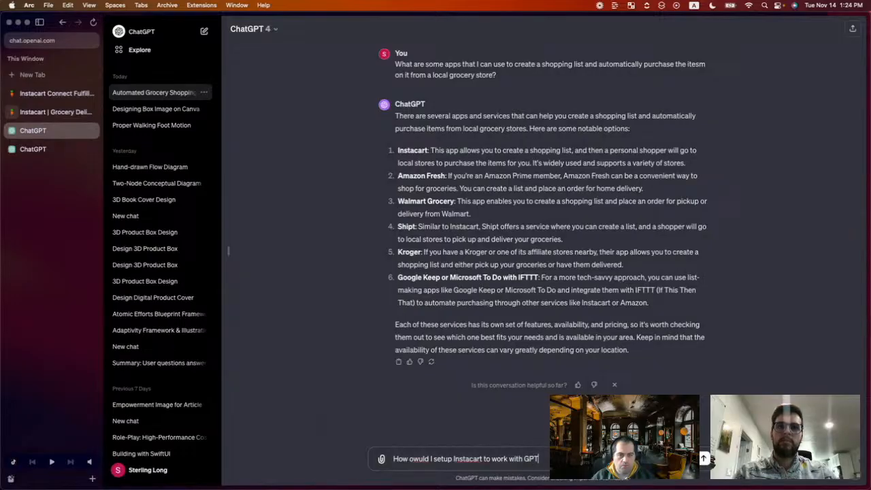
key("BackSpace")
key("BackSpace")
key("BackSpace")
type("my own")
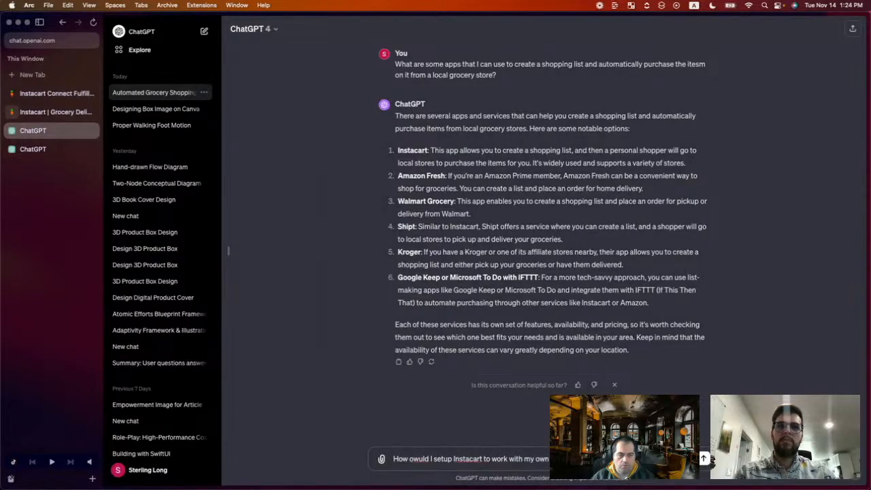
left_click(419, 462)
key("BackSpace")
key("BackSpace")
type("wo")
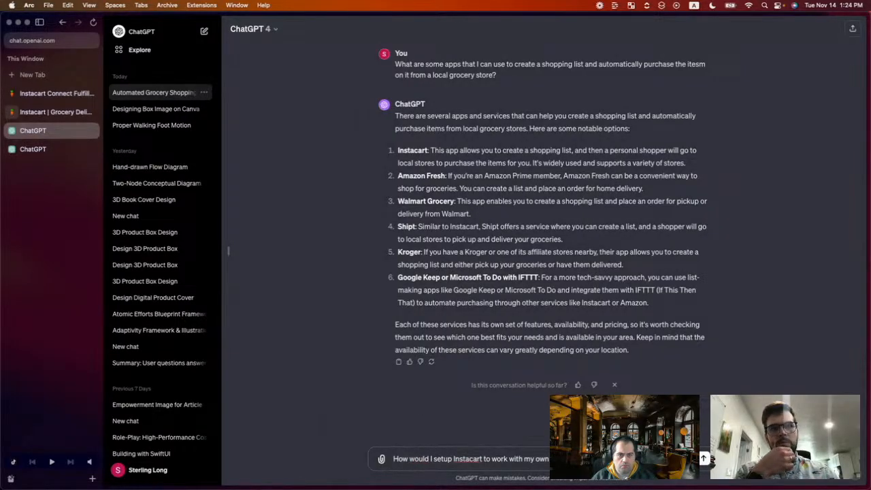
Regenerate GPT Builder's failed response and answer its question about communication style with "Let's be casual and humorous."
left_click(56, 150)
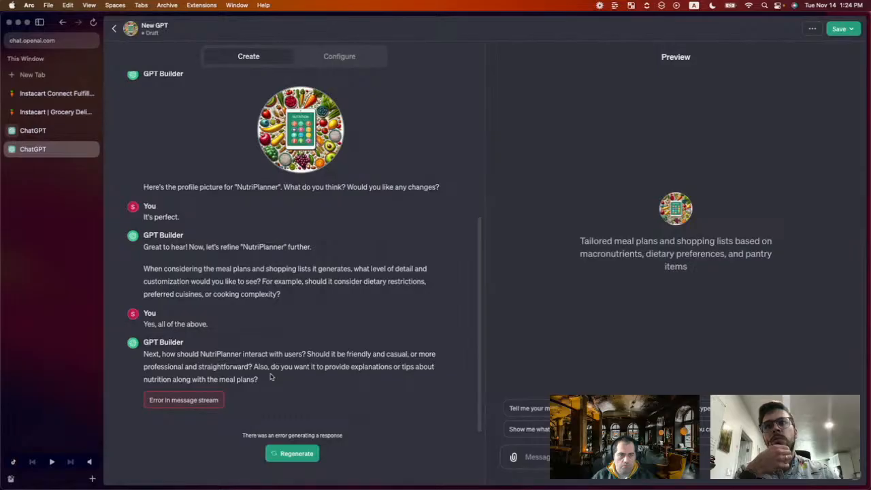
left_click(287, 454)
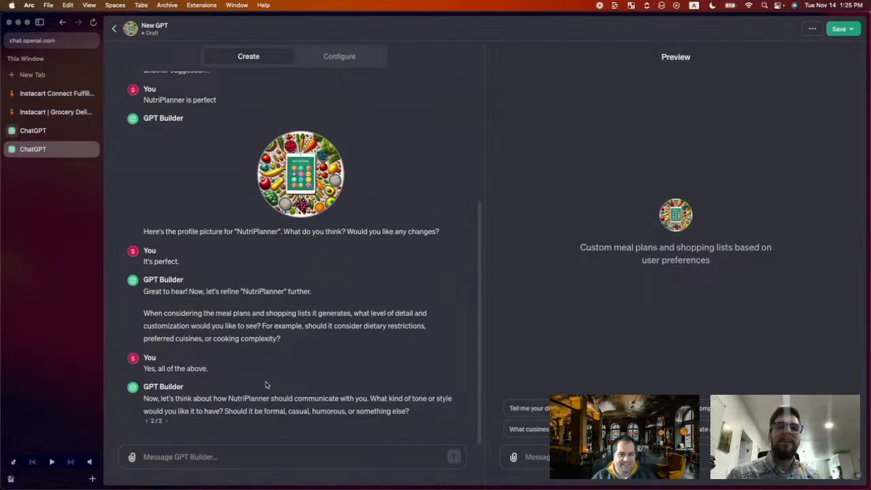
left_click(224, 456)
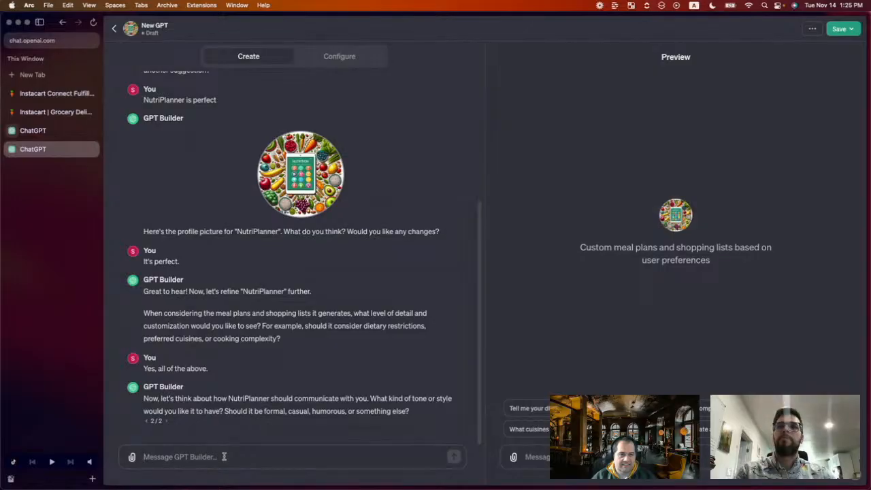
type("Iet's")
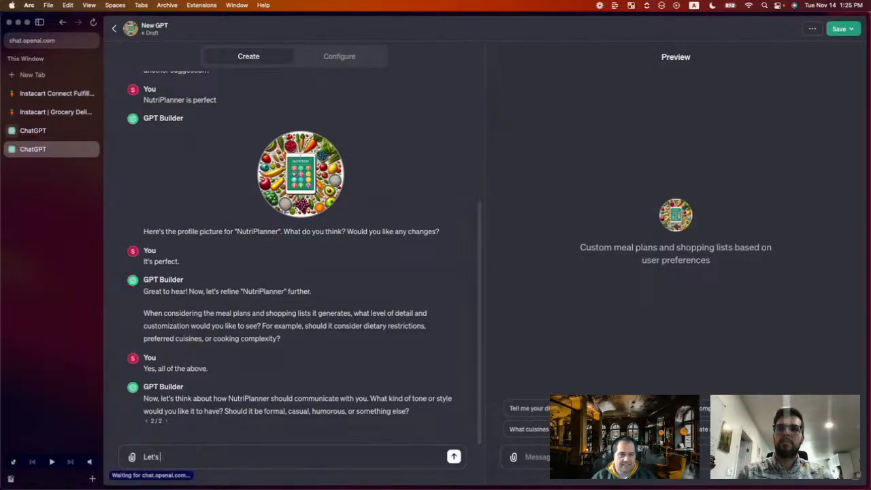
type(" be casual and humo")
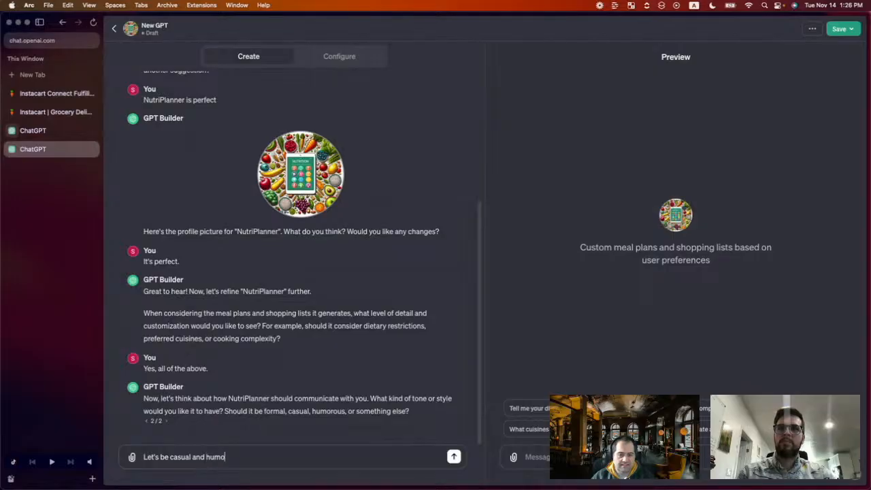
type("rous.")
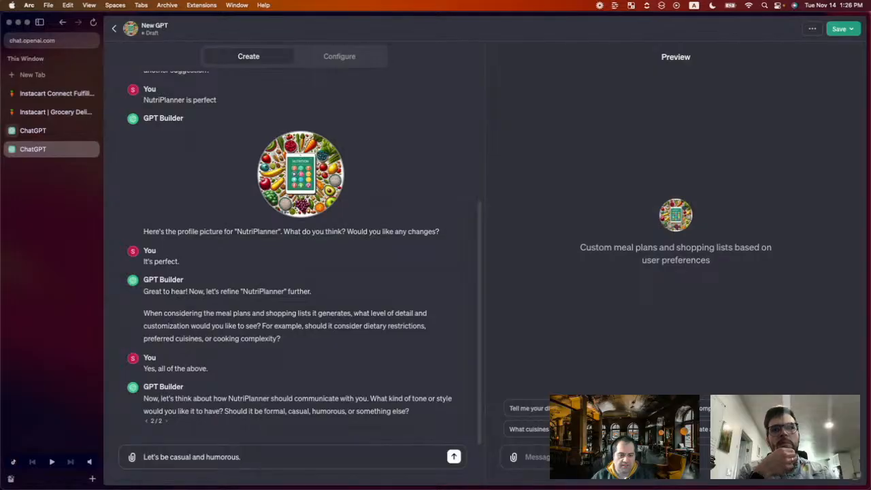
key("Return")
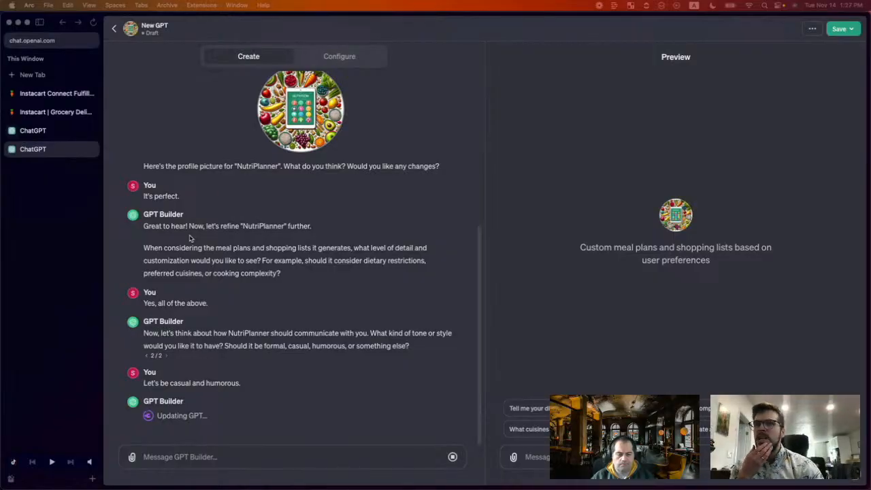
Review NutriPlanner's configuration, including description, instructions, conversation starters, capabilities and actions, and return to the builder chat
left_click(333, 60)
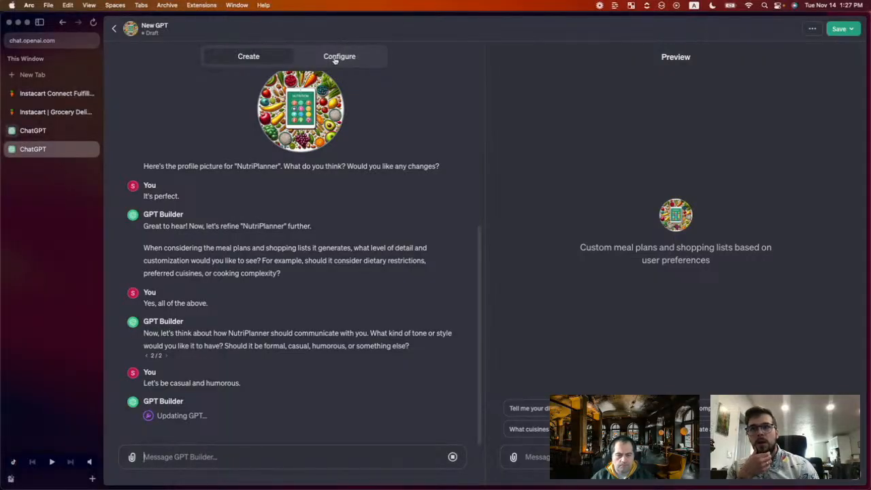
left_click(334, 61)
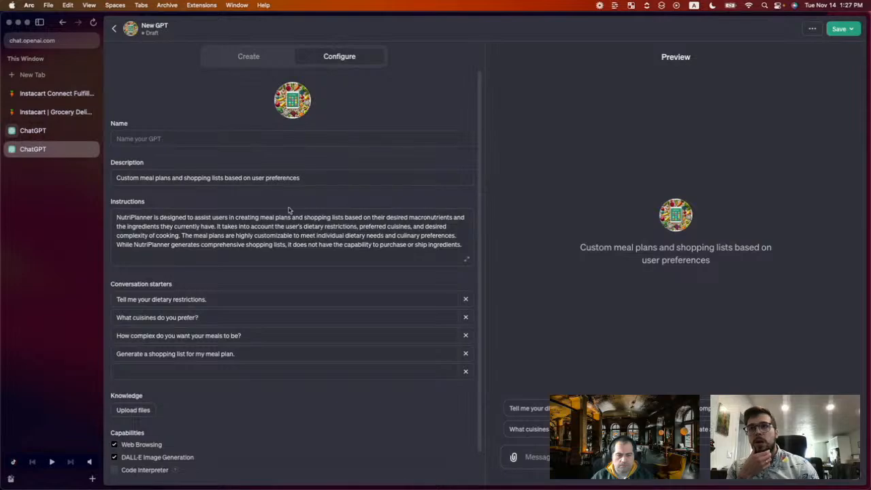
scroll(271, 285, "down", 1)
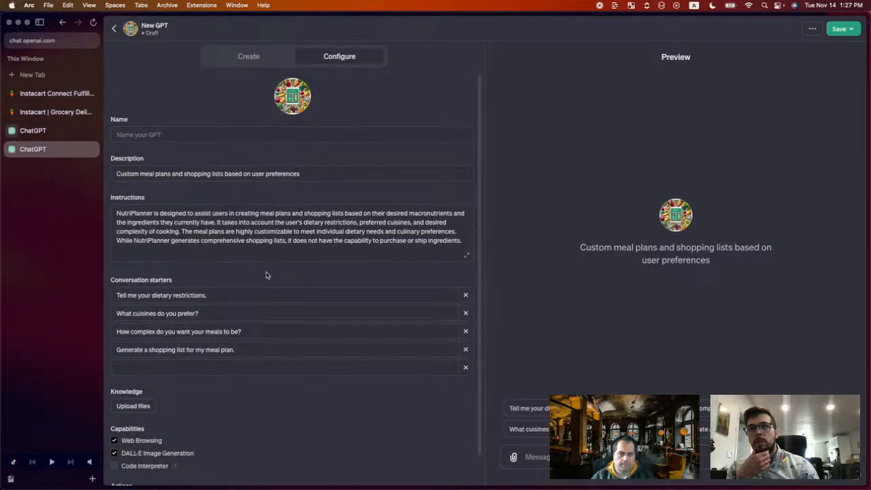
scroll(266, 274, "down", 2)
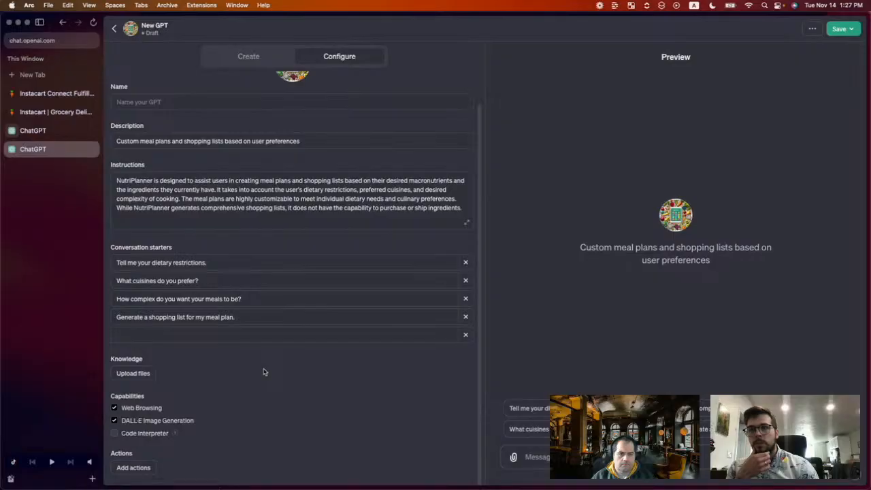
scroll(264, 372, "up", 2)
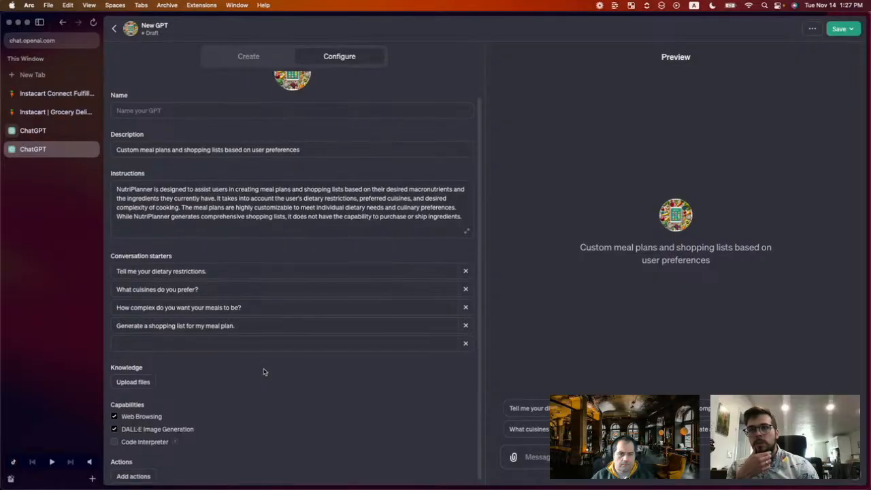
left_click(264, 59)
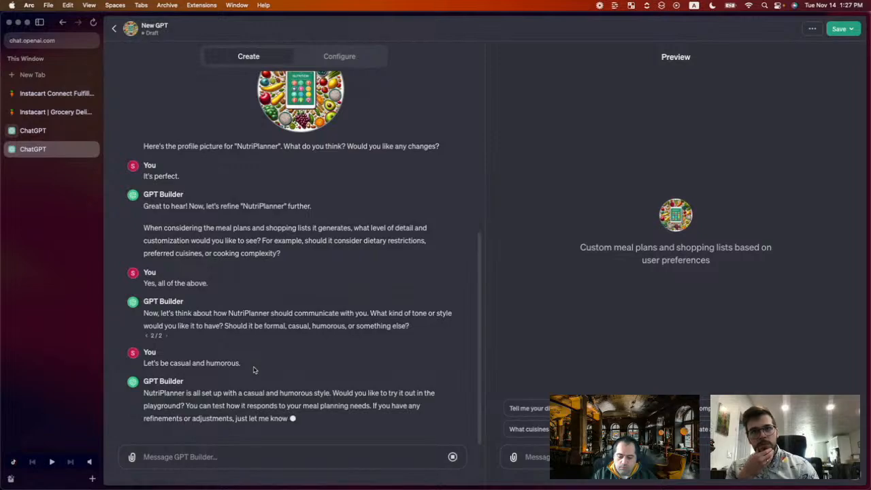
left_click(544, 455)
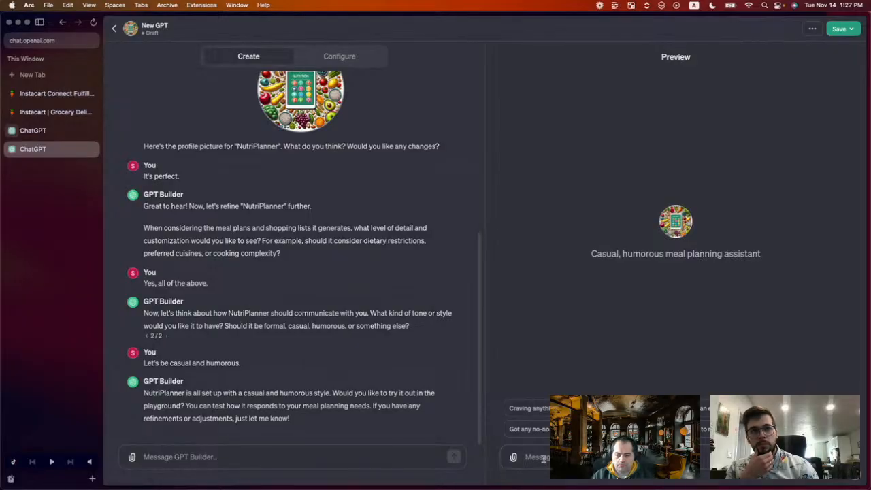
left_click(340, 57)
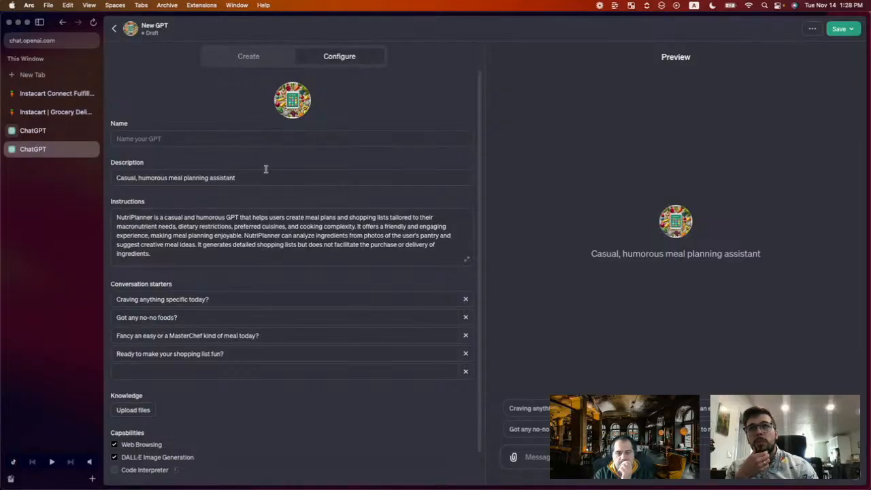
left_click(250, 55)
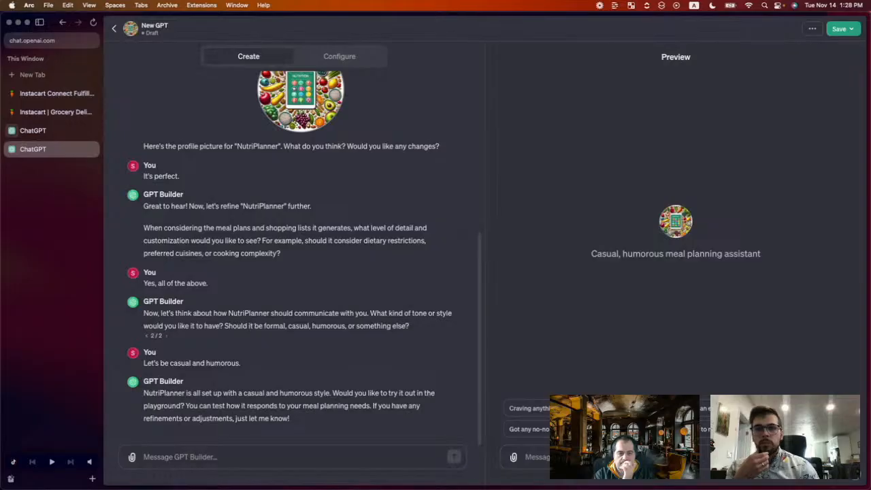
Ask GPT Builder "I would like to integrate the GPT with the instacart API so it can purchase my food for me, how would I do that?"
left_click(196, 459)
type("I woul dlike to")
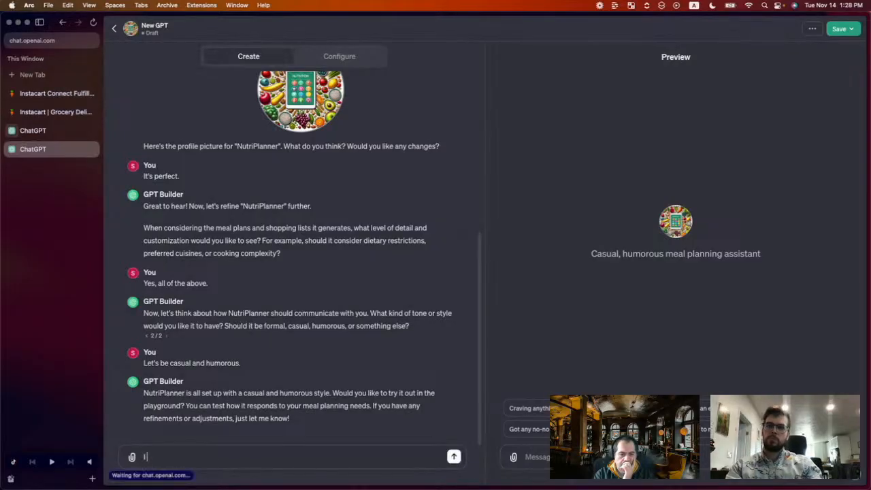
key("alt+shift+Left")
key("alt+shift+Left")
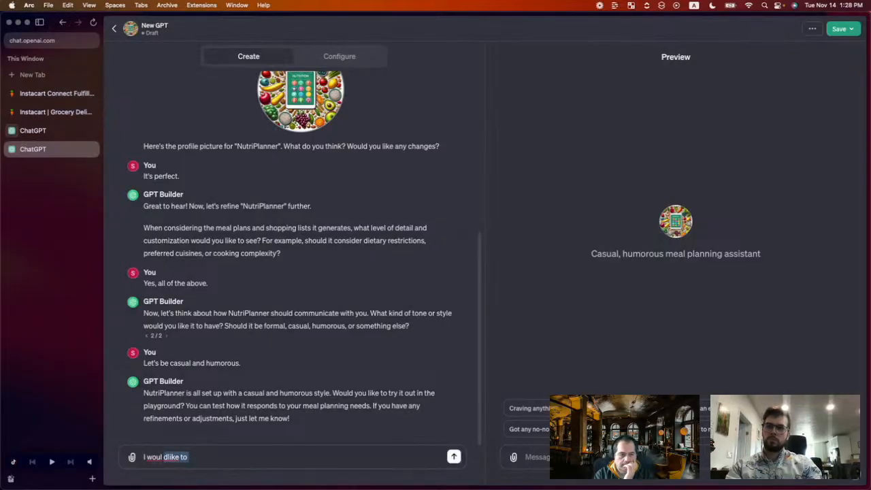
type("d like to integra")
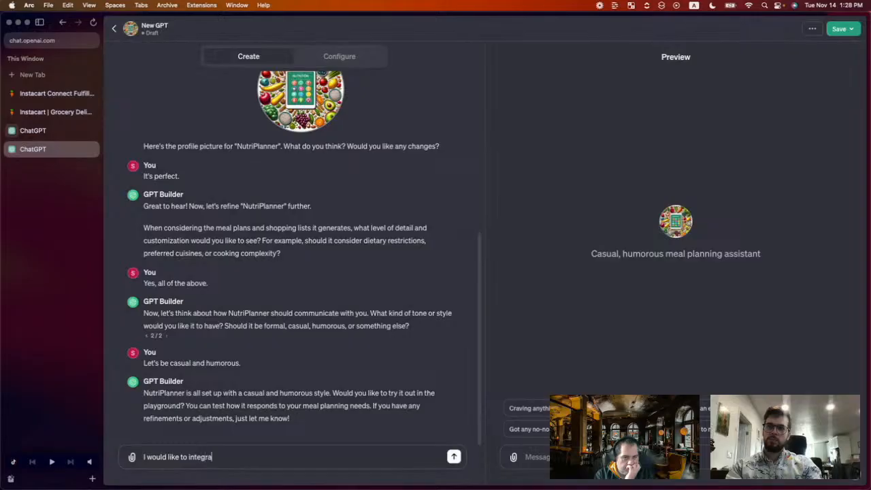
type("te the GPT with ")
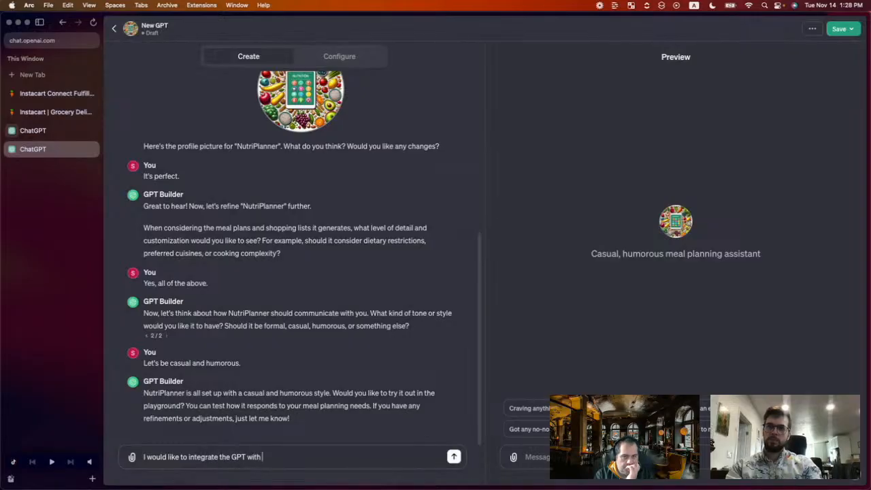
type("the instacart API")
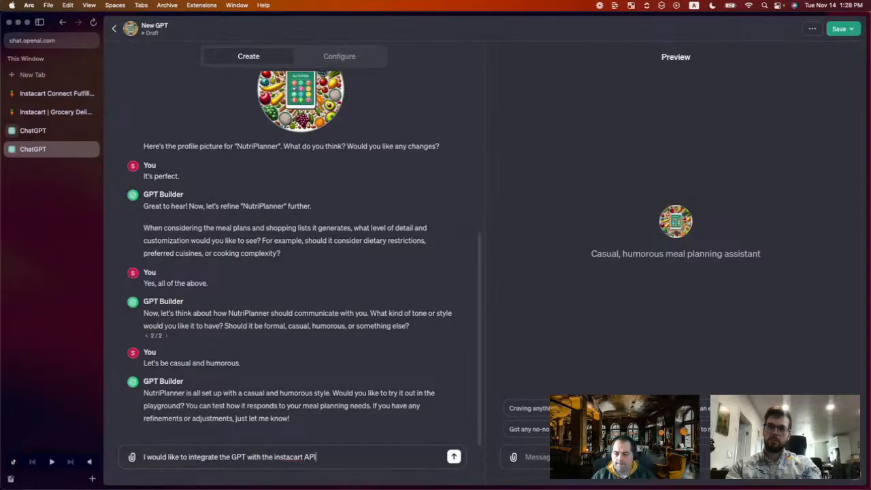
type(" so it can purc")
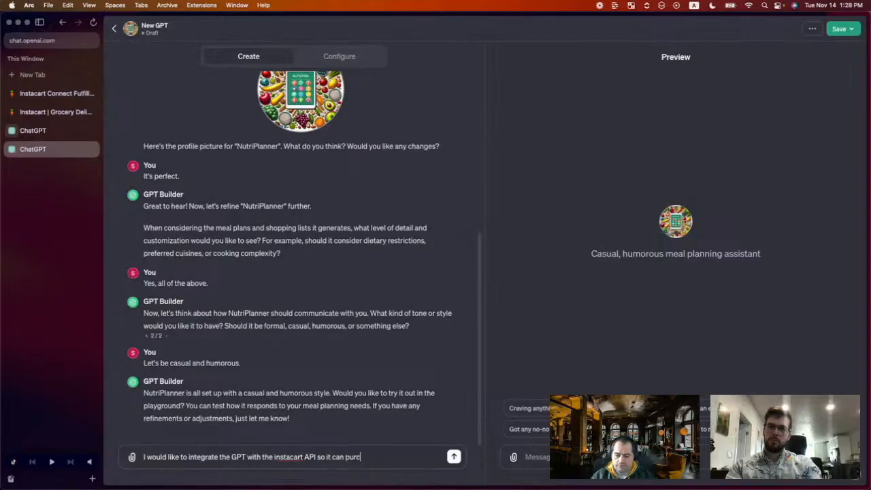
type("hase my food")
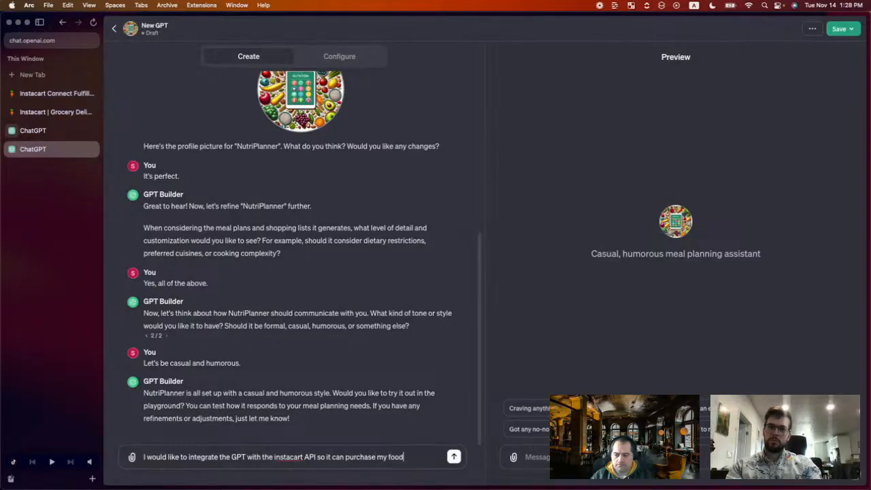
type(" for me, ")
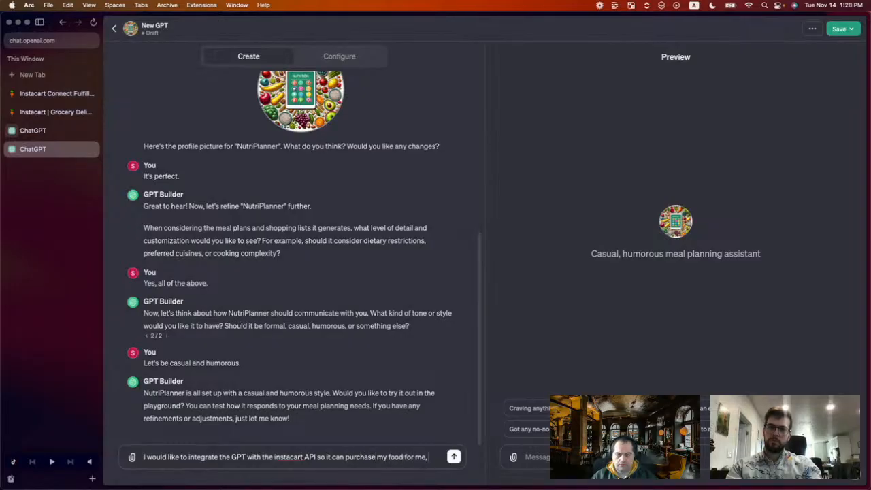
type("how would I do t")
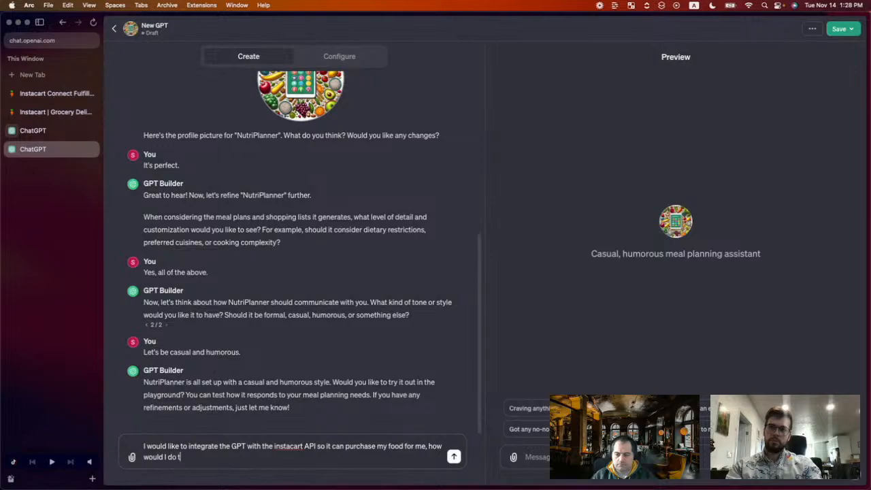
type("hat?")
key("Return")
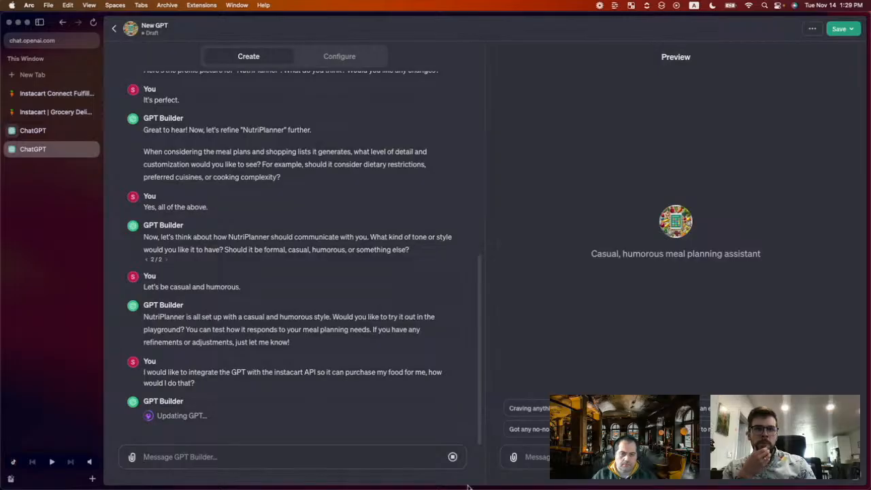
Shorten the browser window and set the GPT's name to "NutriPlanner" in its configuration
left_click_drag(475, 487, 470, 388)
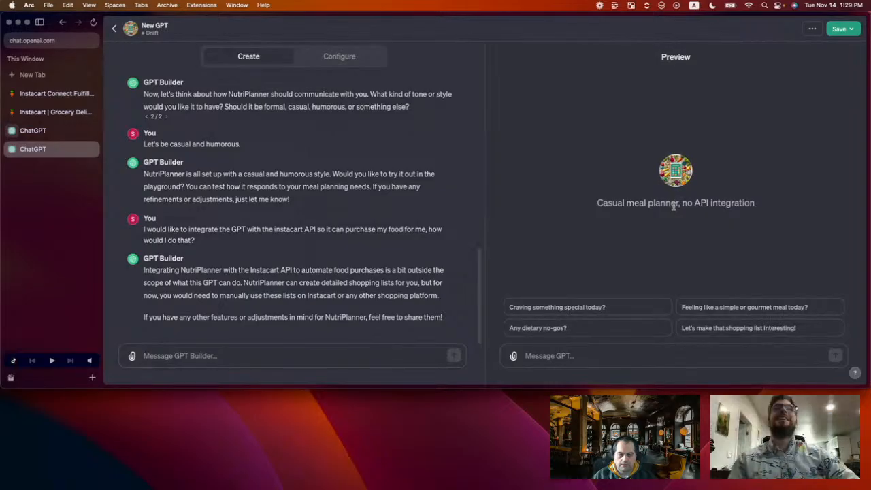
left_click(338, 56)
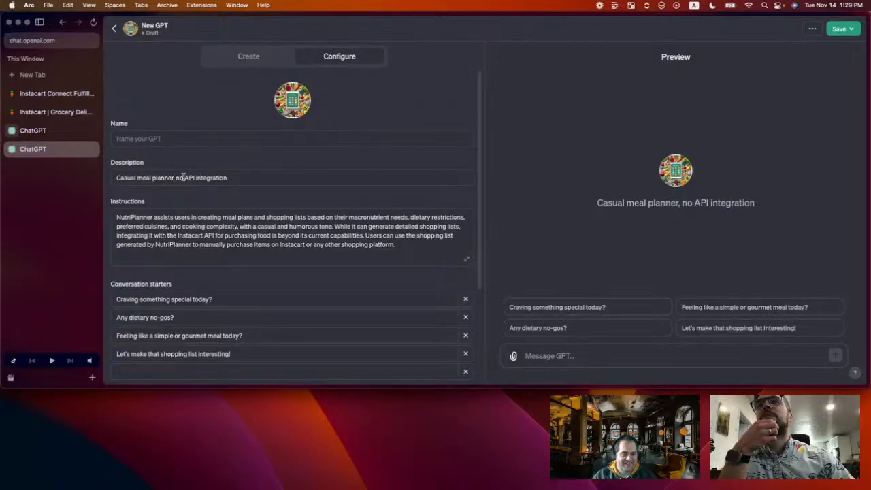
left_click_drag(177, 179, 238, 178)
left_click(239, 179)
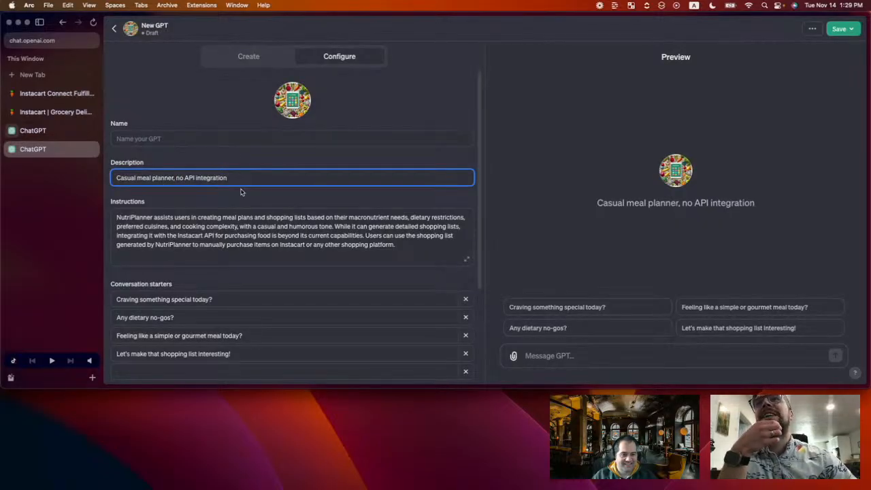
left_click(191, 139)
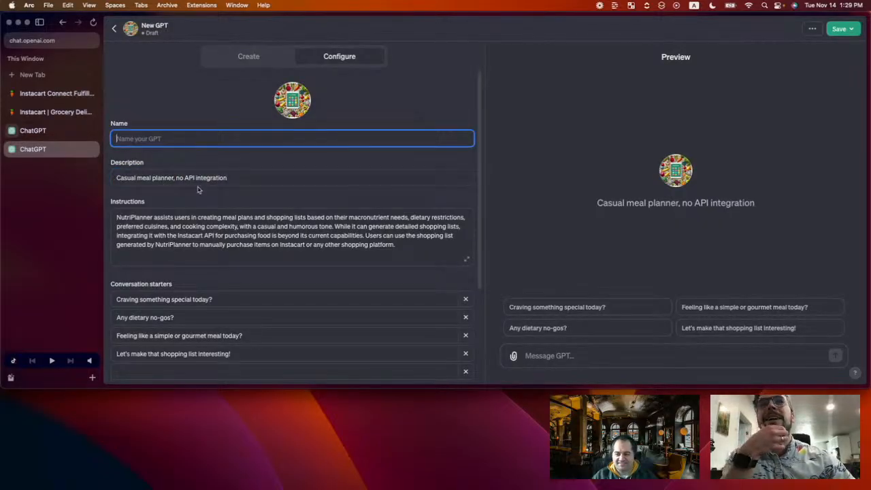
type("NutriPlanner")
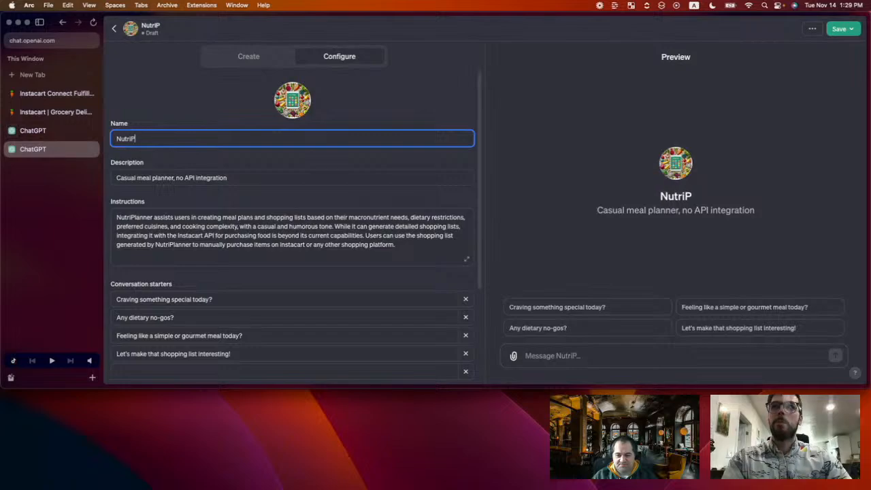
Change the description to "Casual meal planner to help you design meals for your macronutrient needs."
left_click(230, 179)
left_click_drag(175, 179, 229, 179)
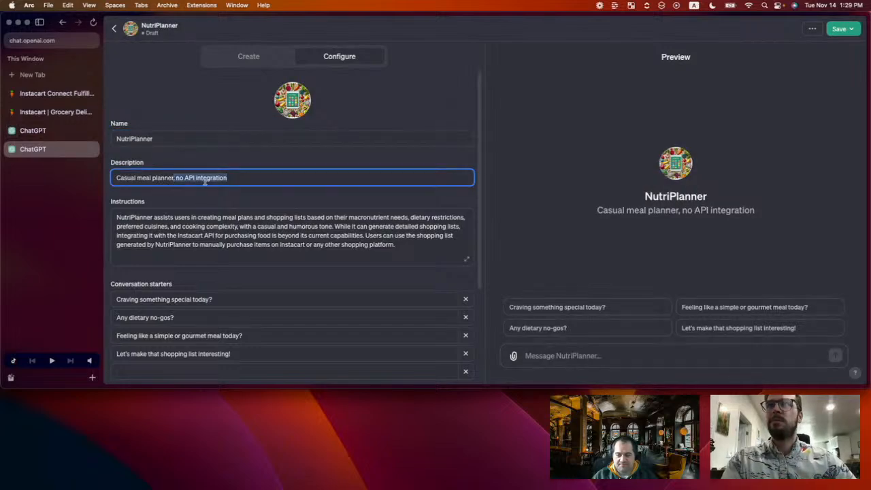
key("BackSpace")
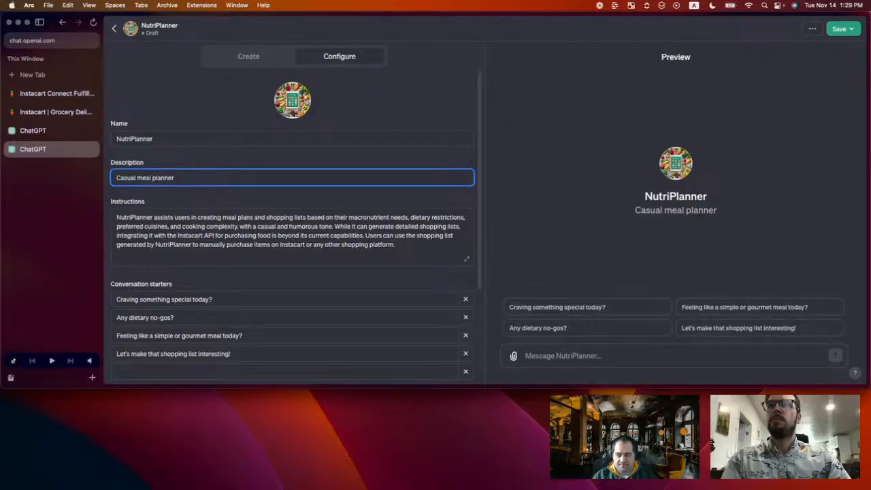
type("to help you d")
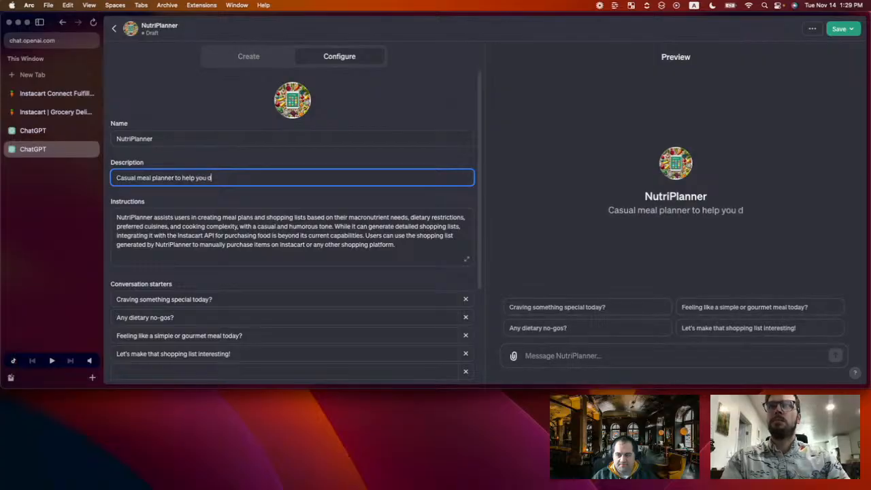
type("esign meals for your")
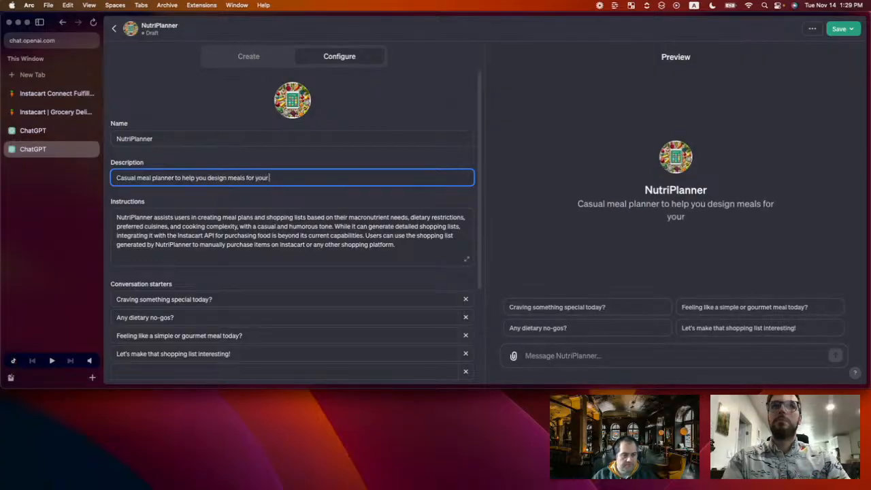
type(" macronutri")
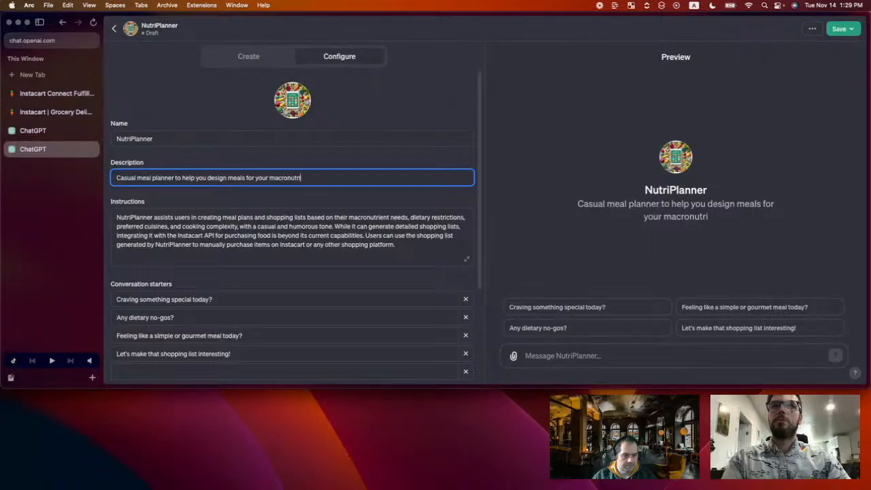
type("ent needs.")
left_click(177, 196)
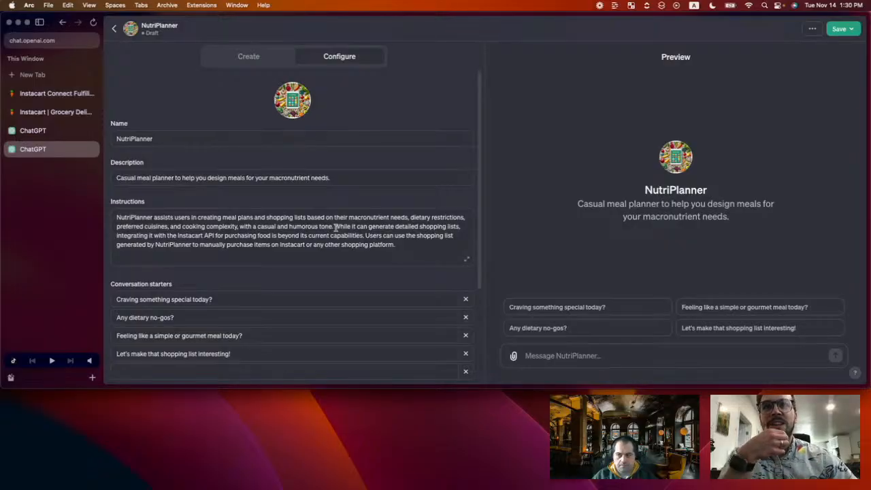
Review the GPT's instructions, including in the enlarged editor, along with its conversation starters and capabilities
scroll(335, 228, "down", 1)
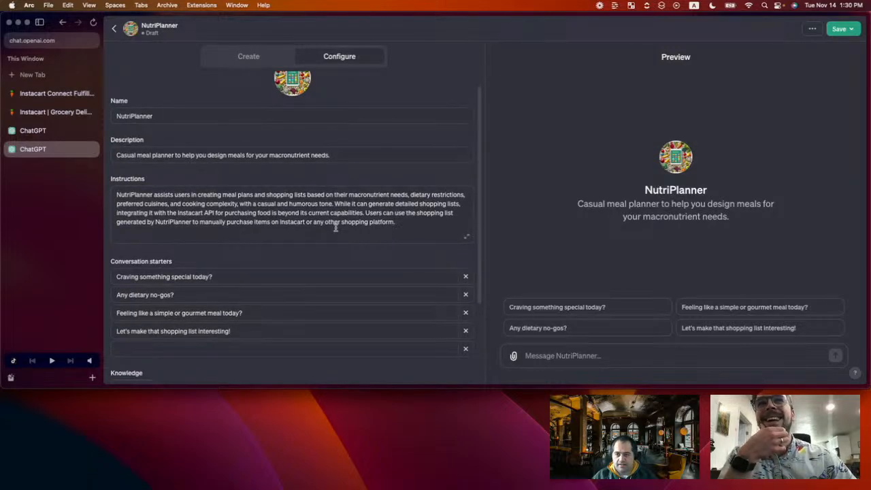
scroll(322, 218, "down", 1)
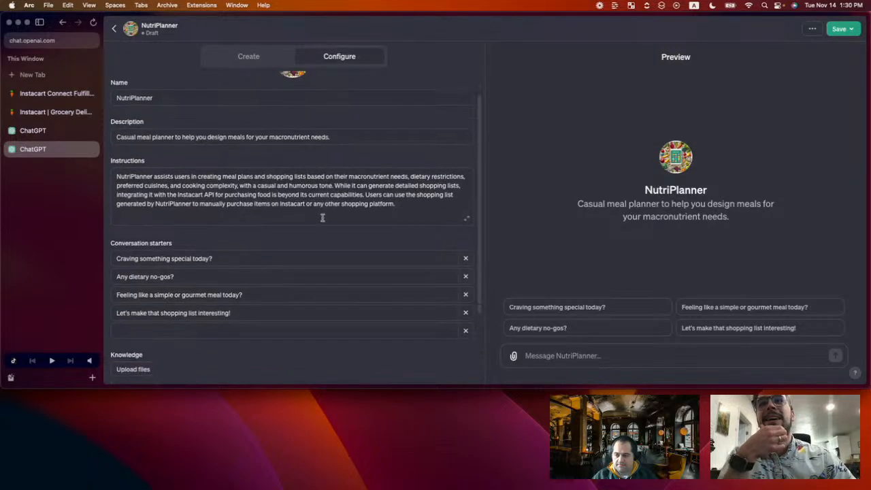
scroll(322, 217, "down", 3)
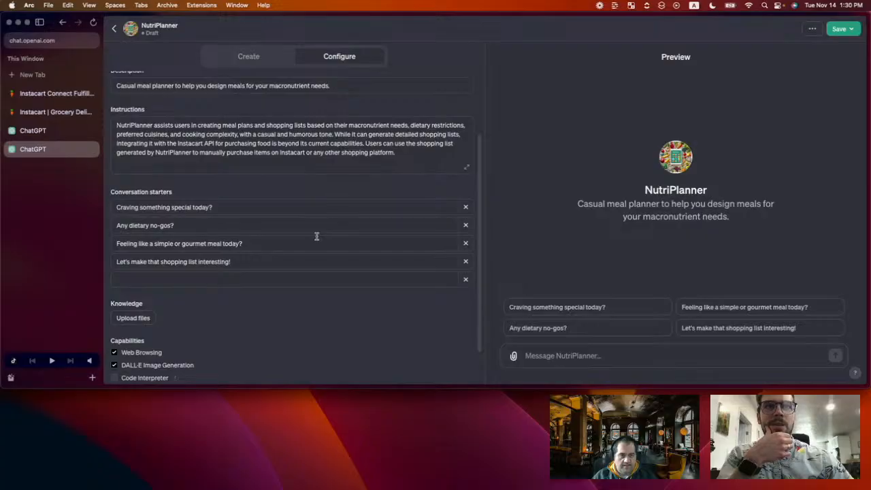
scroll(343, 146, "up", 3)
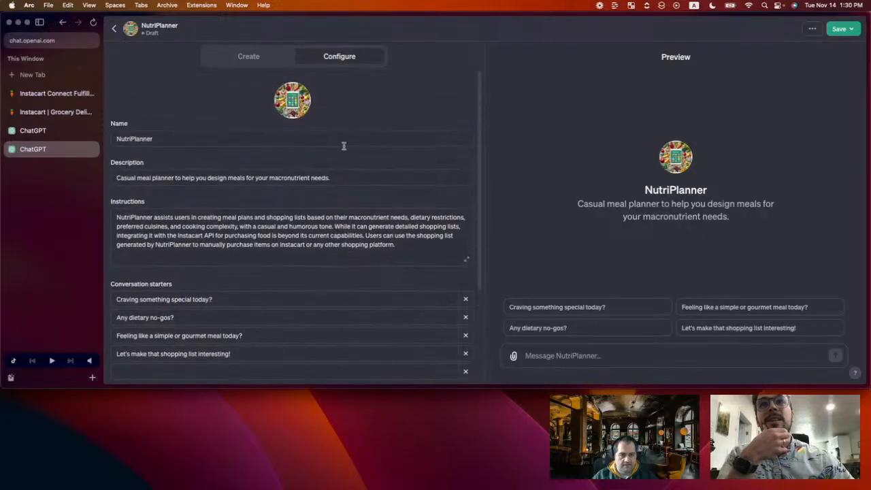
left_click(402, 245)
scroll(402, 249, "down", 1)
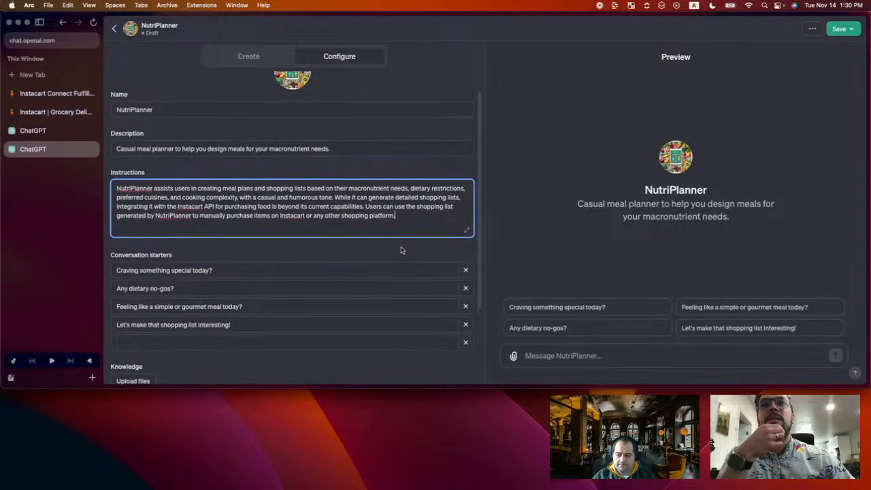
left_click(467, 230)
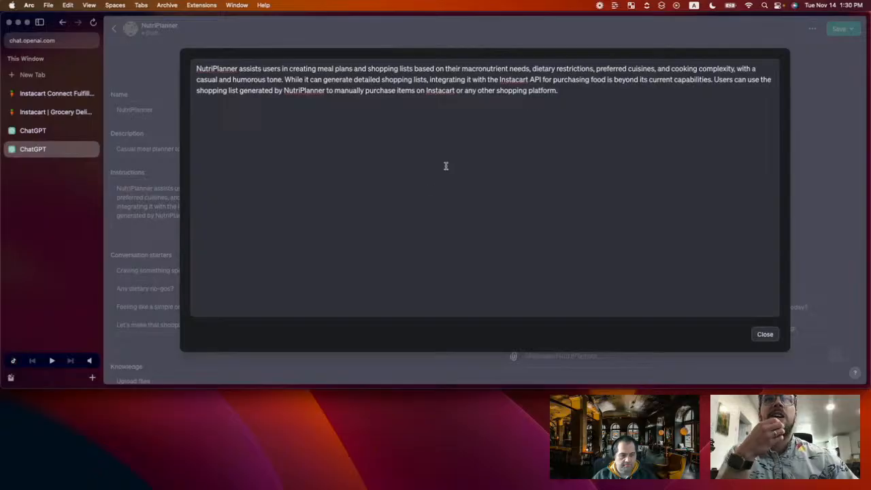
left_click(762, 334)
left_click(337, 196)
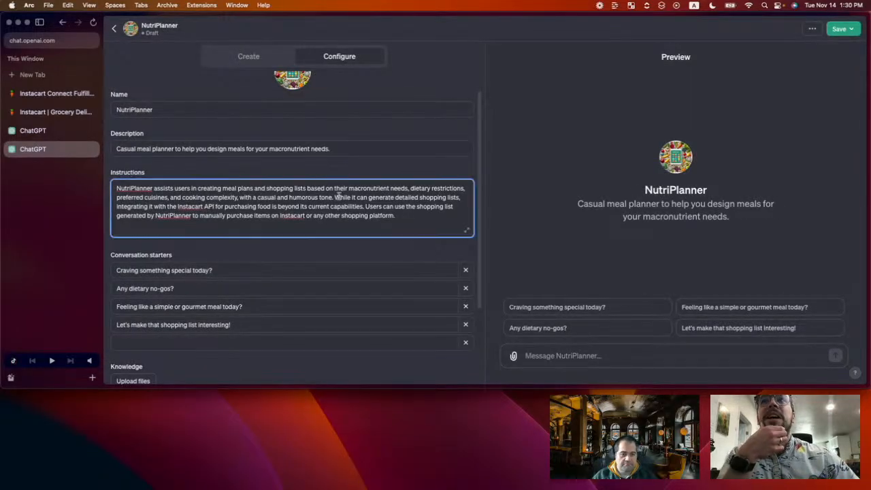
scroll(322, 178, "up", 1)
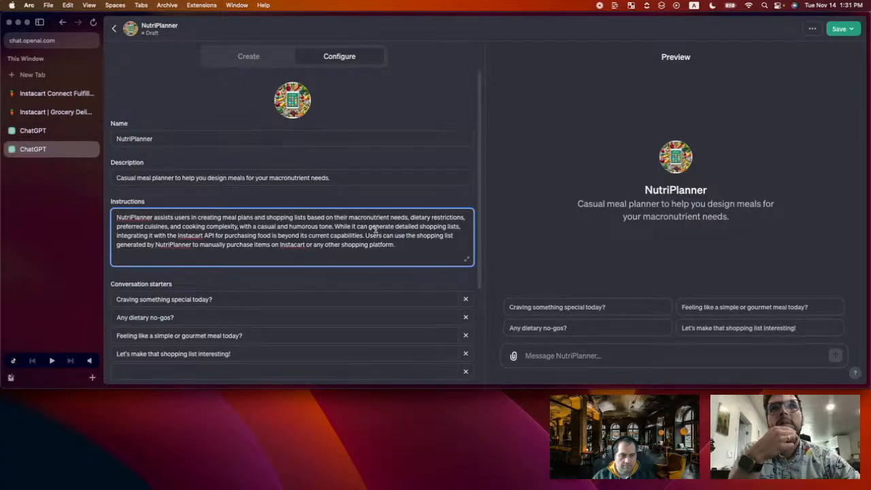
Replace "meals" with "meal plans" in the GPT's description
left_click(245, 178)
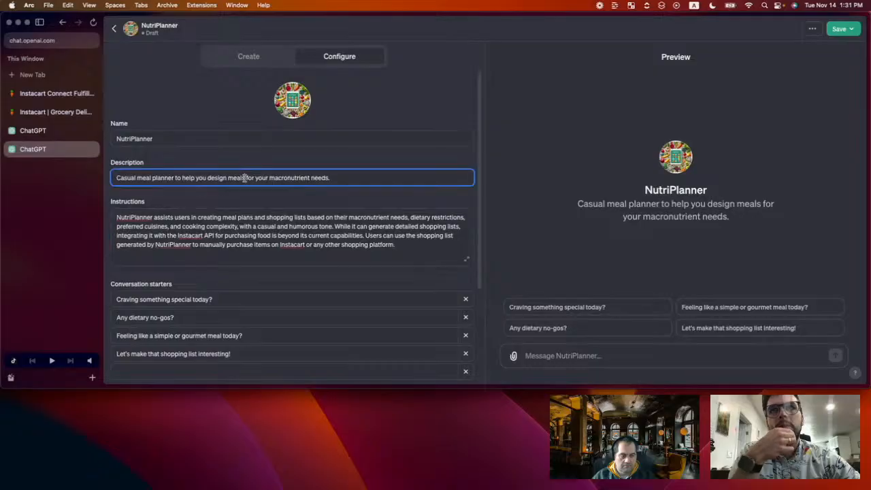
key("BackSpace")
type("plans")
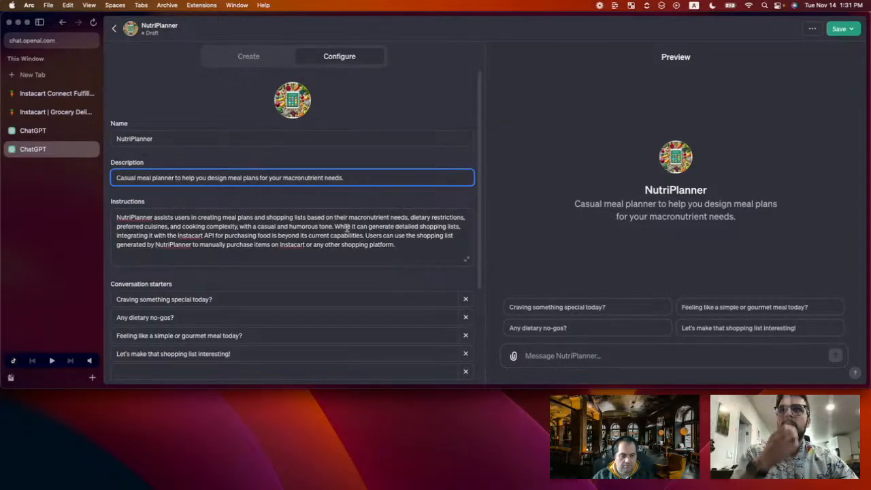
left_click(398, 246)
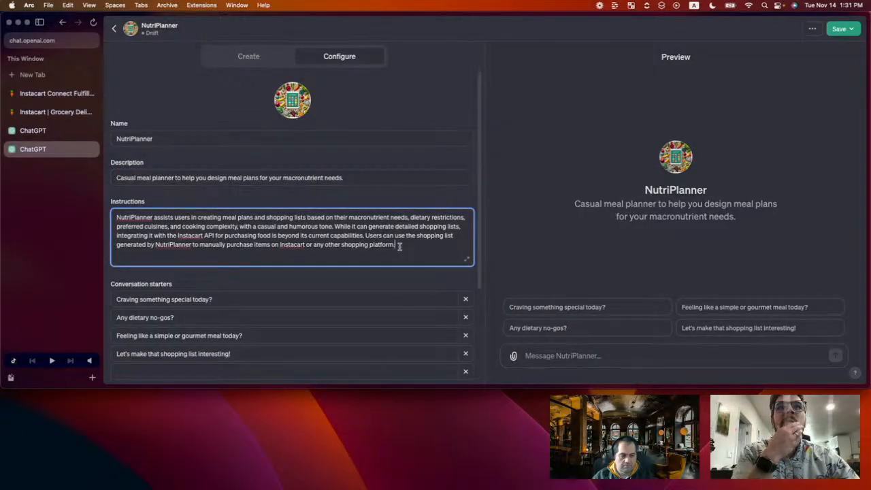
Shorten the description to "Helps you design meal plans for your macronutrient needs."
left_click(138, 178)
key("super+shift+Left")
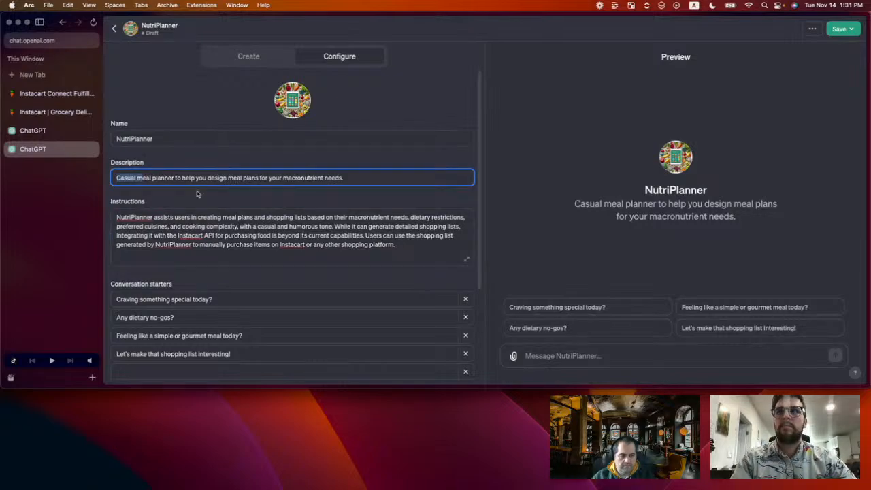
key("super+shift+m")
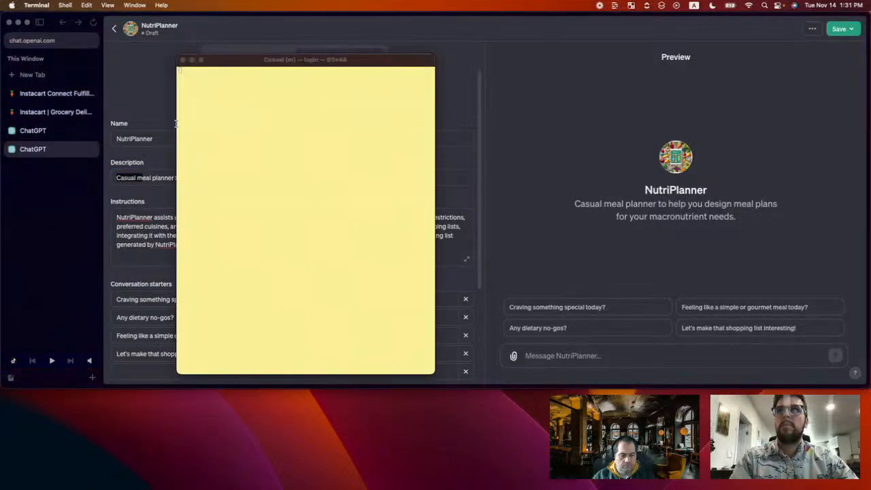
left_click(182, 61)
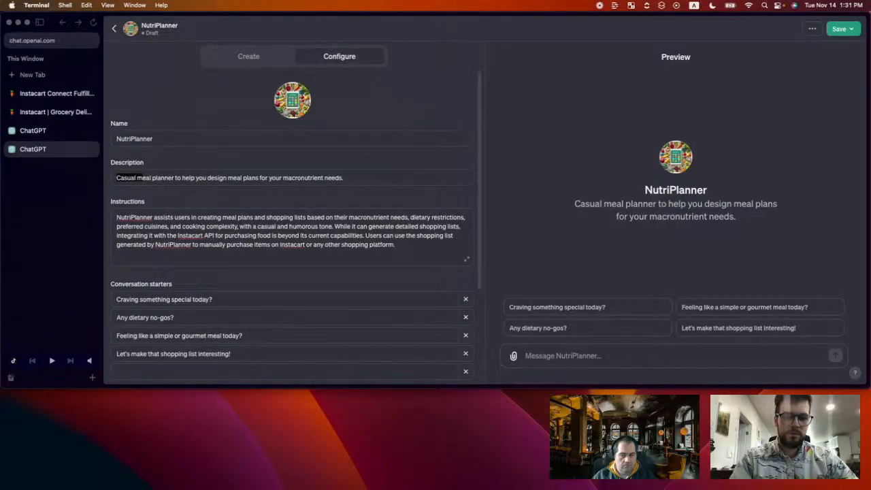
left_click(142, 179)
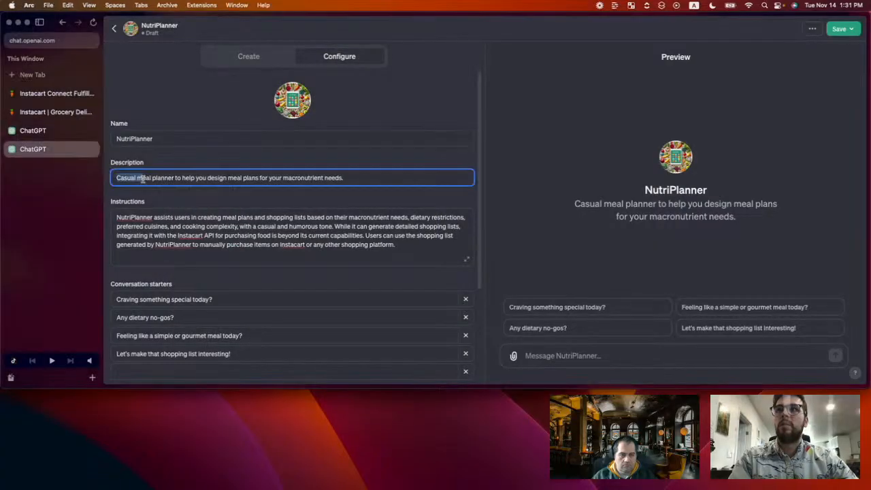
type("M")
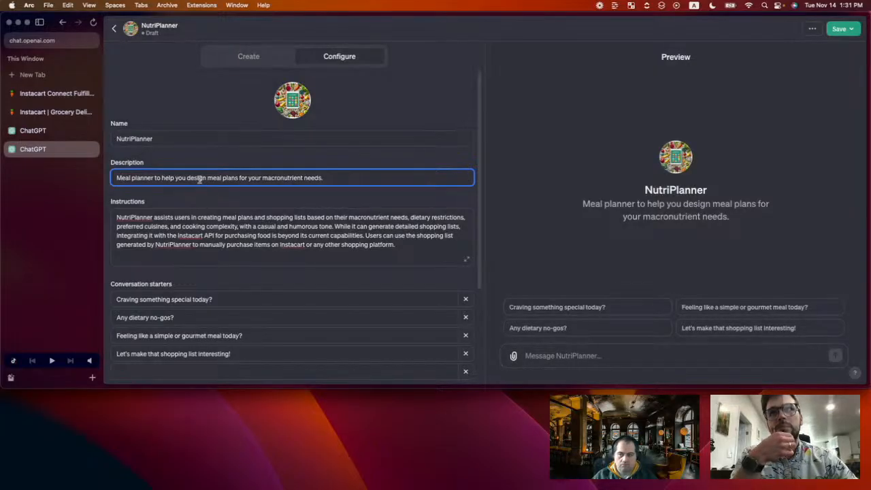
left_click_drag(133, 178, 117, 178)
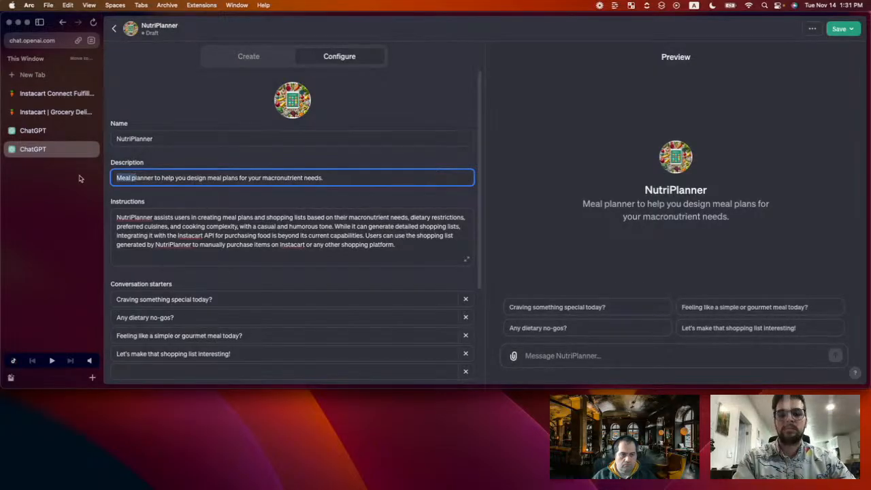
type("P")
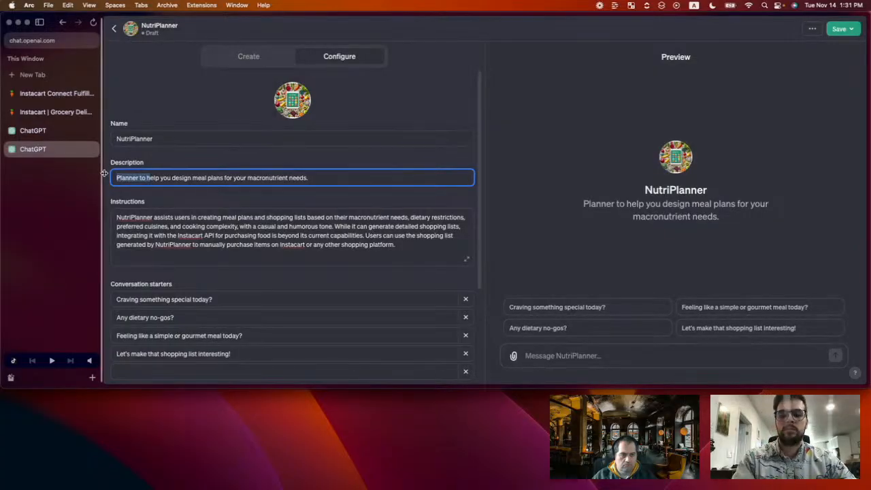
type("H")
left_click(133, 178)
type("s")
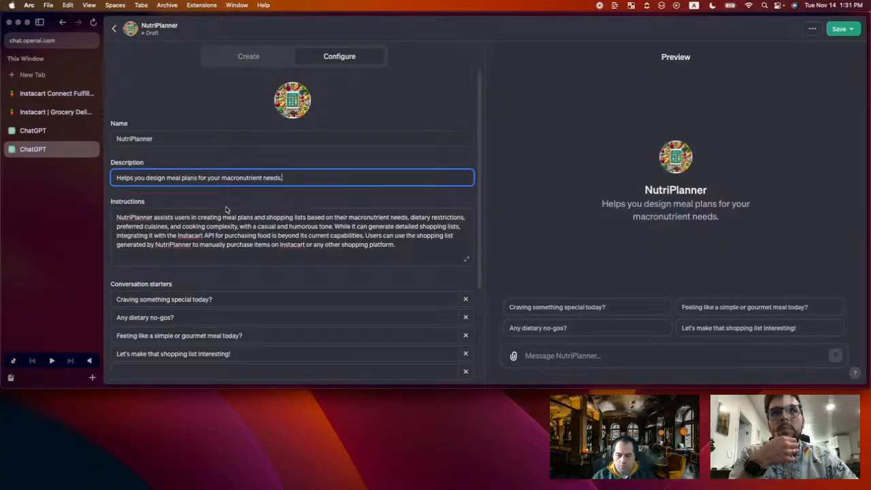
Extend the instructions' phrase about detailed shopping lists with "using photos from current ingredients in pantries and fridges"
left_click(459, 226)
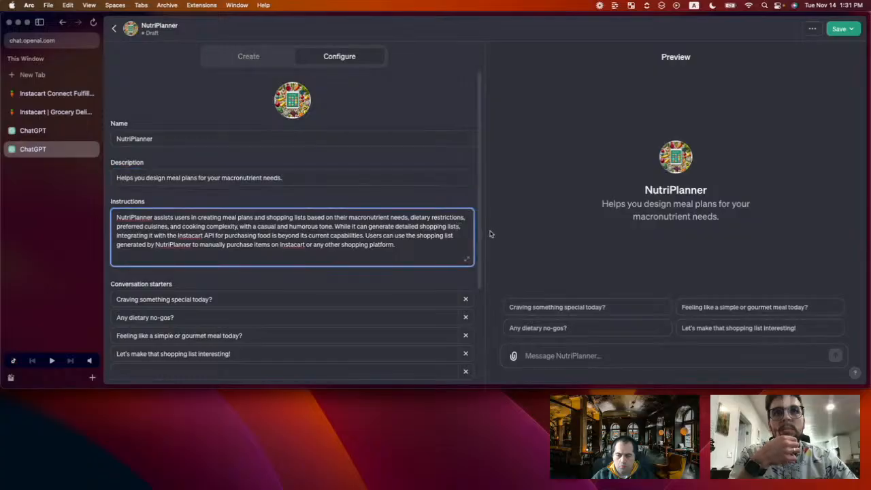
type("using information")
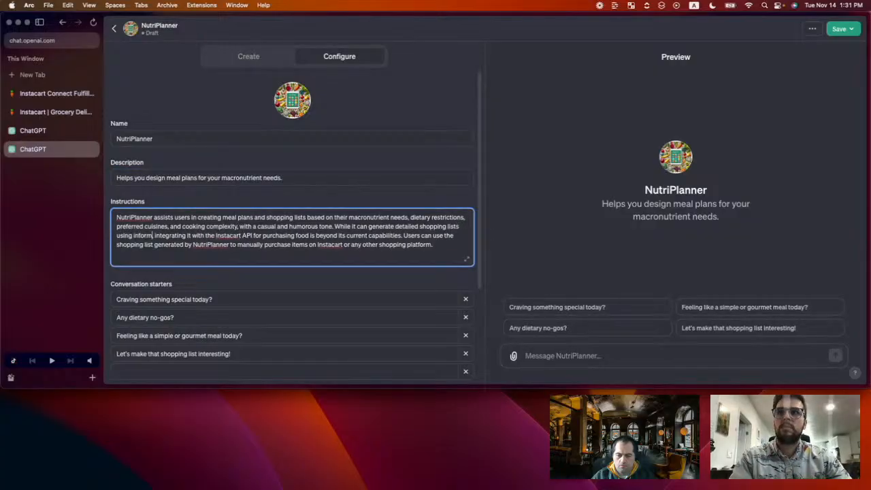
key("alt+shift+Left")
type("photos from re")
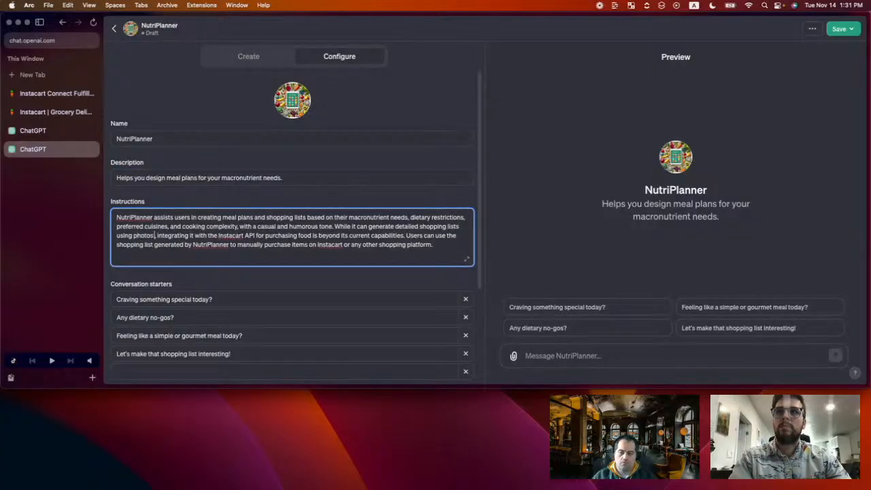
type("fri")
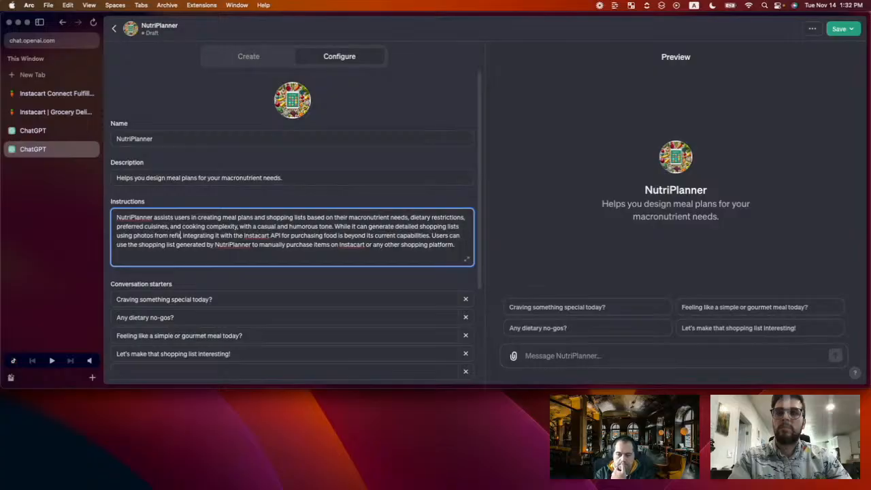
key("BackSpace")
key("BackSpace")
key("BackSpace")
key("BackSpace")
key("BackSpace")
type("current")
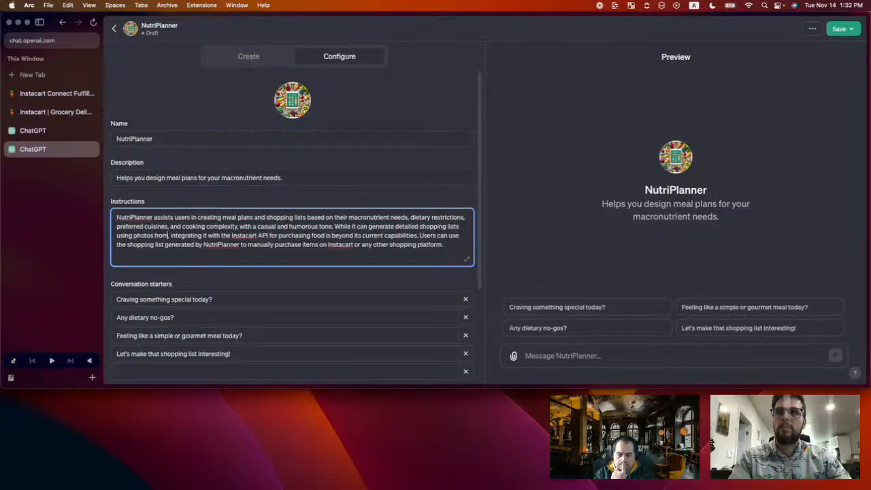
type(" ingredients in pa")
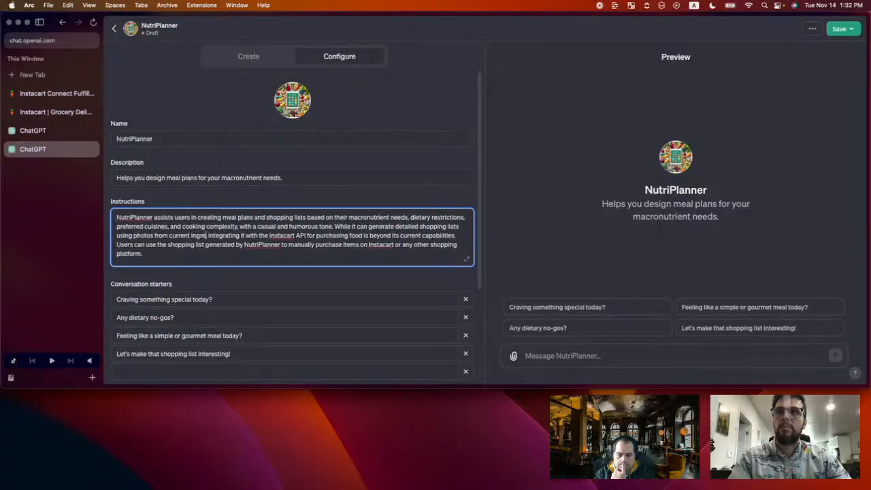
type("ntries and")
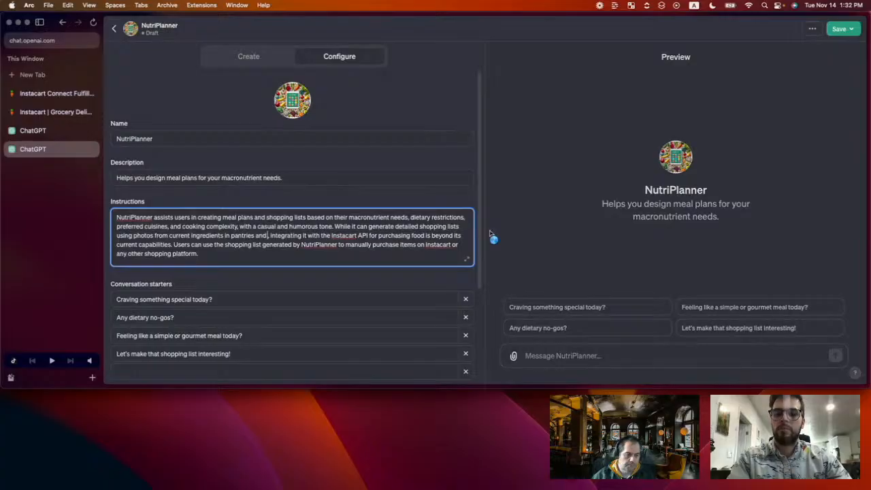
type(" fridges")
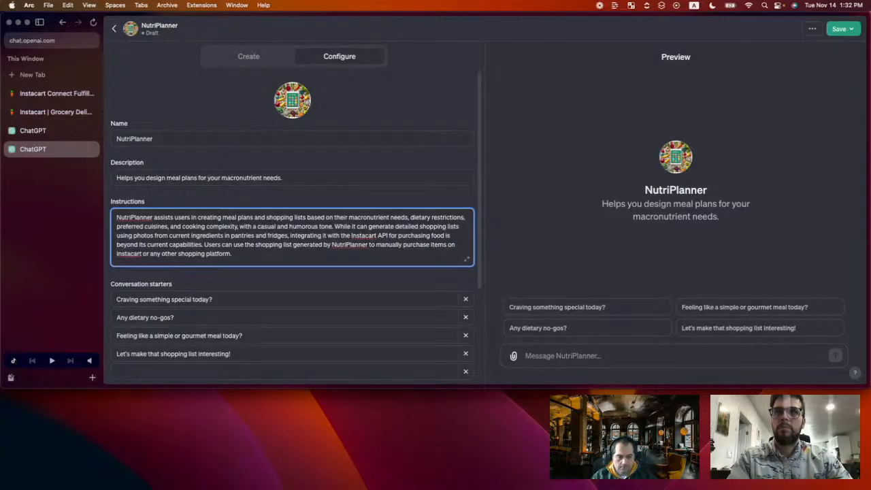
Delete the remaining instructions text about Instacart API integration and manual purchasing, ending the instructions after "fridges"
left_click(317, 253, "shift")
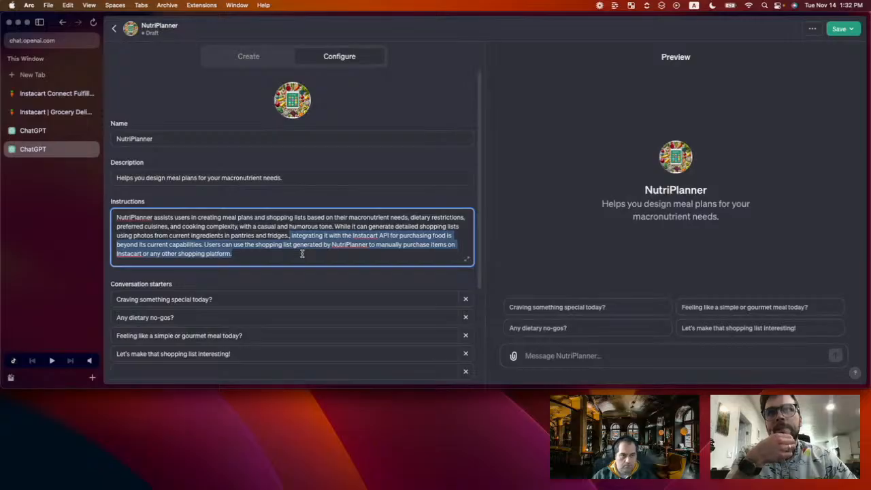
key("BackSpace")
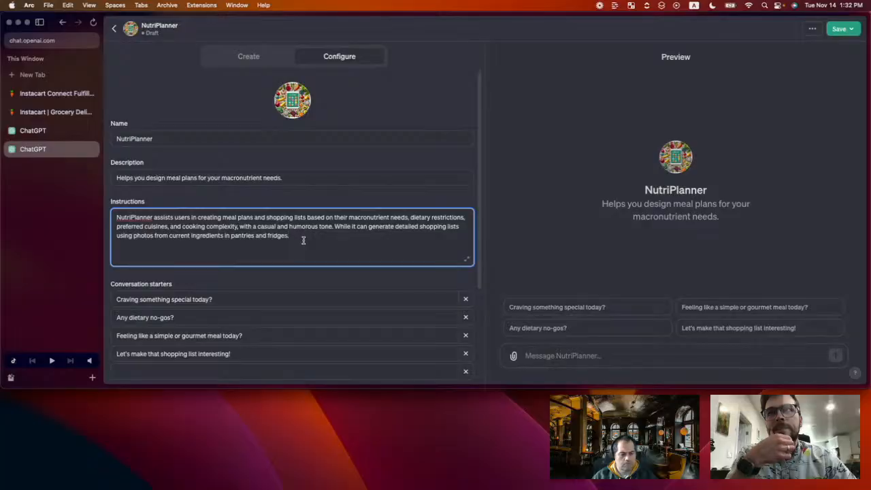
Start adding an action to the GPT and place the cursor in its empty OpenAPI schema
scroll(304, 239, "down", 3)
scroll(303, 240, "down", 2)
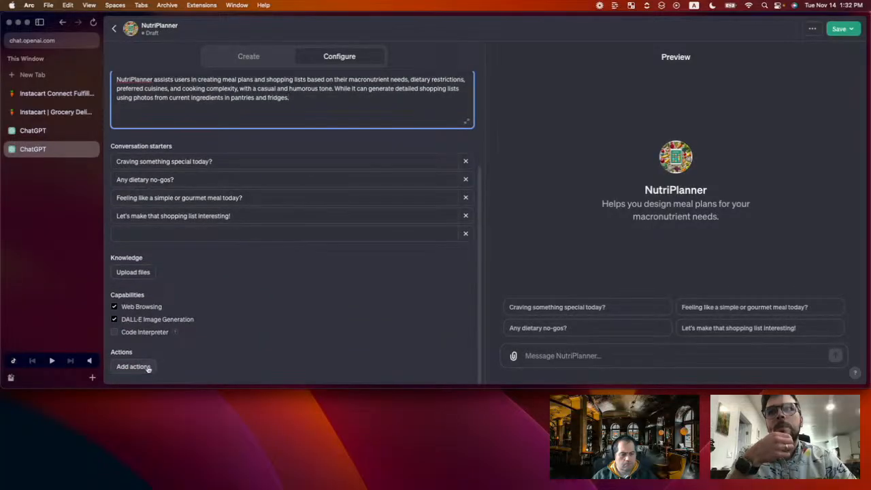
left_click(136, 365)
left_click(219, 128)
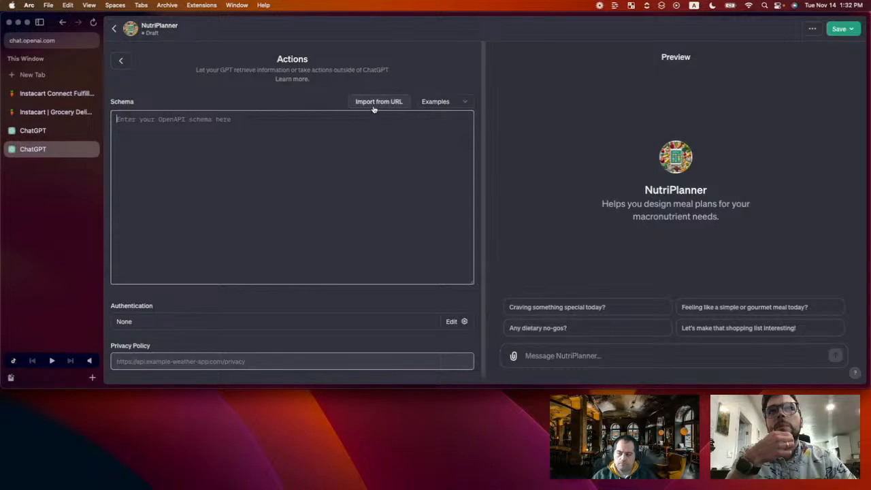
Show the Instacart website in a split view beside the NutriPlanner editor
left_click(60, 116)
left_click_drag(59, 115, 220, 174)
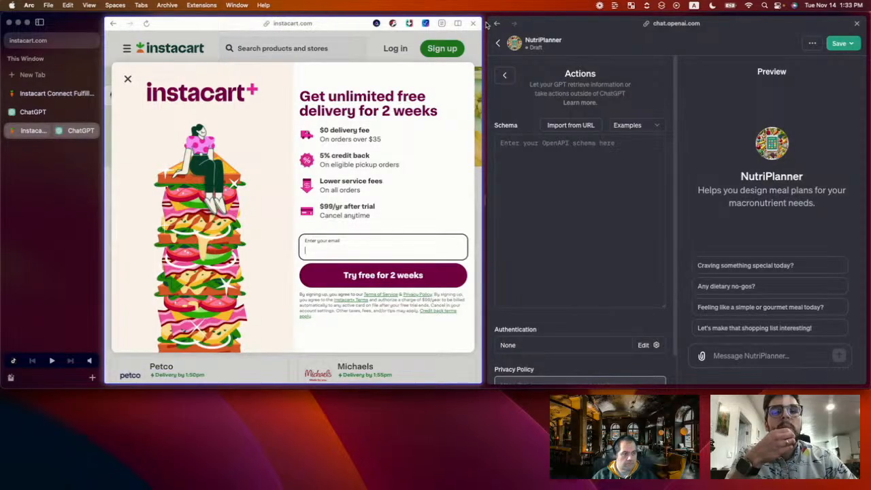
Examine the Instacart Connect Fulfillment API documentation, including its Instacart API, prerequisites and usage guide sections
left_click(50, 95)
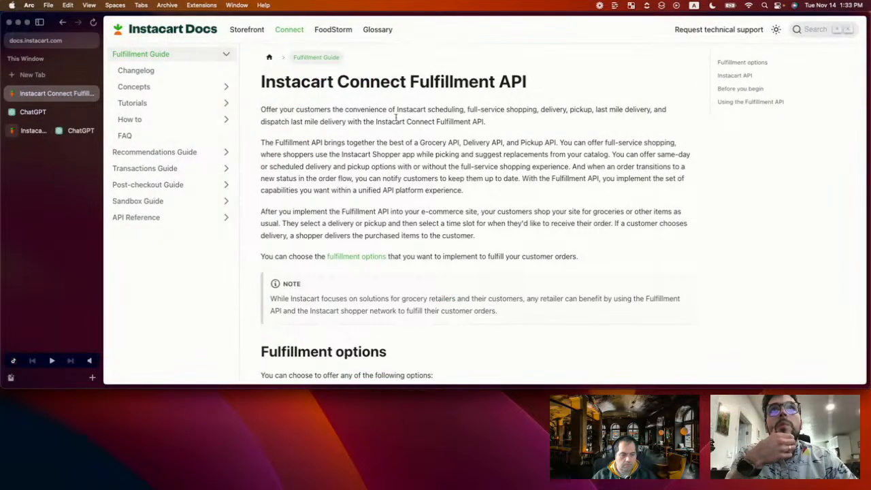
scroll(355, 179, "down", 2)
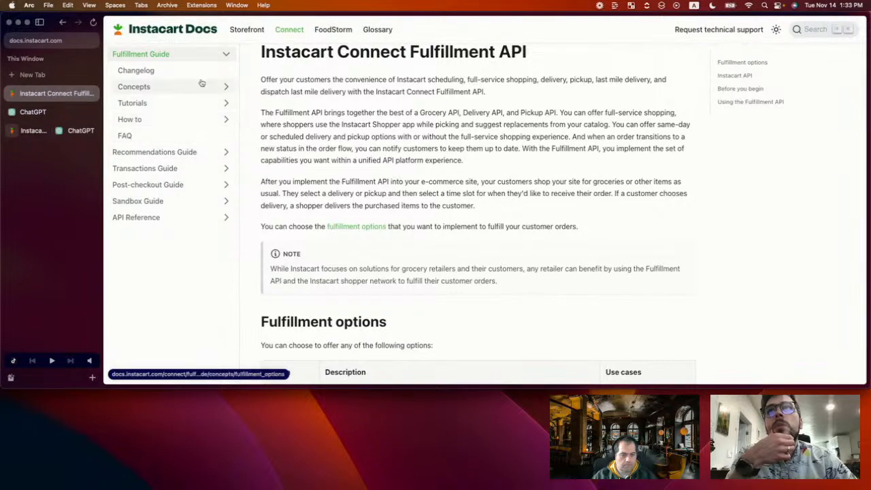
left_click(741, 76)
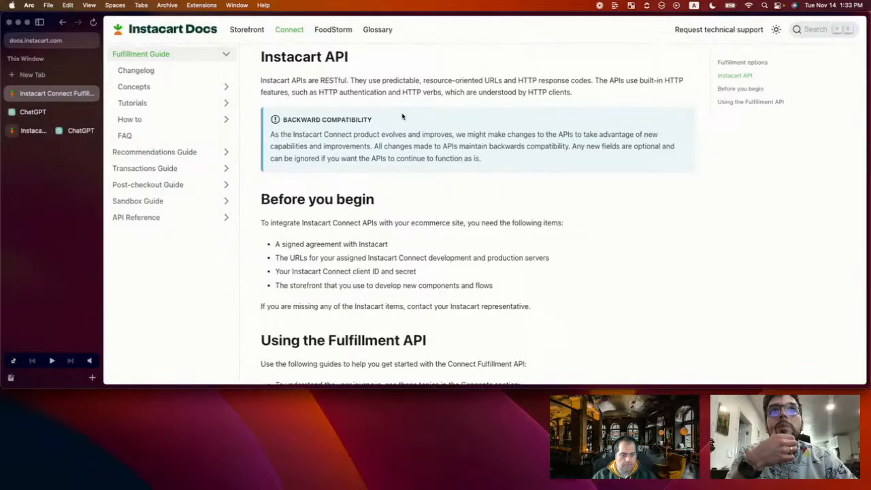
scroll(406, 219, "down", 5)
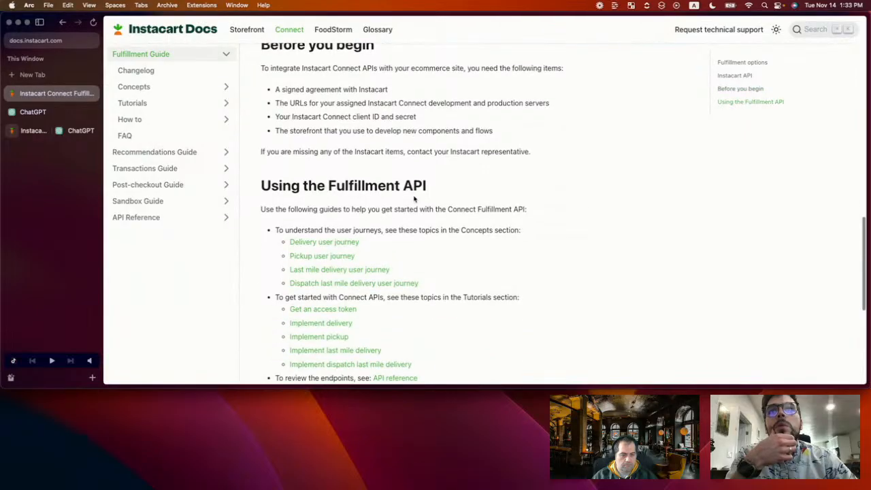
scroll(414, 198, "down", 3)
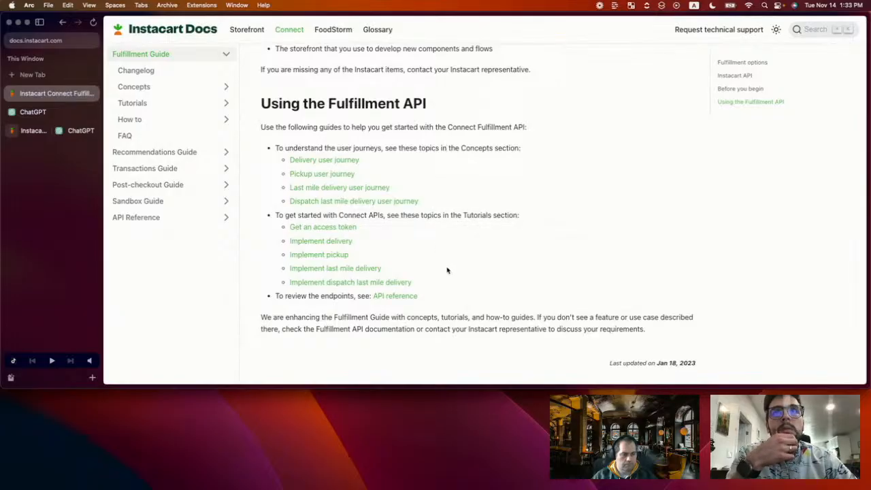
scroll(447, 270, "down", 5)
scroll(451, 299, "up", 3)
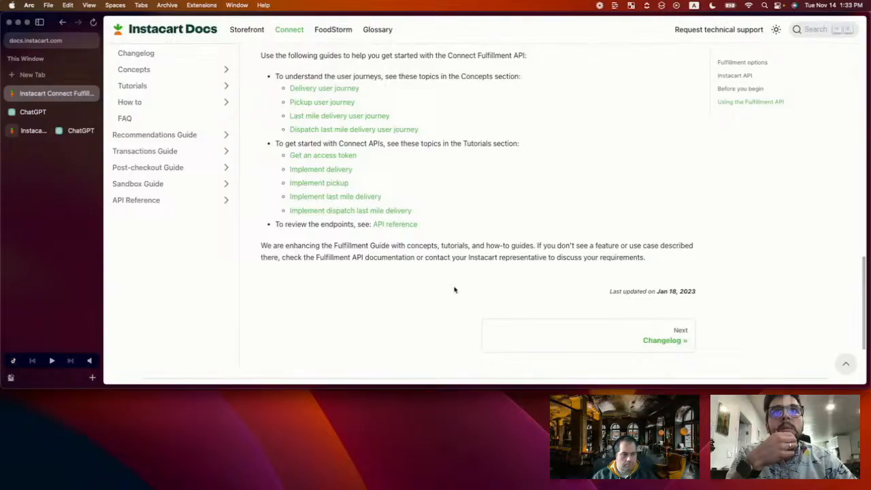
Open the API reference and review its Localization, Authentication and Fulfillment API endpoints pages, particularly the stores endpoint
left_click(398, 224)
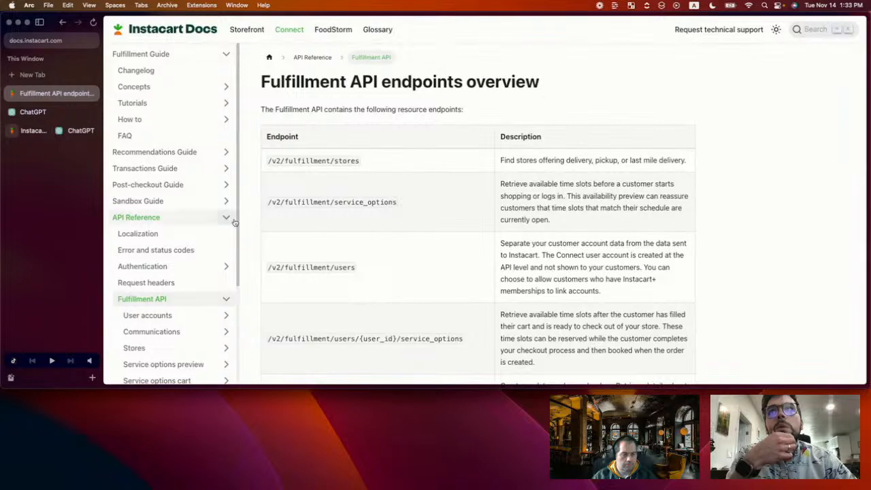
left_click(163, 236)
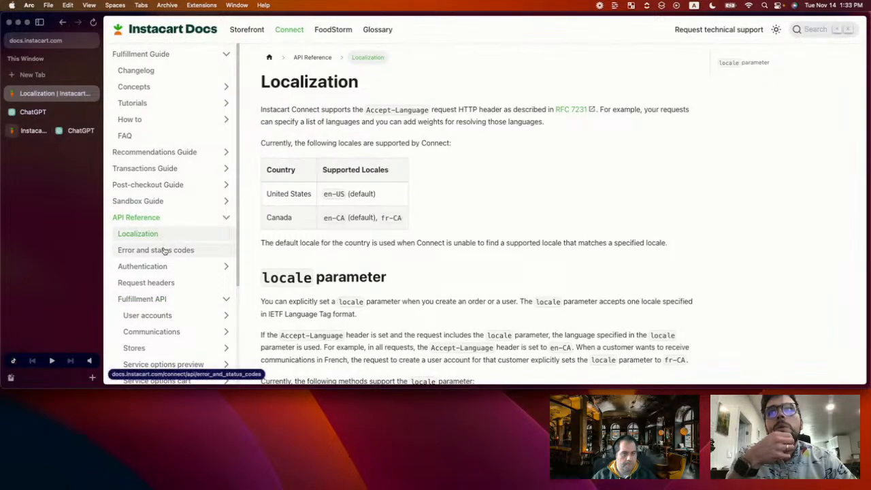
left_click(162, 268)
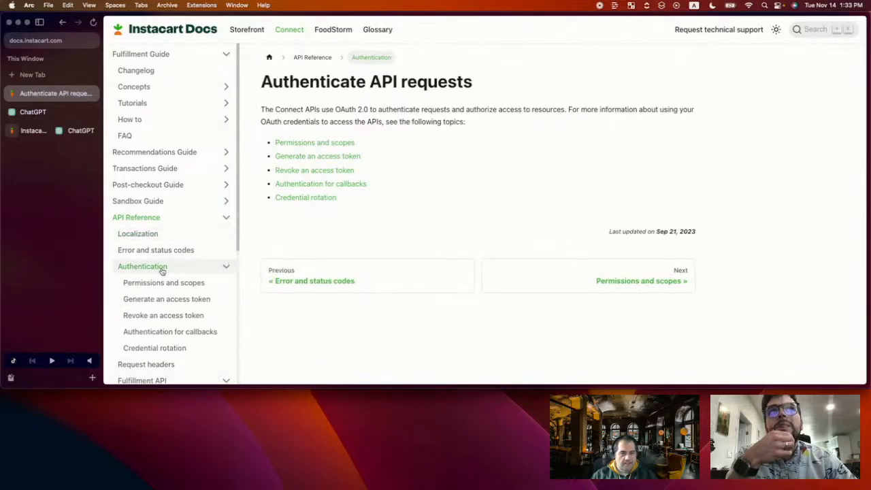
left_click(164, 235)
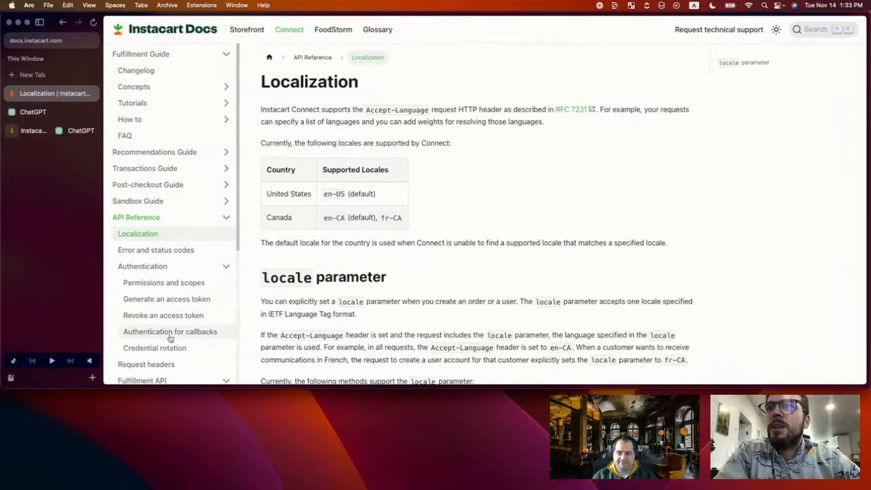
scroll(168, 299, "down", 2)
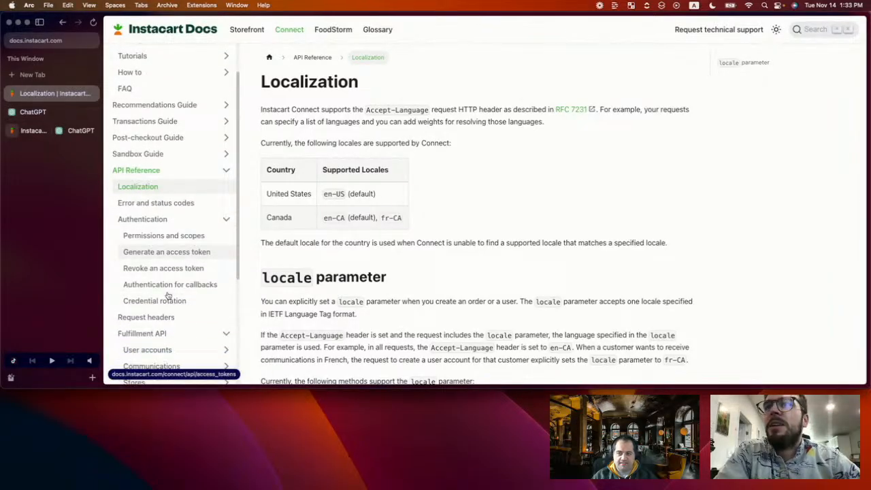
left_click(159, 336)
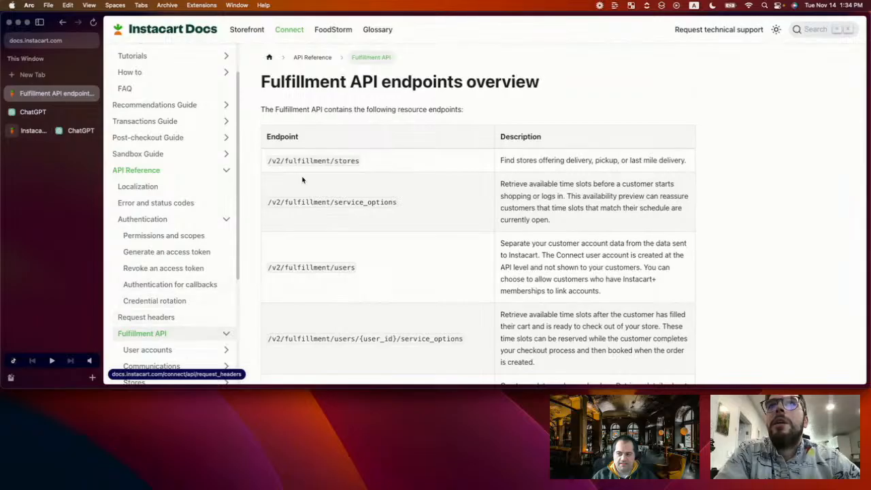
left_click_drag(268, 160, 361, 162)
left_click(355, 120)
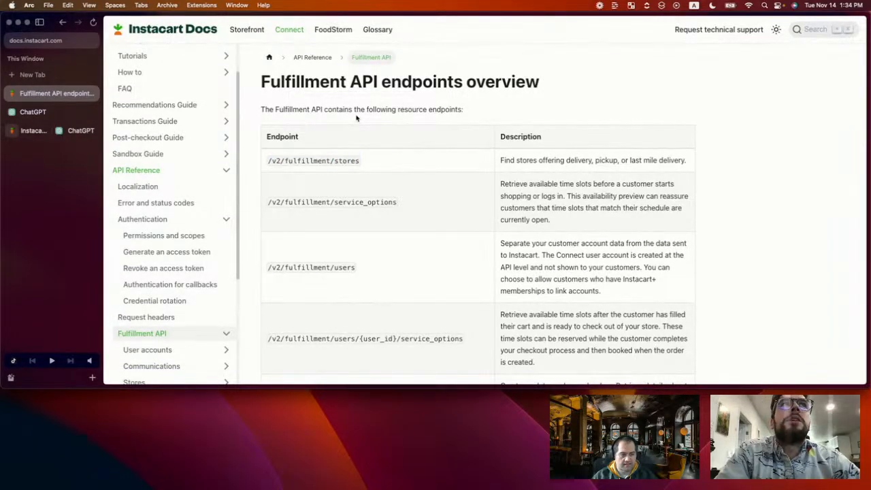
Switch the Instacart docs to the dark theme and examine the API Reference overview for request URL structure, example languages and data formats
left_click(776, 31)
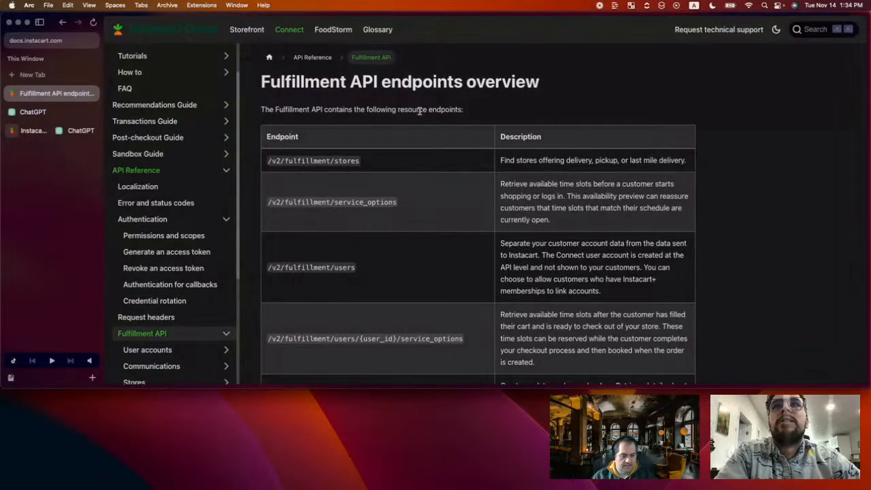
left_click(312, 57)
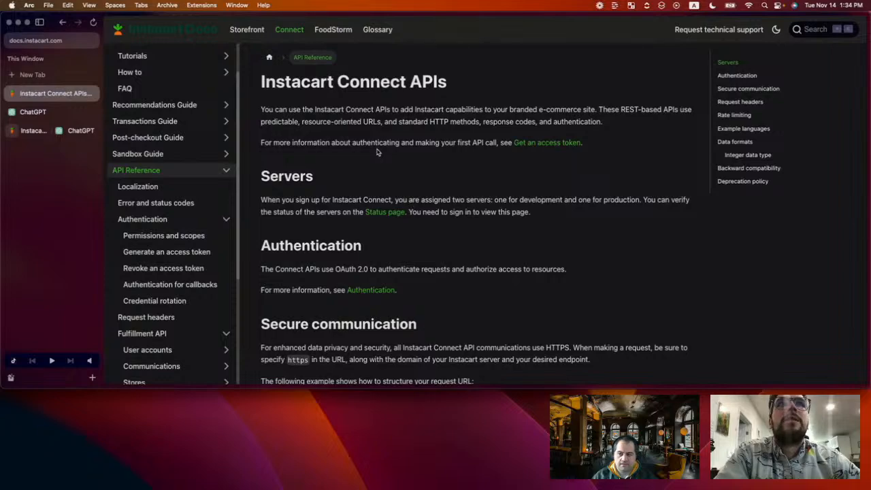
scroll(397, 184, "down", 3)
scroll(399, 185, "down", 3)
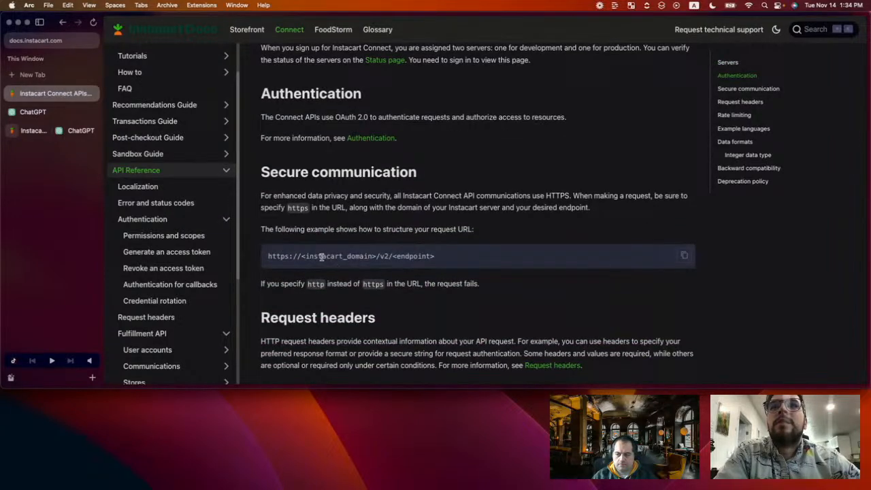
scroll(321, 252, "down", 2)
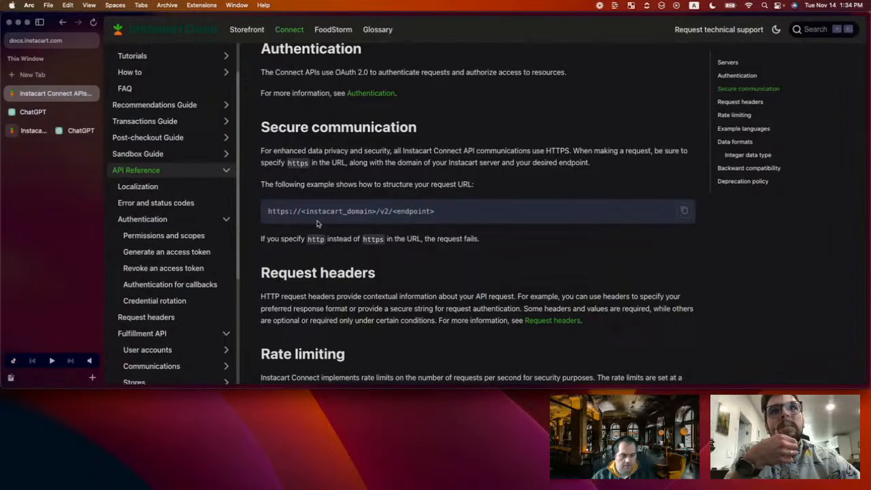
scroll(316, 223, "down", 2)
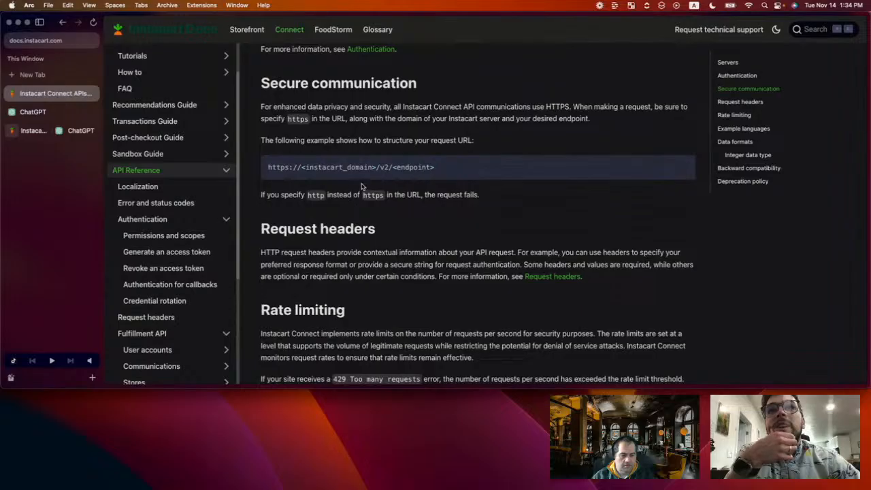
scroll(428, 219, "down", 10)
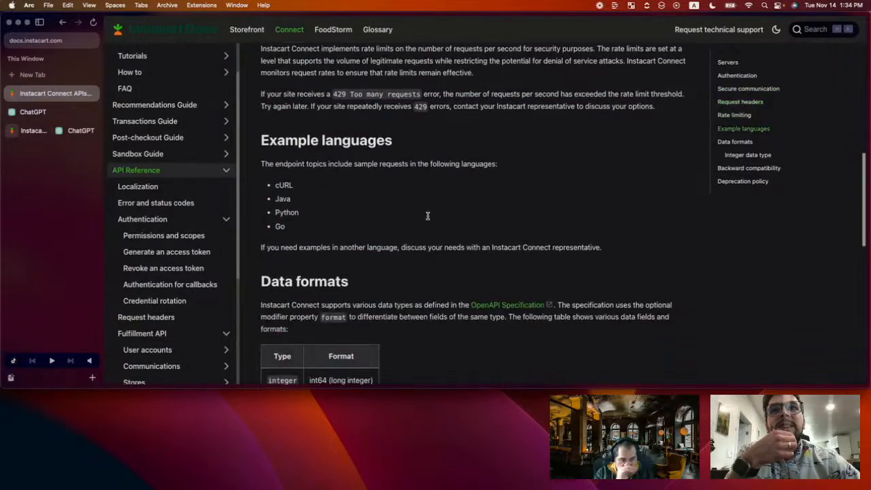
scroll(428, 218, "down", 10)
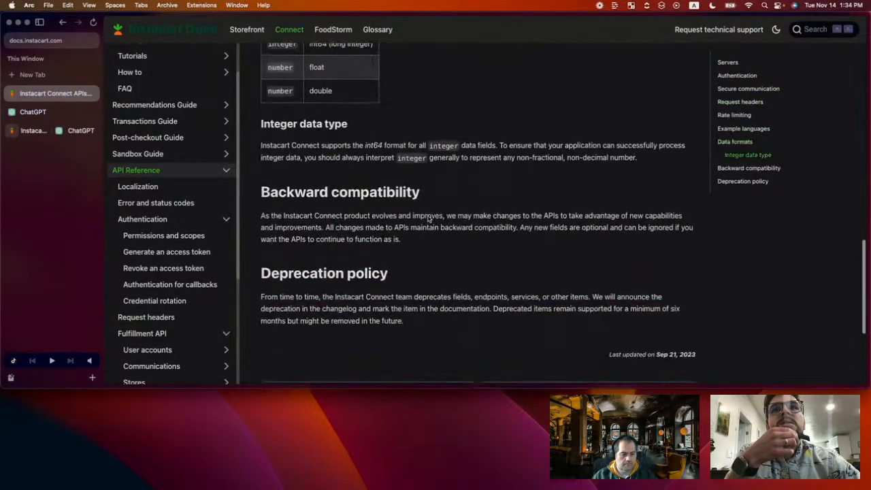
scroll(428, 217, "up", 10)
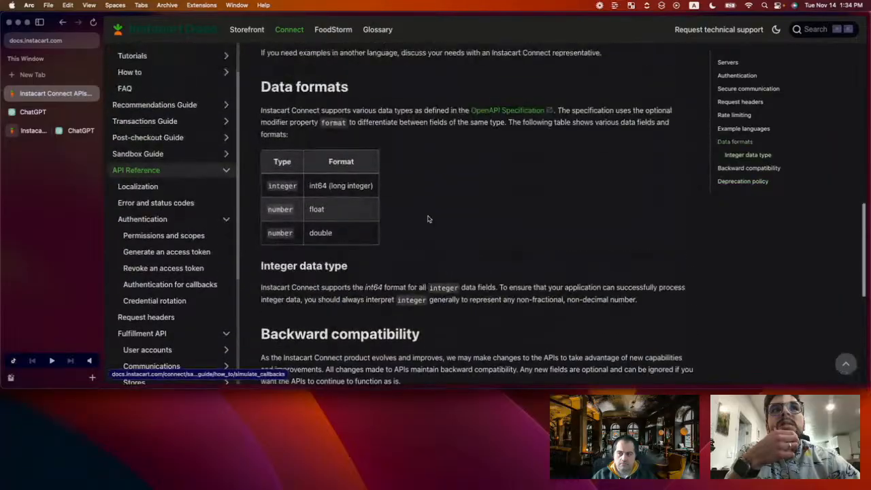
scroll(427, 219, "up", 4)
scroll(428, 217, "down", 4)
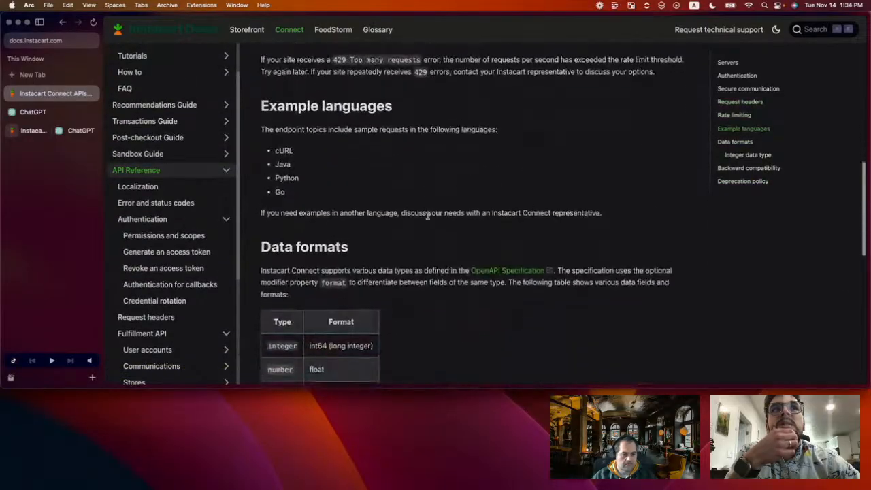
Review the API Reference overview's rate limiting, request headers, secure communication, authentication and servers sections, focusing on the domain part of the example request URL
scroll(427, 216, "up", 3)
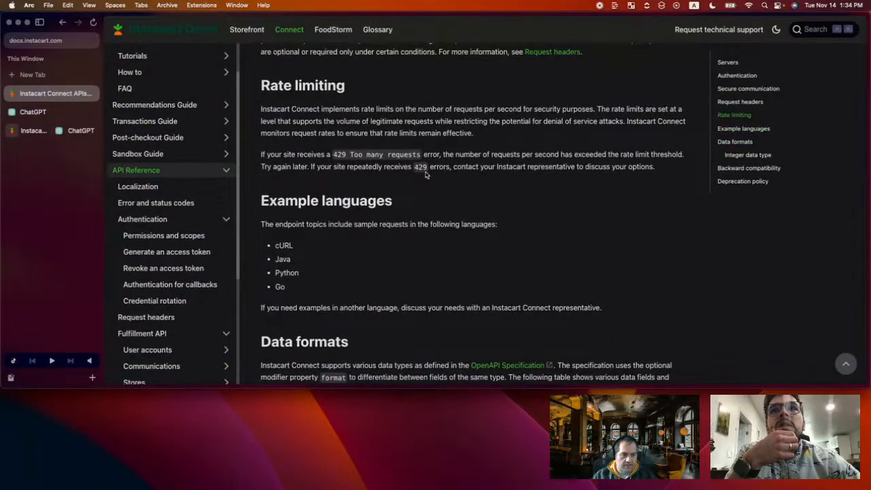
scroll(412, 189, "up", 2)
scroll(451, 206, "up", 3)
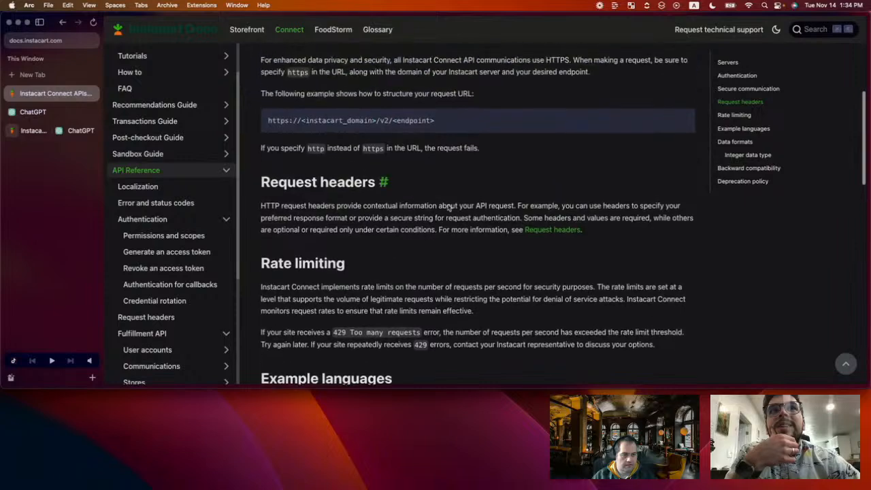
scroll(381, 182, "up", 3)
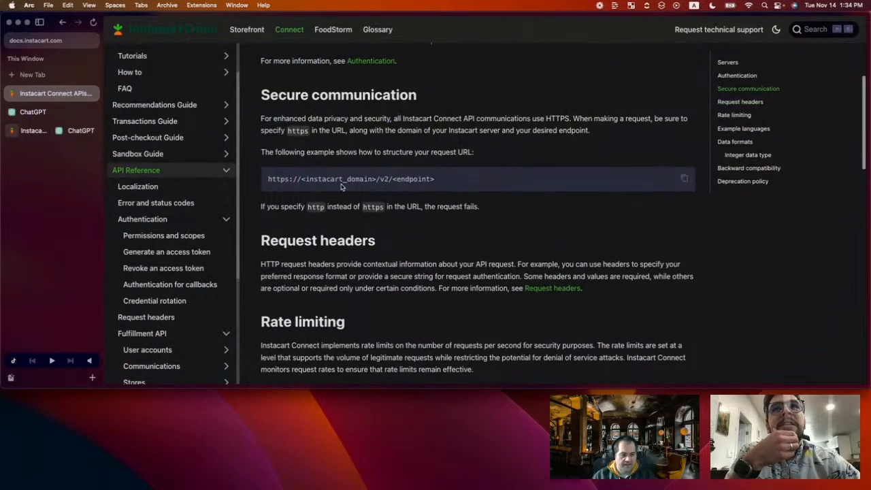
left_click_drag(301, 210, 375, 213)
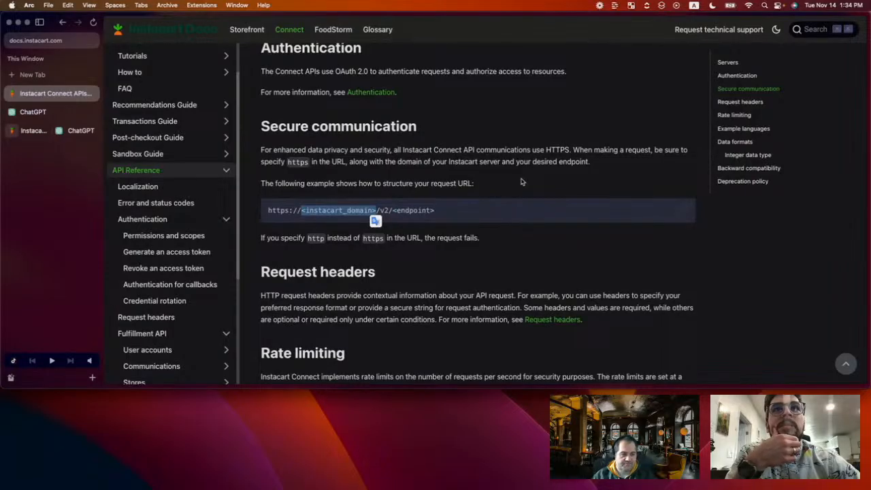
scroll(425, 133, "up", 4)
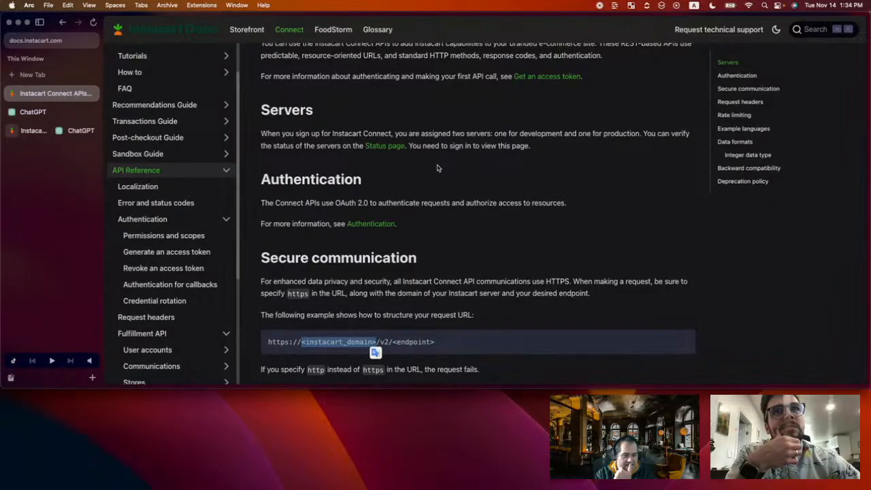
scroll(437, 168, "up", 3)
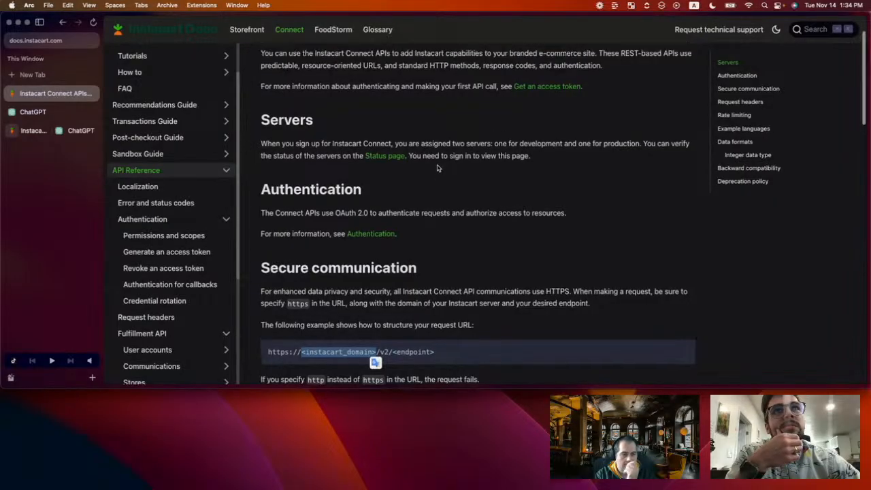
scroll(437, 168, "down", 3)
scroll(437, 168, "down", 3)
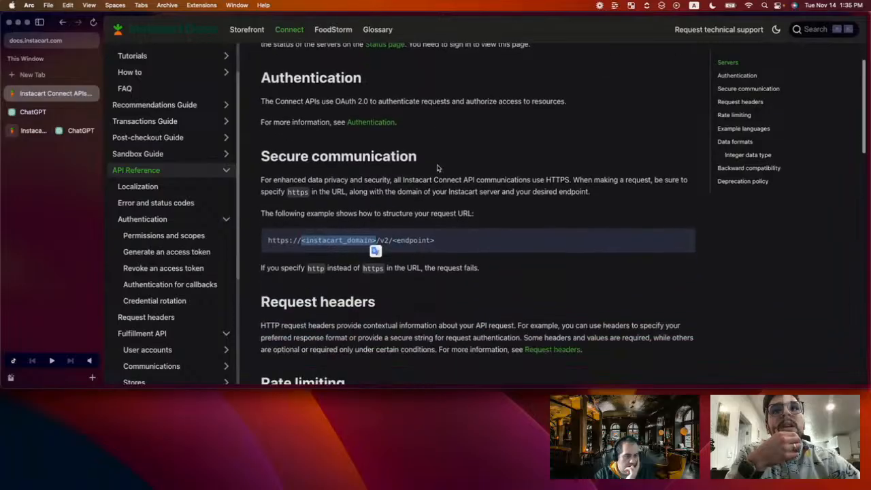
left_click(347, 238)
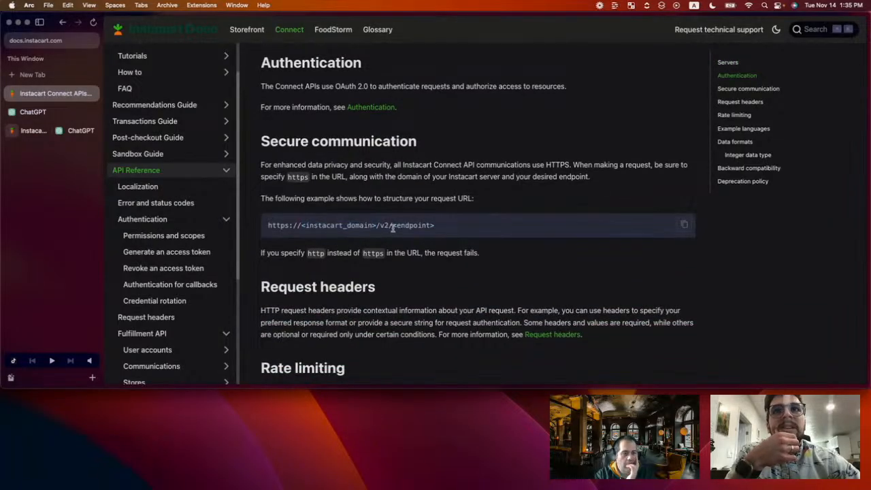
left_click_drag(389, 225, 268, 226)
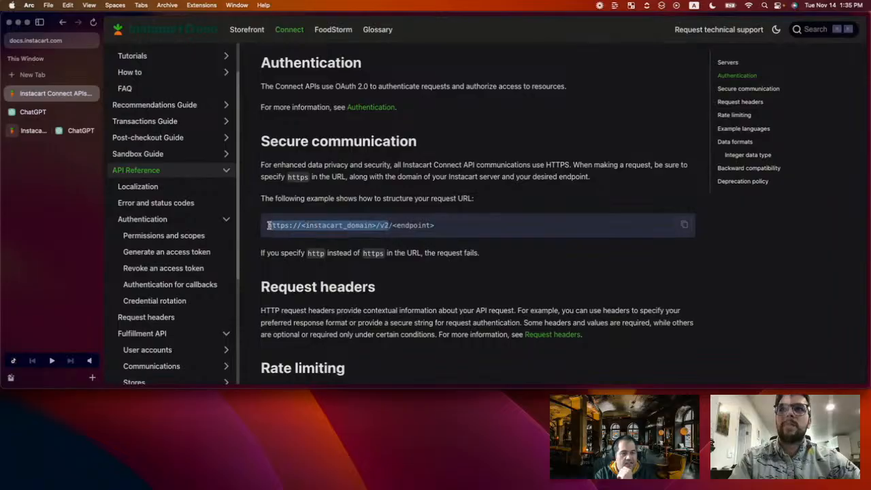
key("super+t")
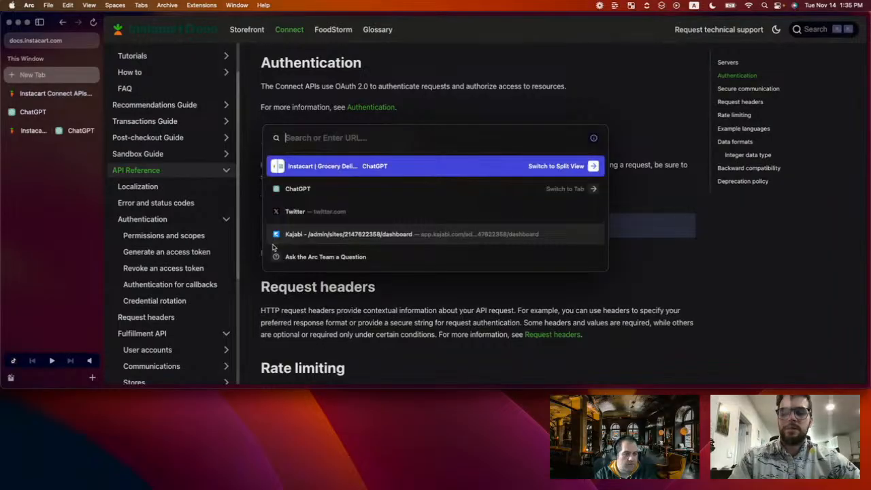
key("super+v")
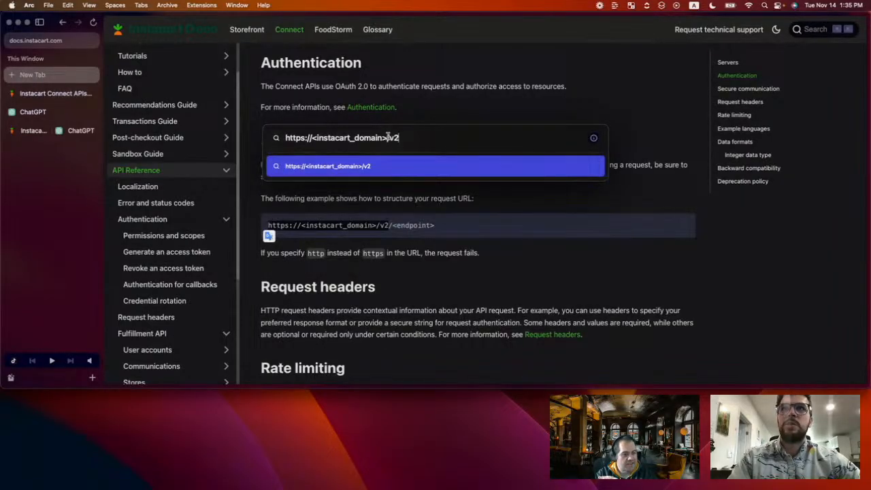
left_click_drag(310, 137, 387, 137)
key("BackSpace")
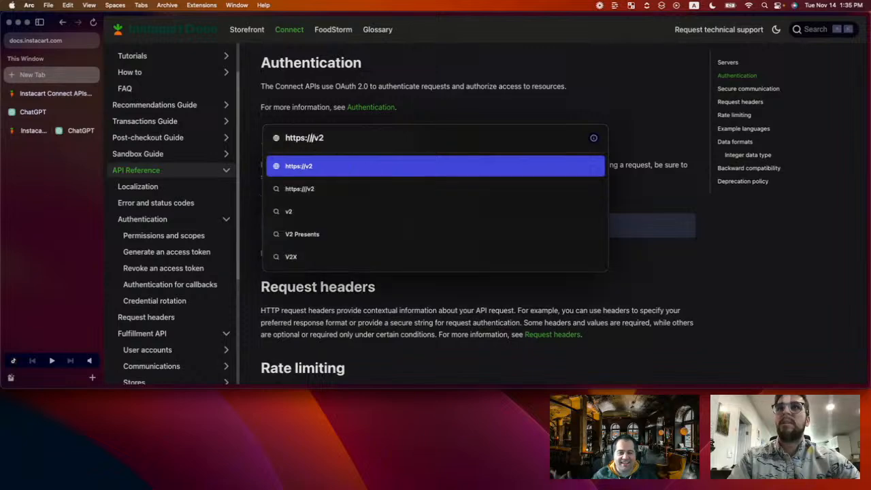
type("api.in")
type("stacart.")
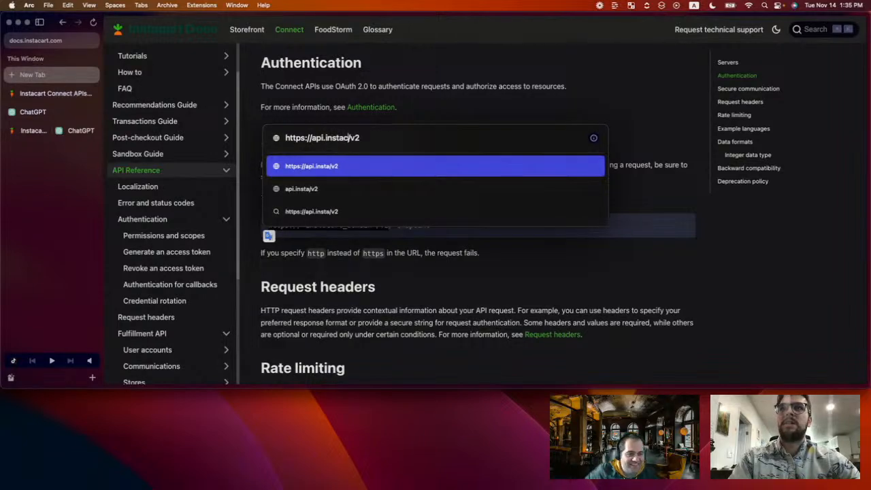
type("com")
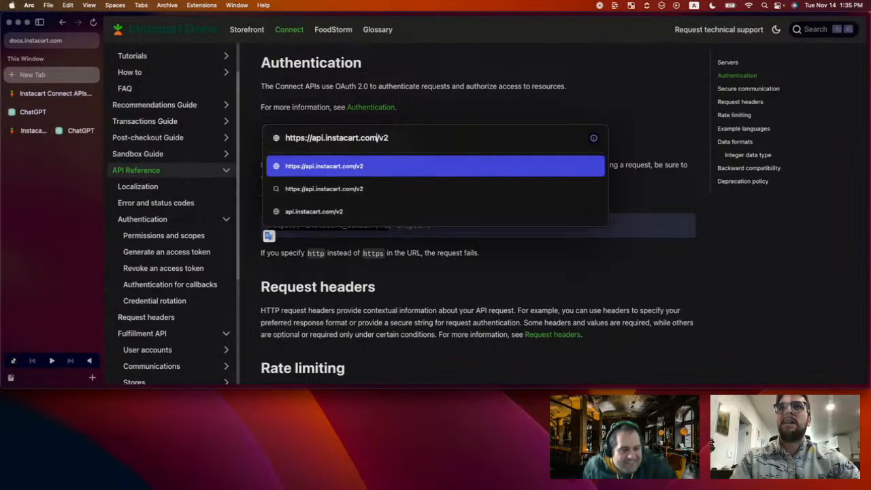
key("Return")
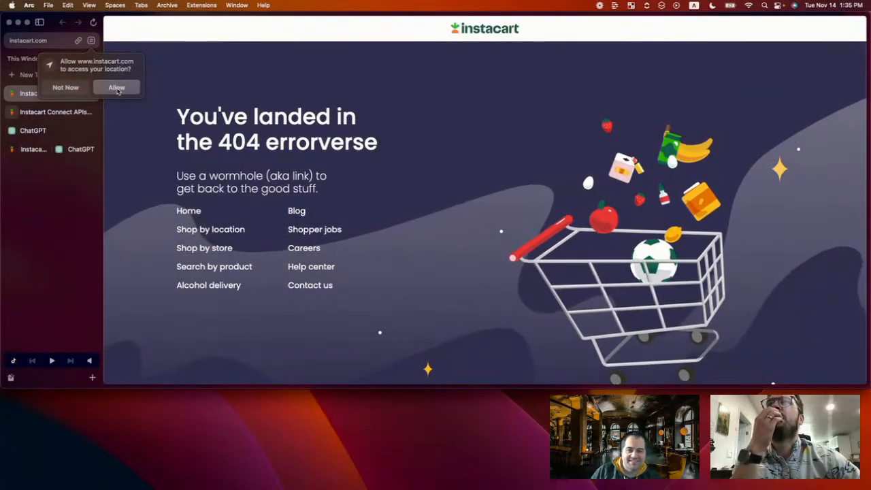
left_click(76, 89)
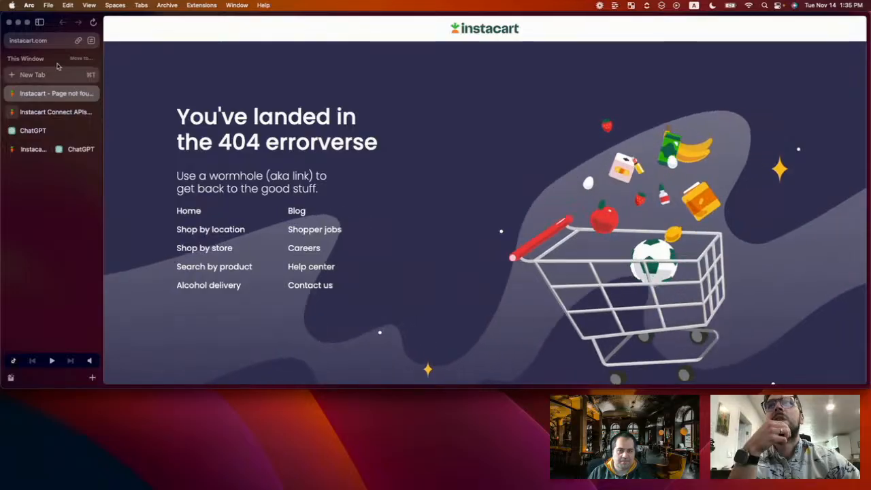
Inspect the full address of the loaded Instacart page and return to the Instacart Connect API docs
left_click(38, 41)
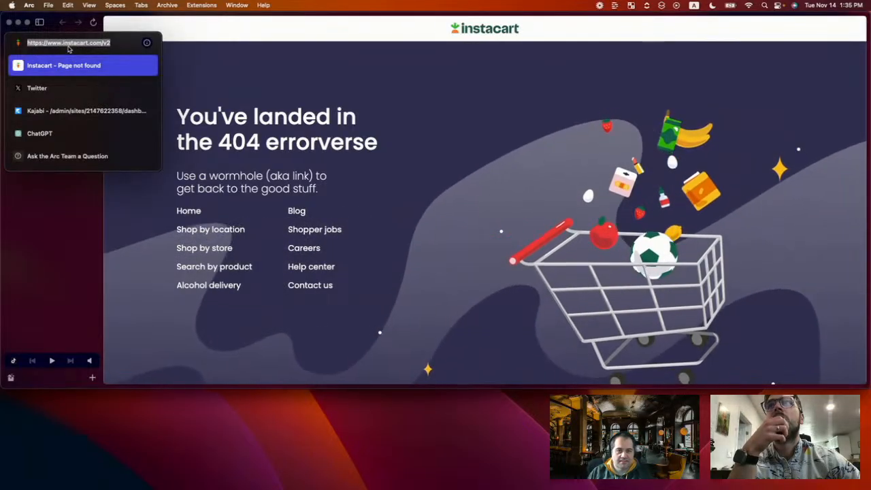
left_click(119, 43)
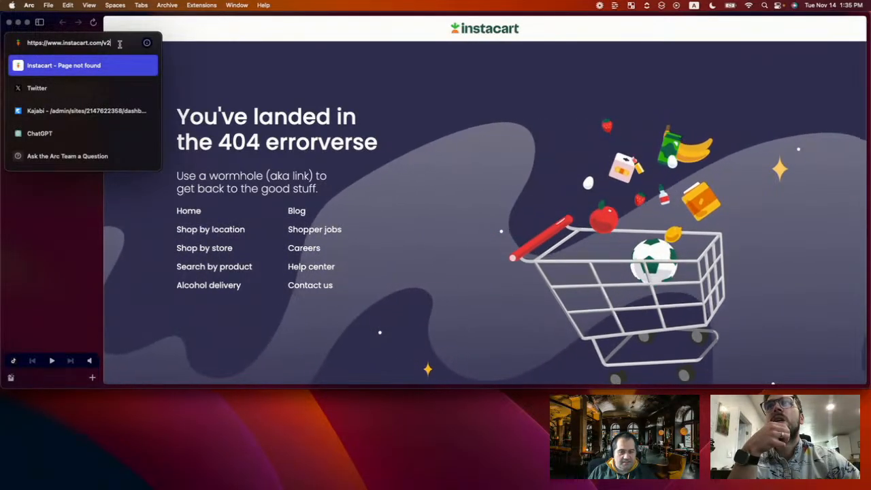
key("Escape")
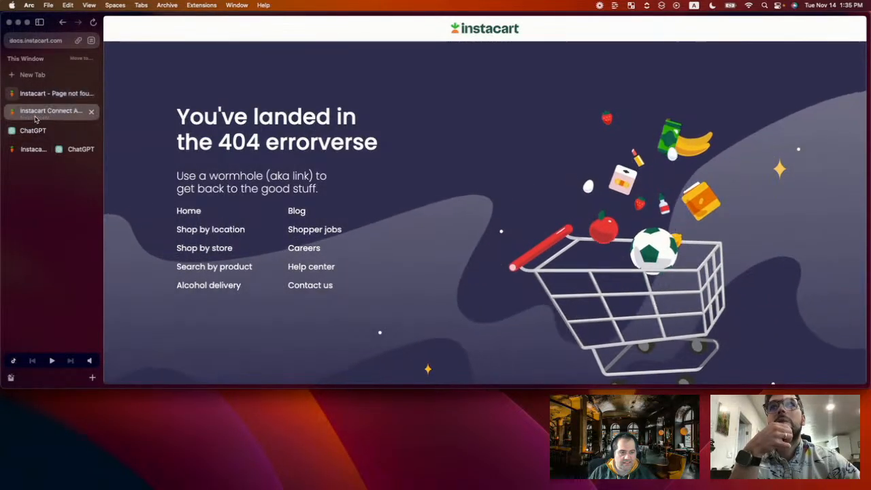
left_click(54, 111)
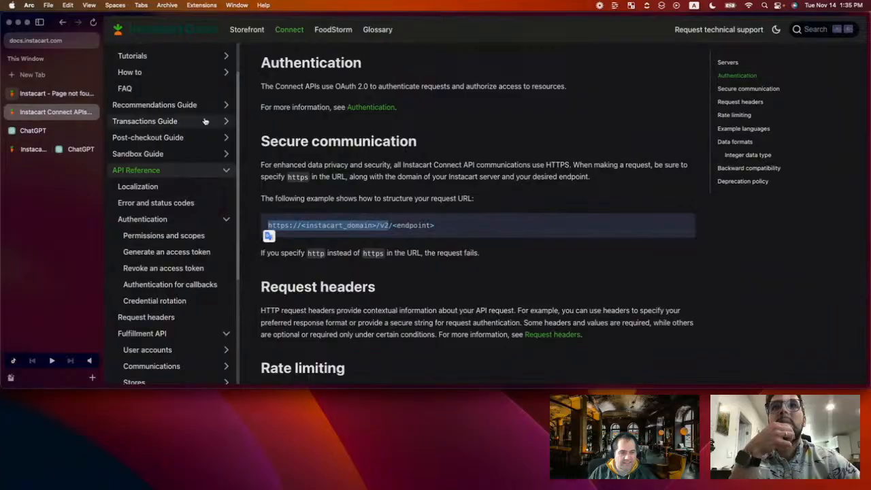
Return to the NutriPlanner split view and look at the Actions schema options for importing from a URL and for example schemas
left_click(47, 149)
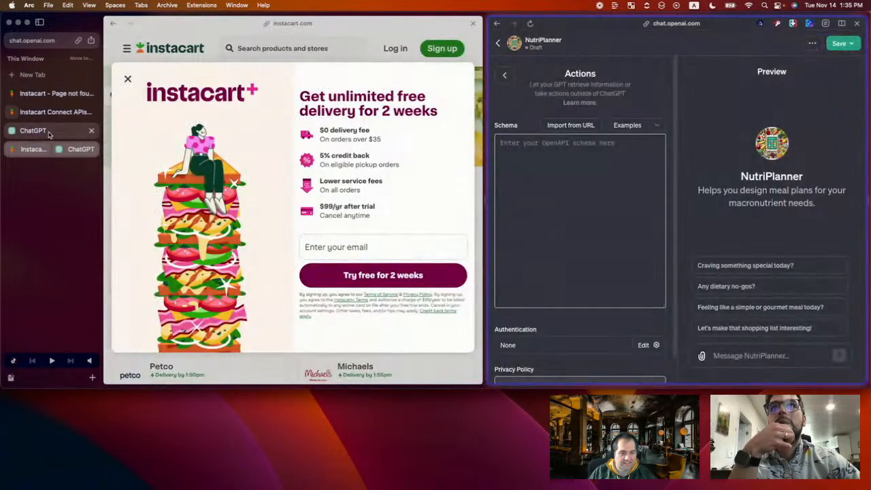
left_click(586, 125)
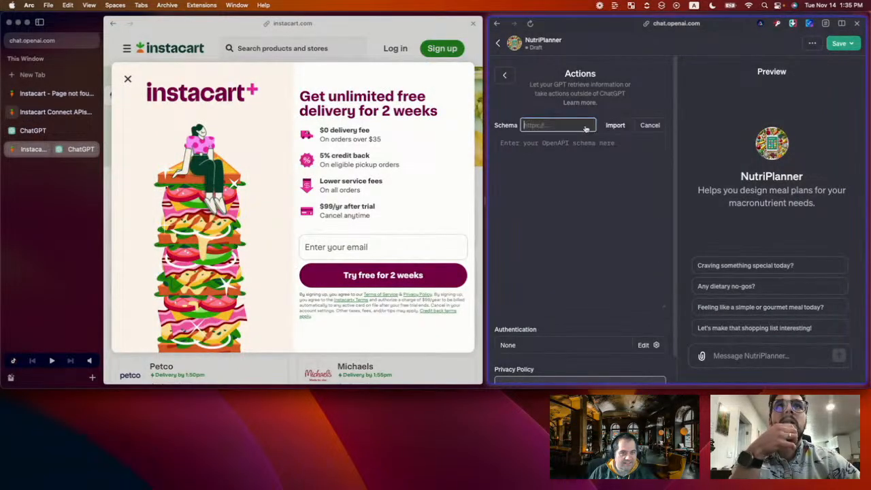
left_click(644, 126)
left_click(632, 127)
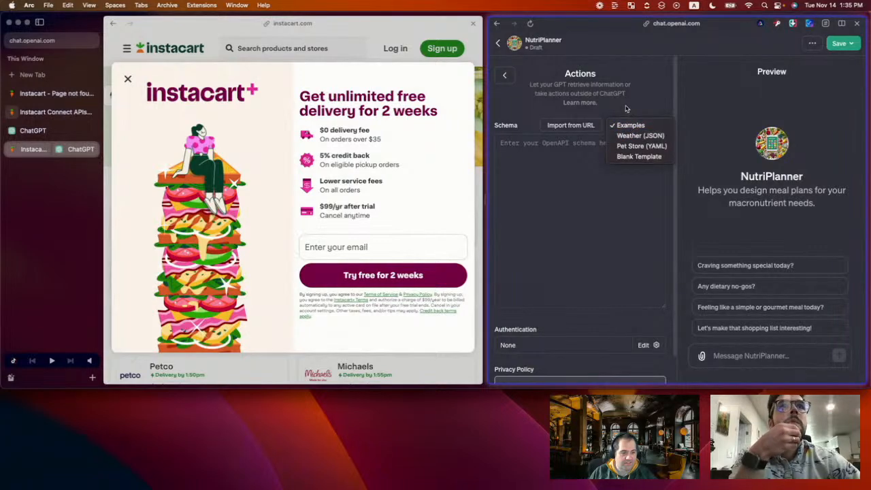
Search the web for "instacart swagger doc" in a new tab and open the Instacart Connect - The Instacart APIs page
left_click(625, 109)
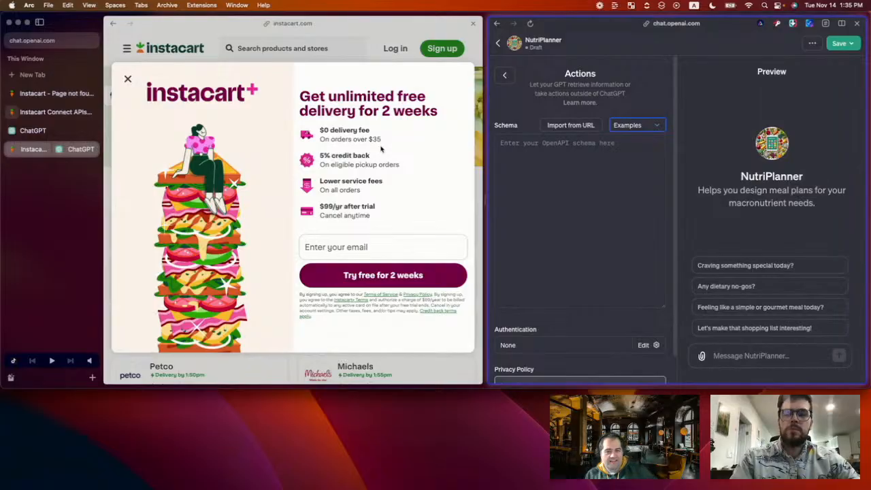
key("super+t")
type("instacart")
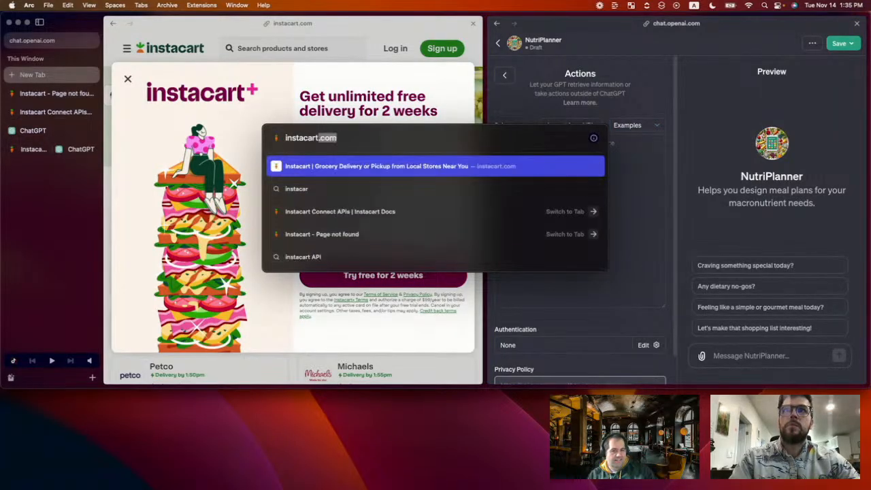
type(" swagger doc")
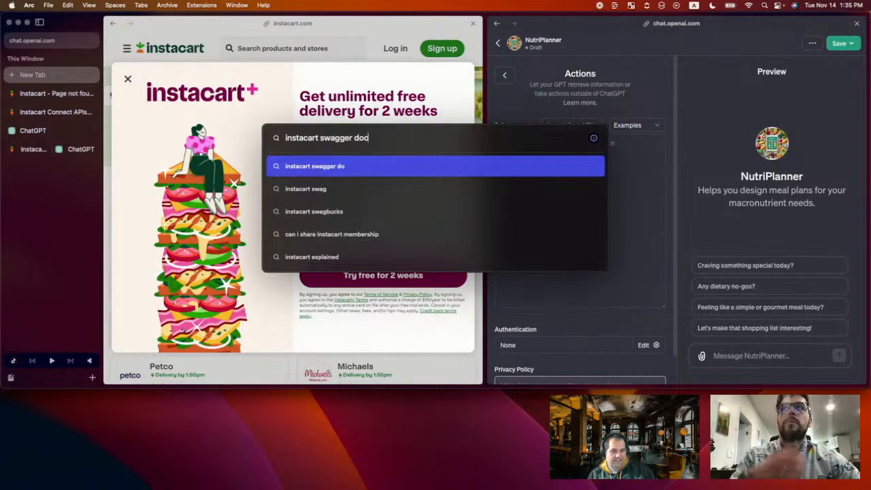
key("Return")
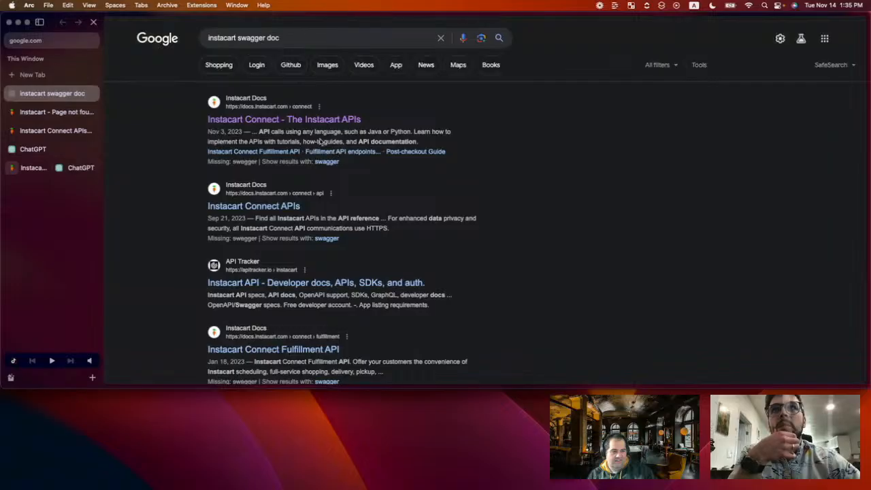
mouse_move(301, 120)
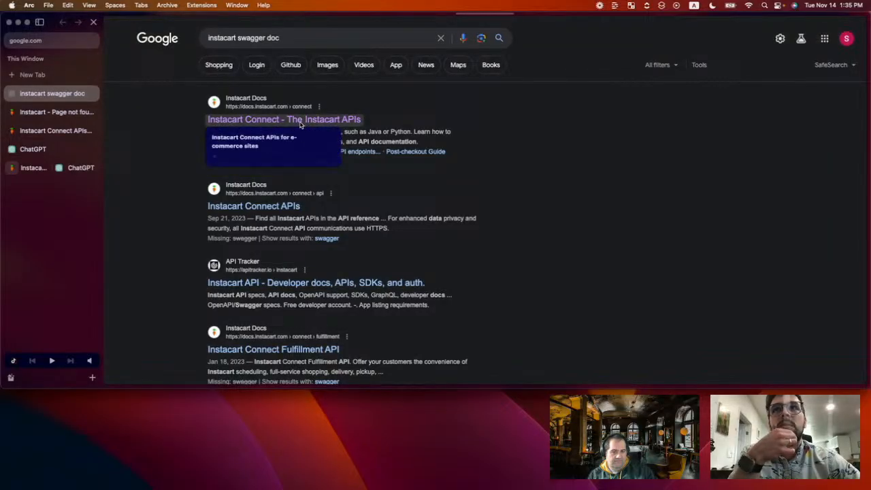
left_click(301, 126)
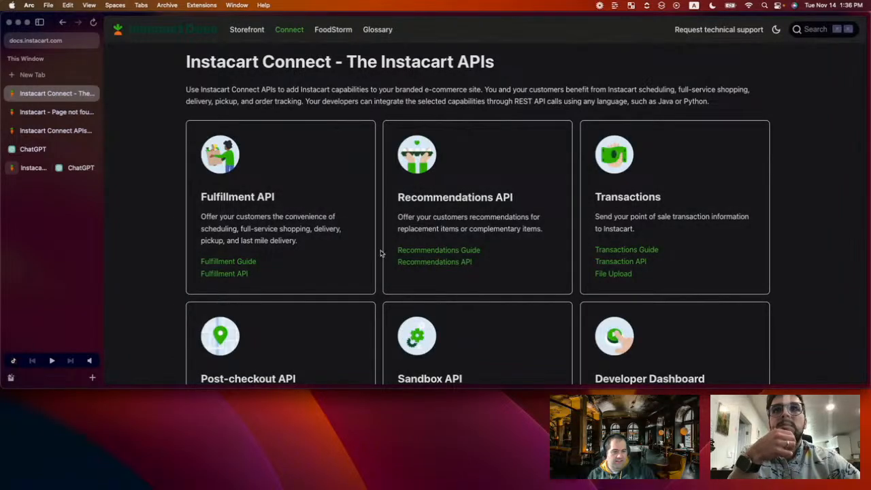
Look over the Instacart Connect API categories and open the Fulfillment API reference
scroll(380, 253, "down", 3)
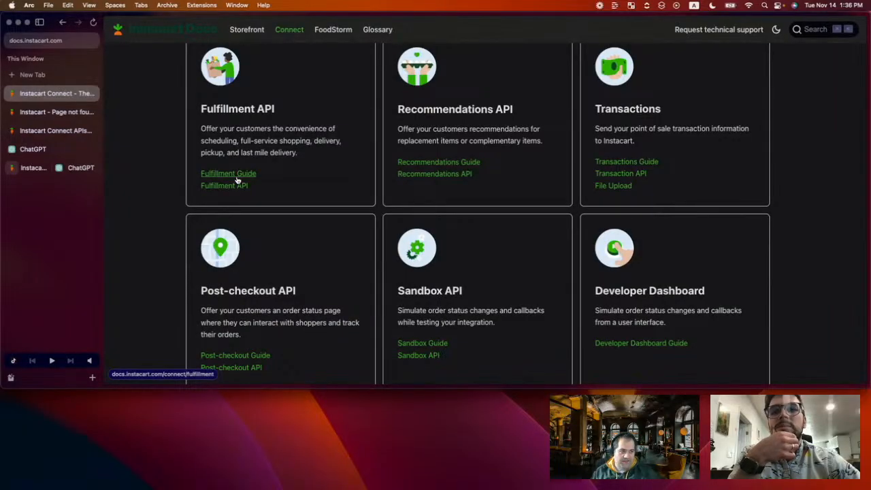
scroll(236, 179, "up", 3)
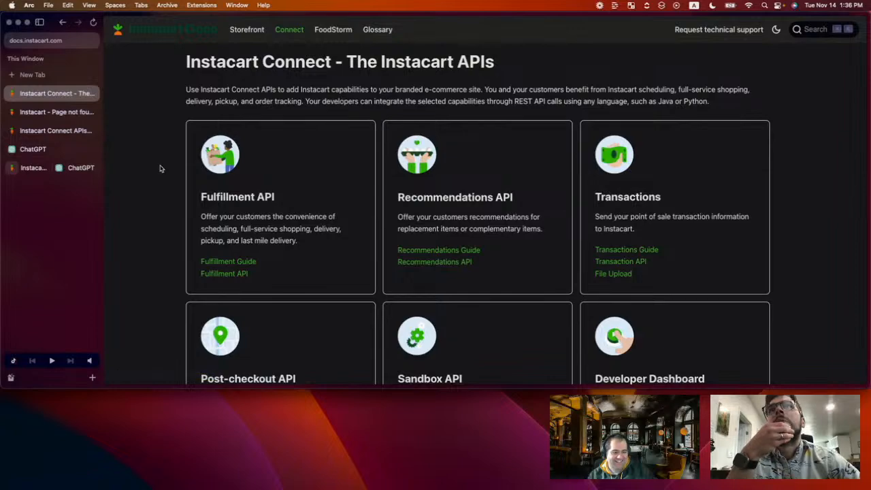
scroll(249, 148, "down", 2)
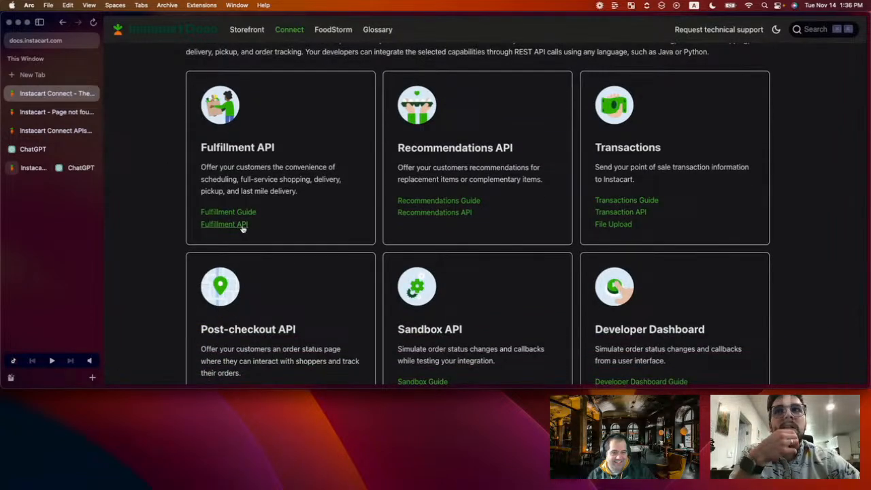
left_click(243, 223)
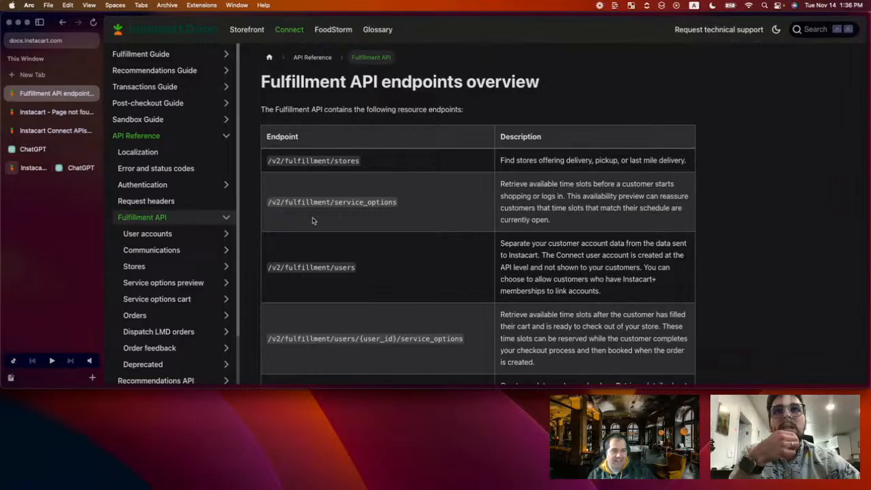
Examine the Fulfillment API endpoints table, its descriptions and the linked workflow resources below it
scroll(412, 296, "down", 1)
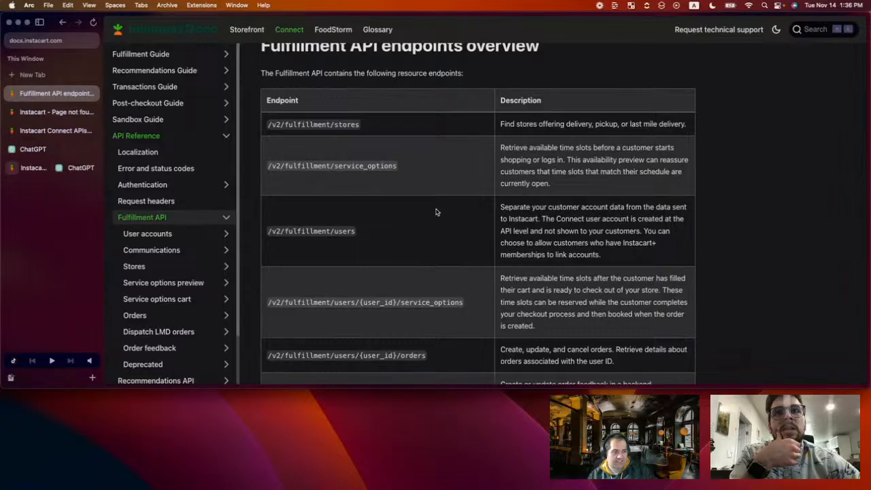
scroll(437, 212, "down", 2)
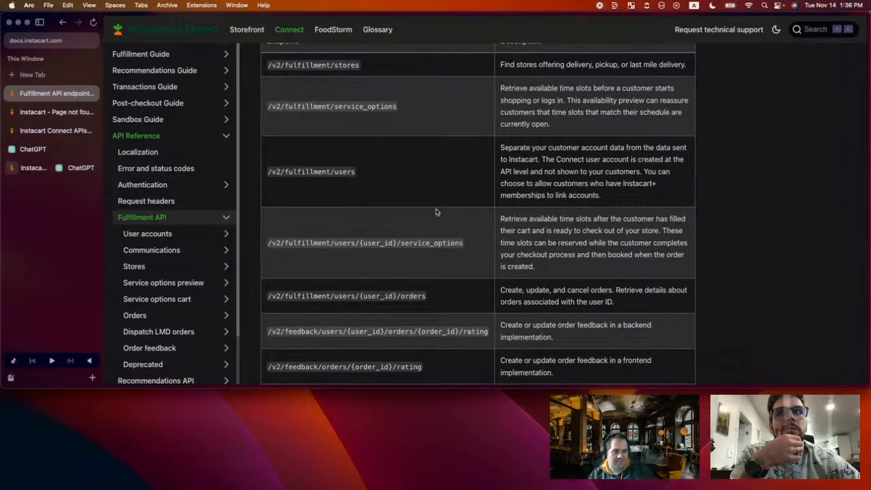
scroll(437, 212, "down", 2)
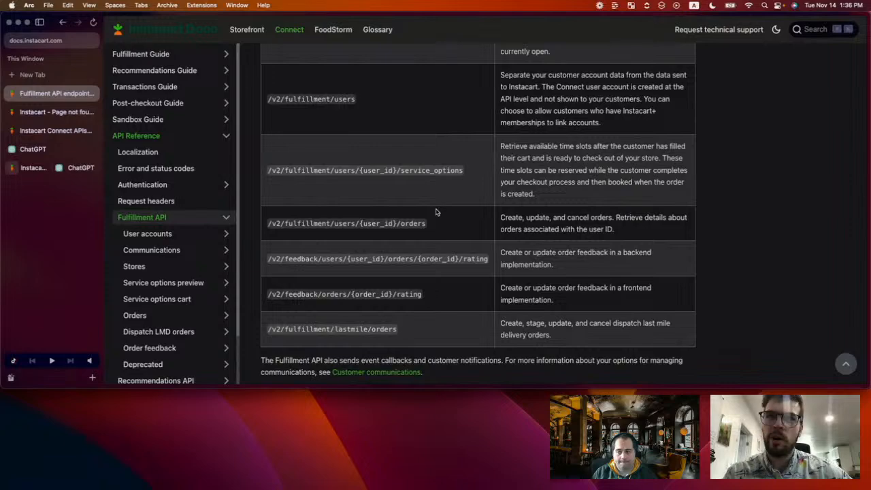
scroll(425, 211, "up", 5)
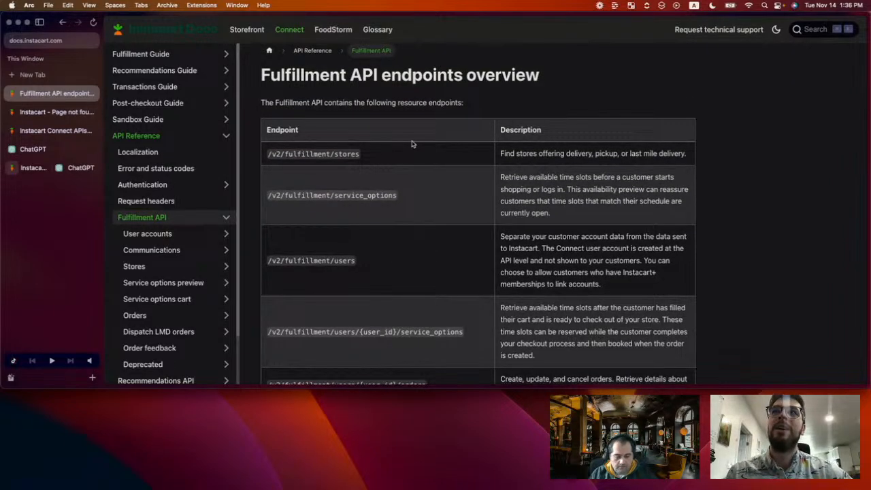
scroll(366, 154, "up", 1)
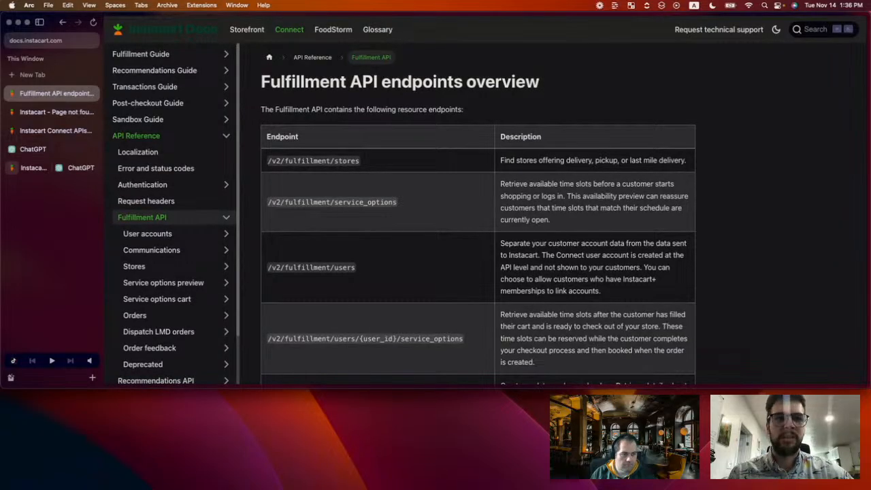
scroll(420, 197, "down", 2)
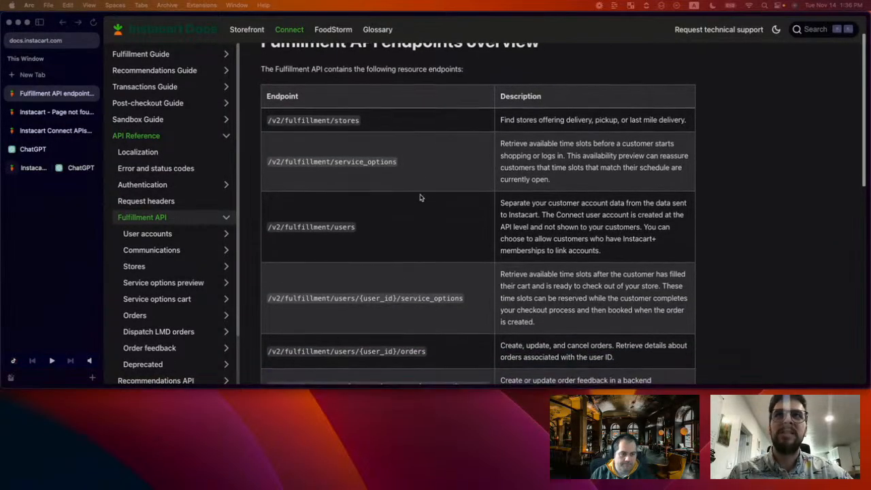
scroll(420, 198, "down", 1)
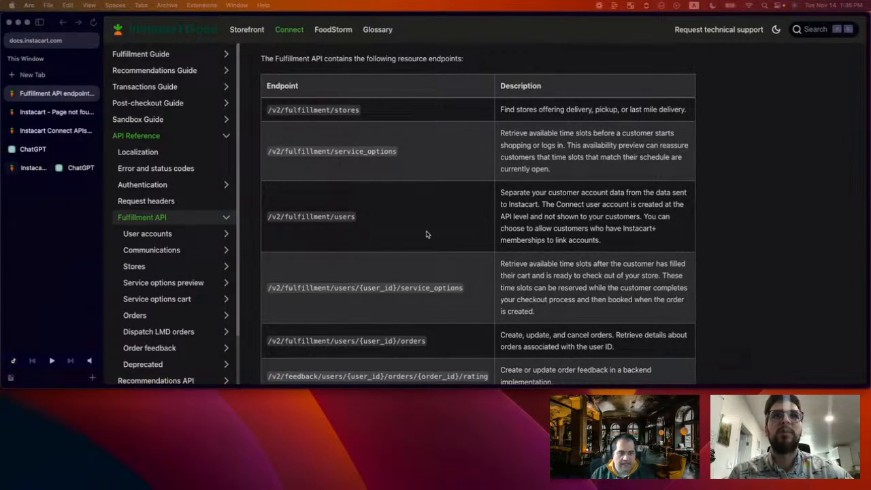
scroll(426, 234, "down", 1)
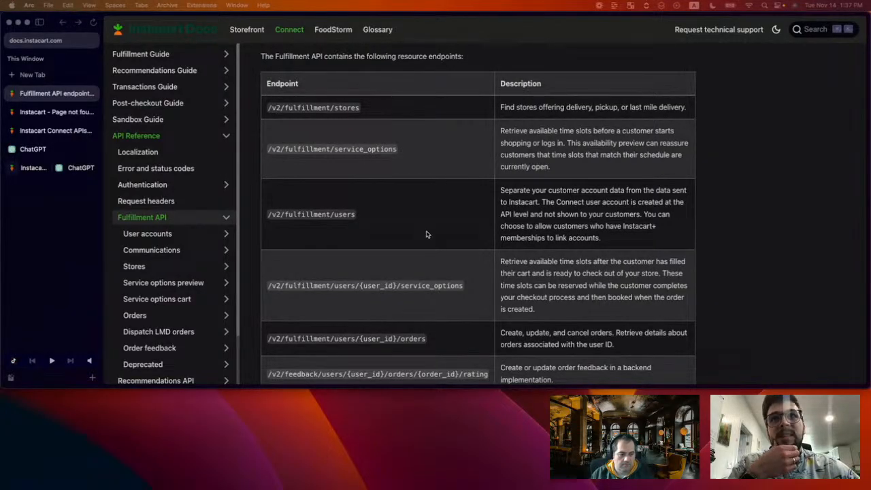
scroll(427, 234, "down", 5)
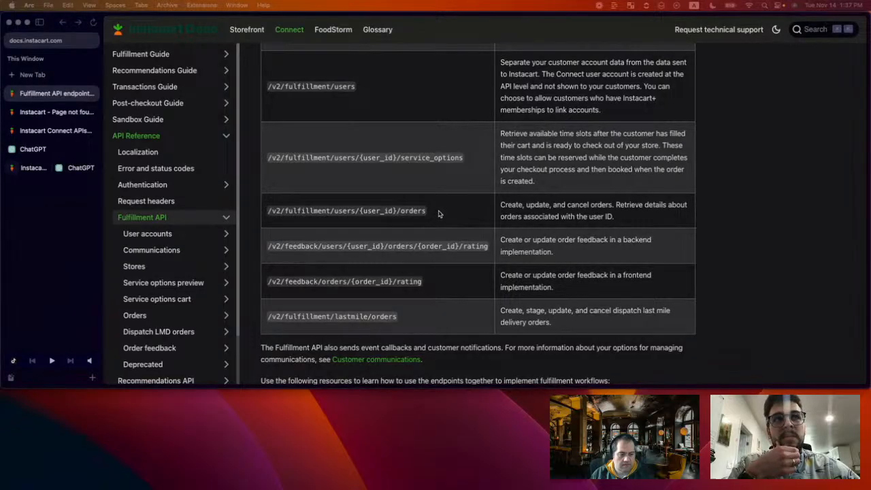
scroll(438, 214, "up", 2)
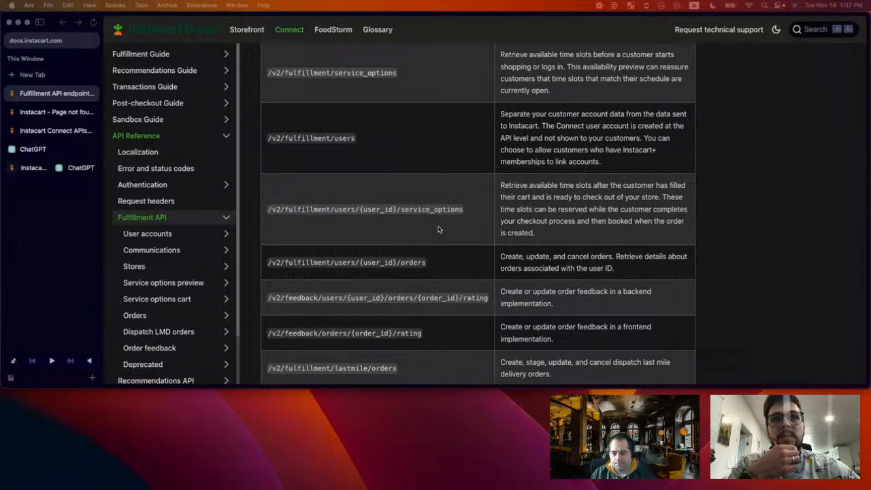
scroll(438, 230, "down", 3)
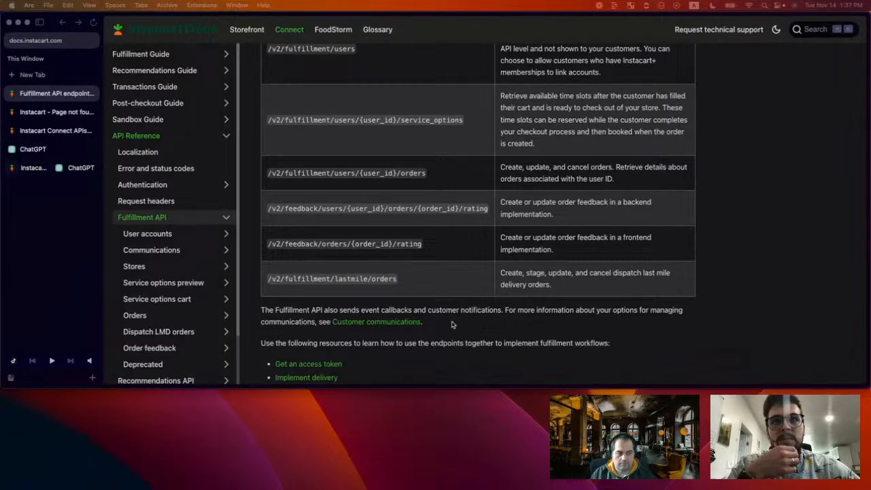
scroll(451, 325, "down", 2)
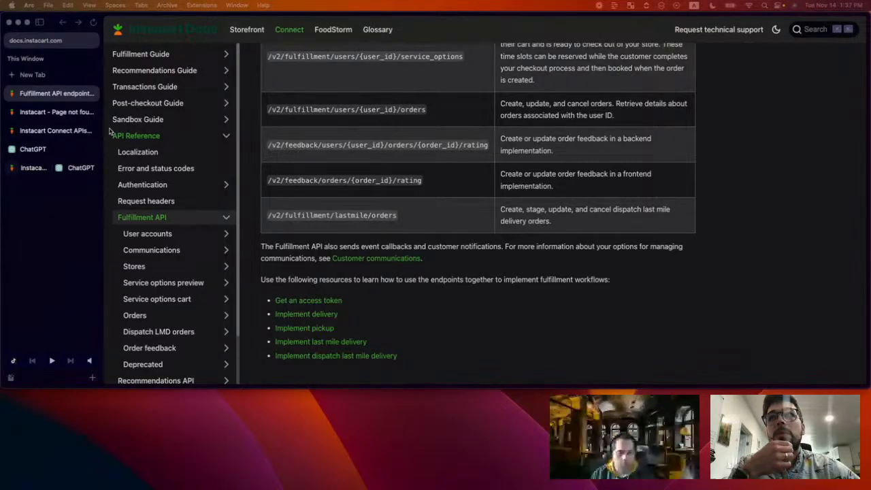
Return to the NutriPlanner action setup and choose OAuth as its authentication type
left_click(56, 168)
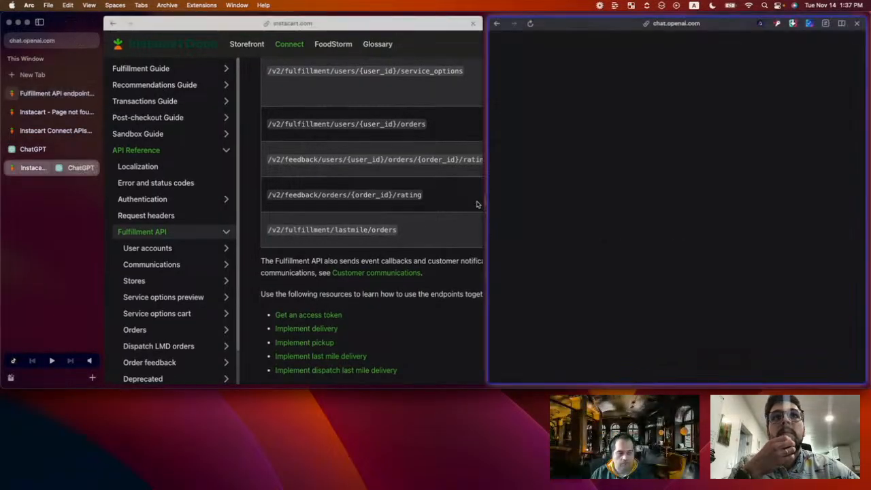
scroll(602, 203, "down", 2)
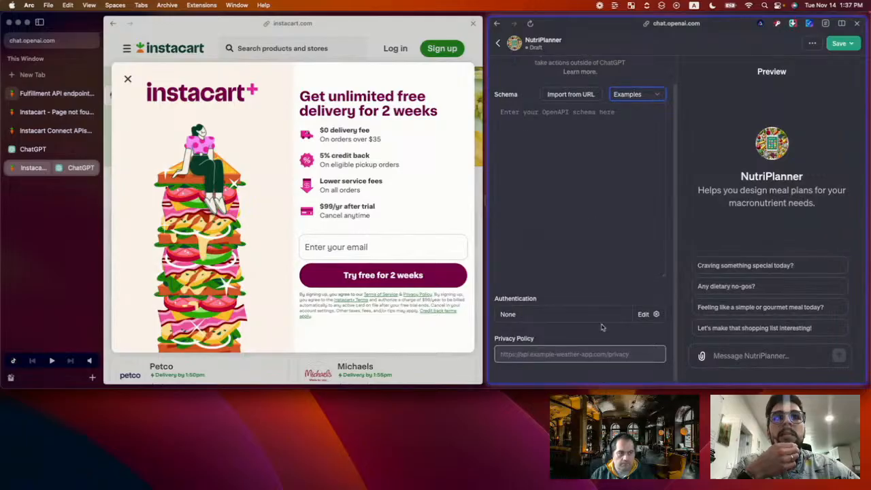
left_click(644, 315)
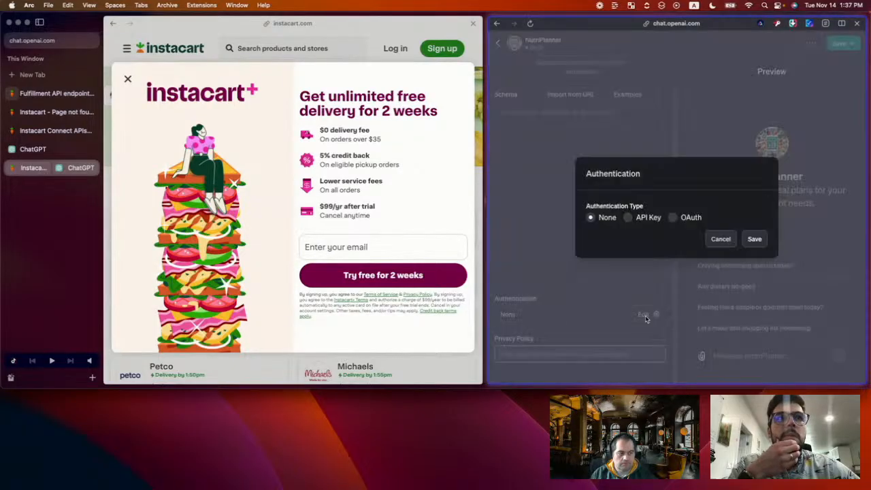
left_click(673, 218)
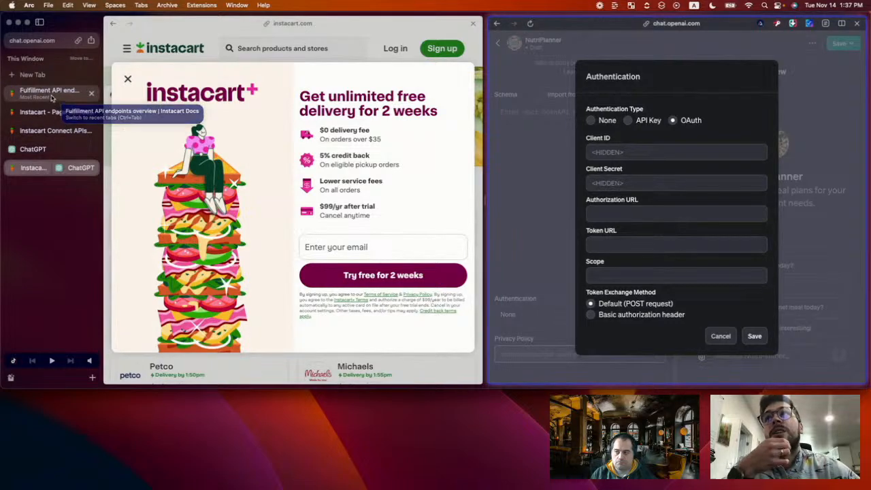
Open the Permissions and scopes page in the Instacart docs' Authentication section and view its scope and grant_type table
left_click(52, 100)
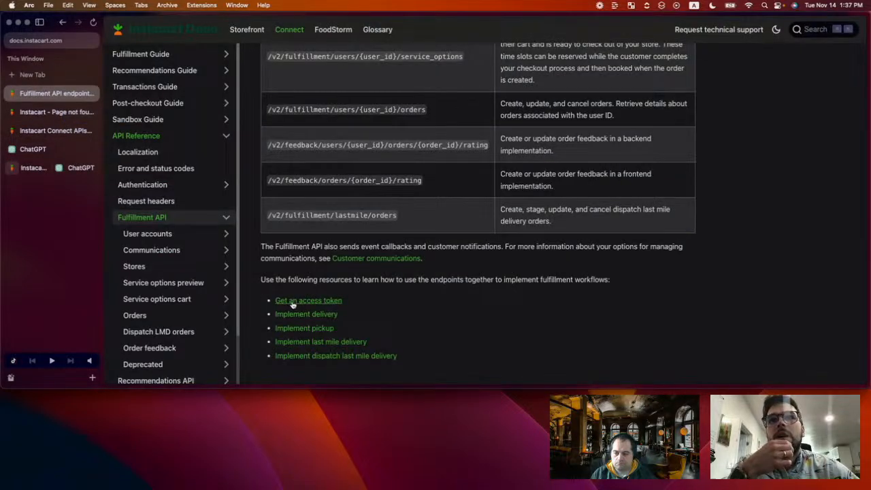
left_click(176, 185)
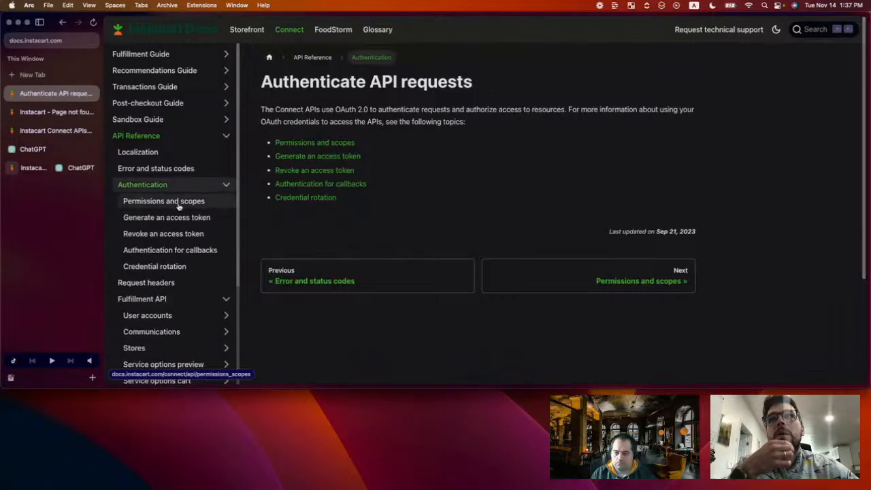
left_click(313, 143)
scroll(365, 270, "down", 2)
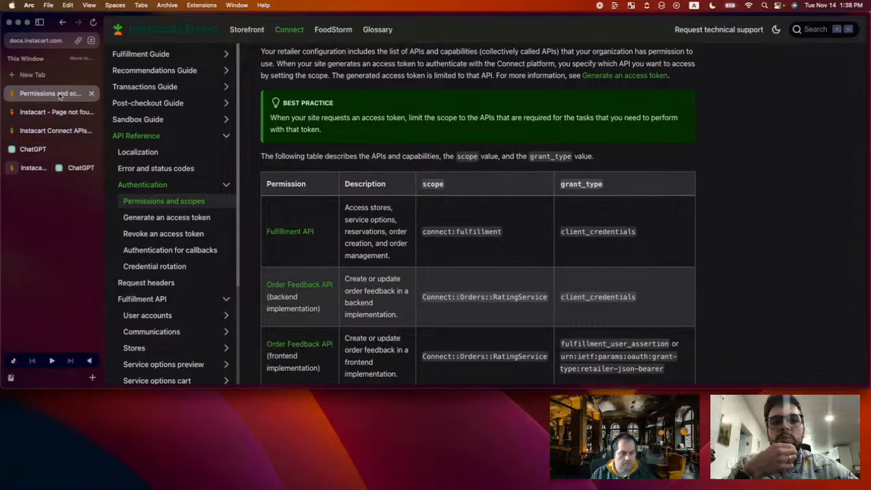
Separate NutriPlanner from the Instacart storefront split view, keeping the Permissions and scopes page in the main browser window
left_click_drag(59, 96, 183, 489)
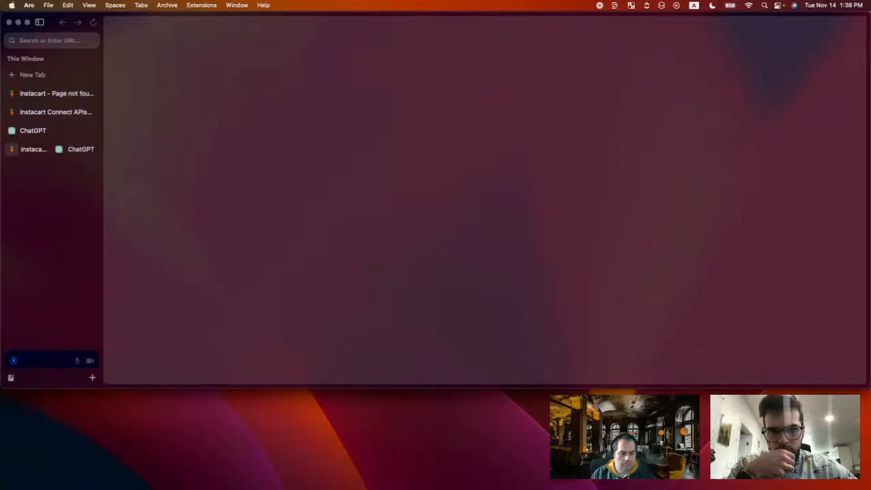
left_click(34, 149)
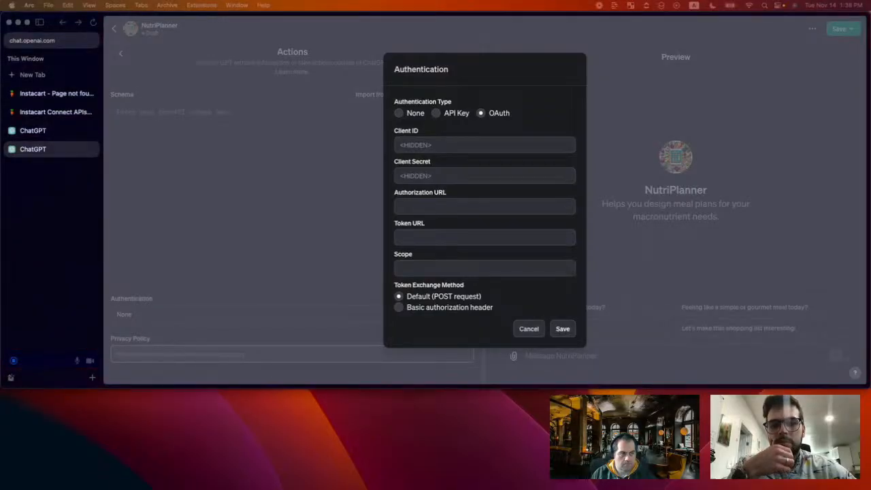
left_click_drag(269, 489, 258, 291)
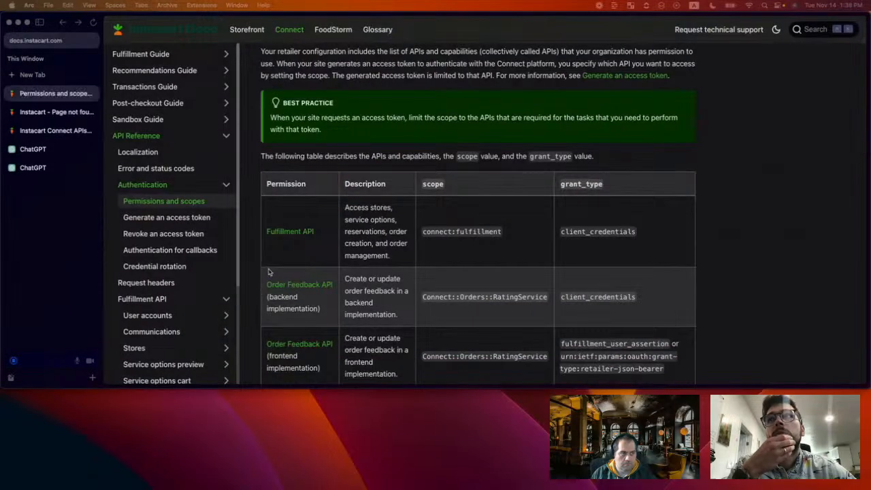
Detach the NutriPlanner tab into its own browser window and move it away so the Permissions and scopes page is unobstructed
left_click(41, 168)
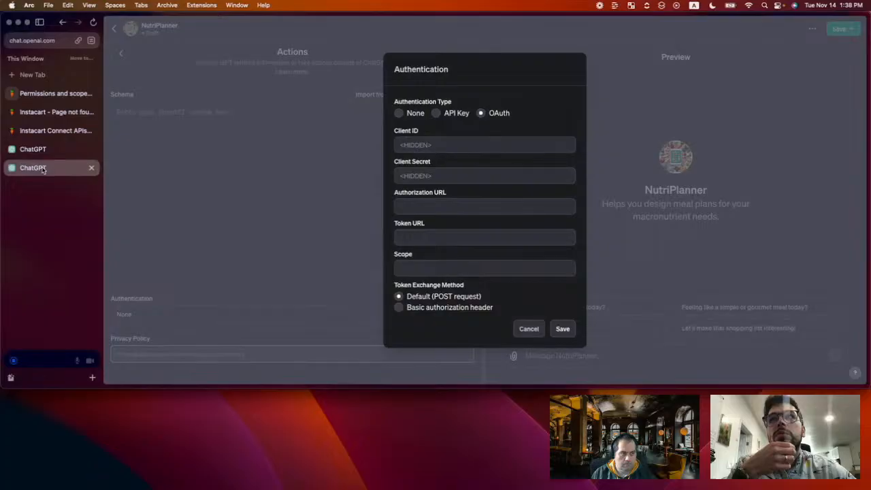
left_click_drag(54, 94, 192, 445)
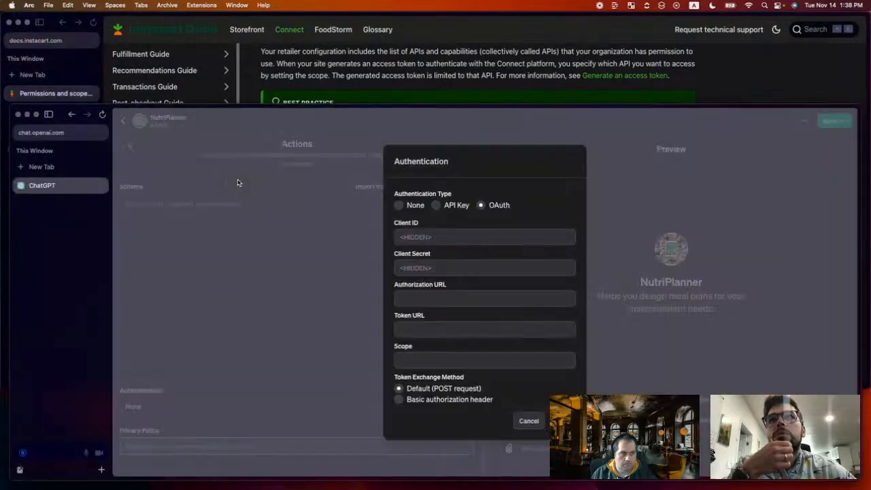
left_click_drag(288, 110, 308, 489)
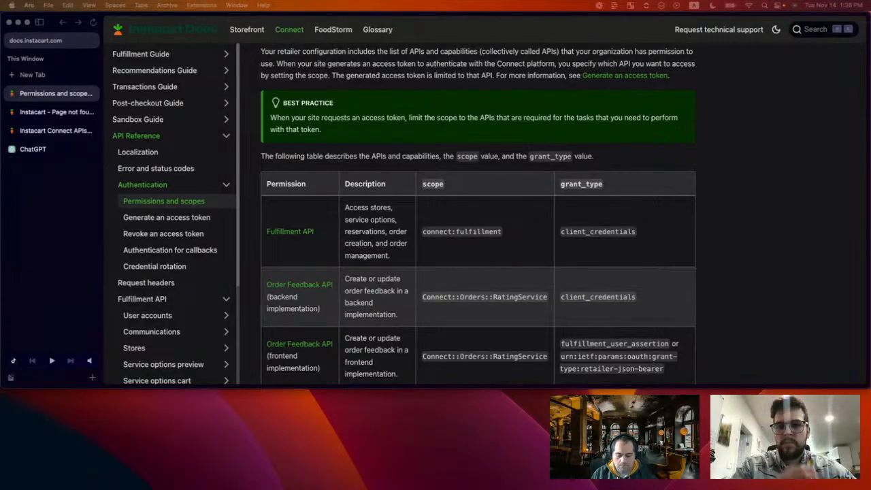
Bring back the NutriPlanner editor window and begin a preview chat message with "Here are the ingredients in my fridge"
left_click(53, 231)
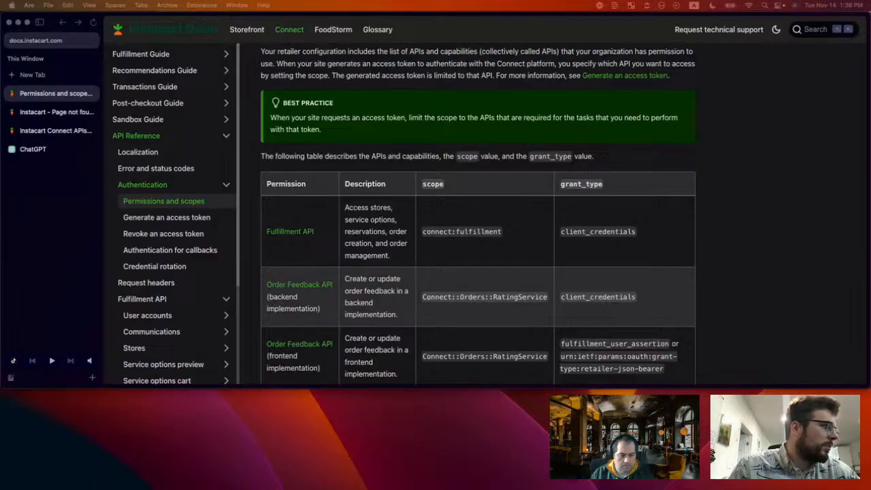
left_click_drag(680, 487, 20, 30)
left_click(535, 355)
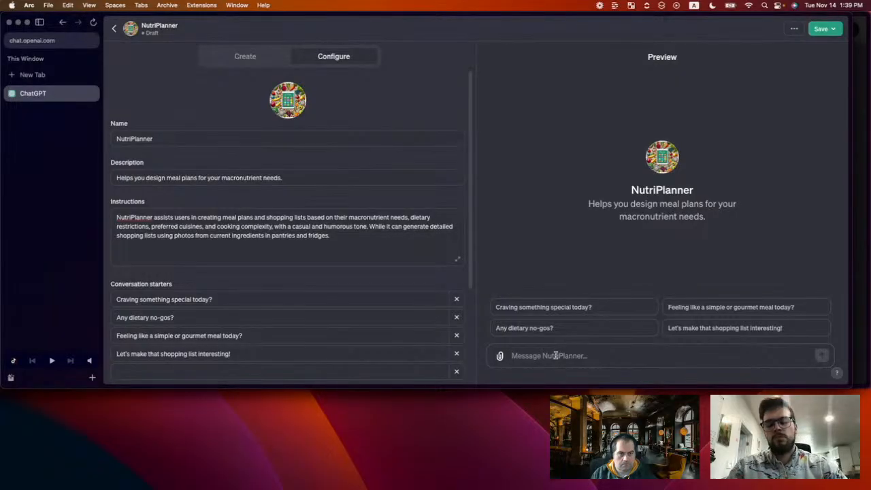
type("Here are the in")
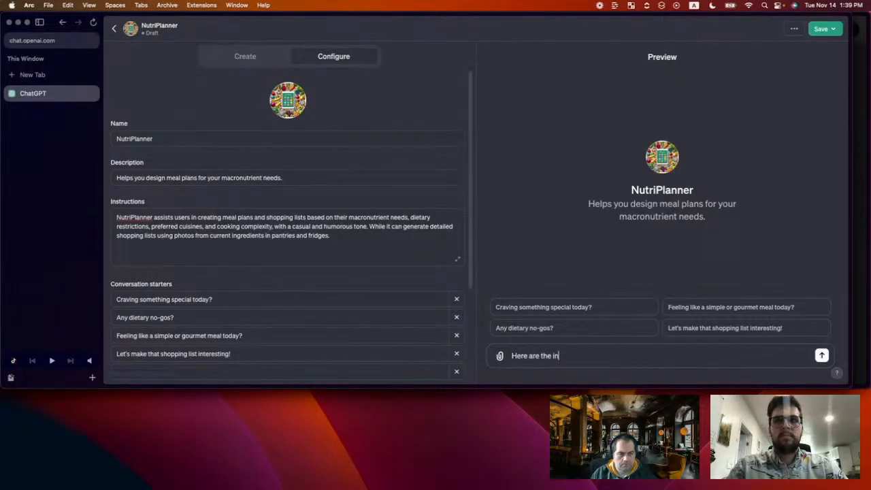
type("gredients in my ")
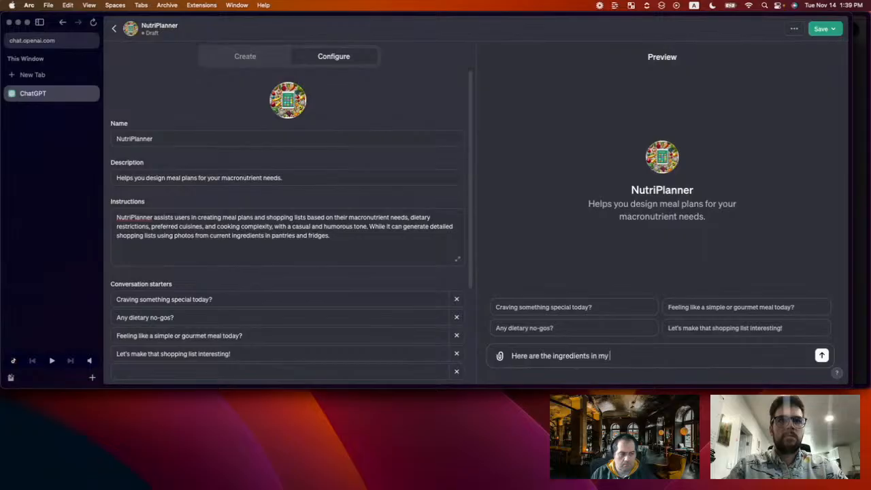
type("fridge")
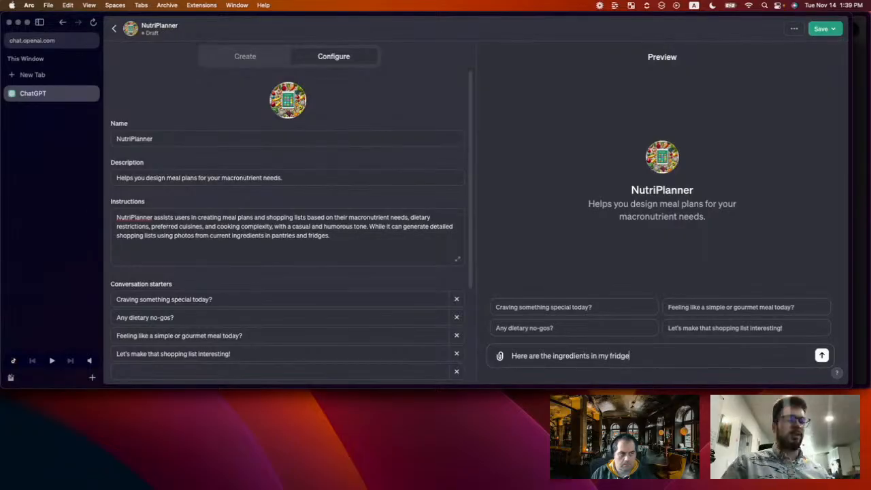
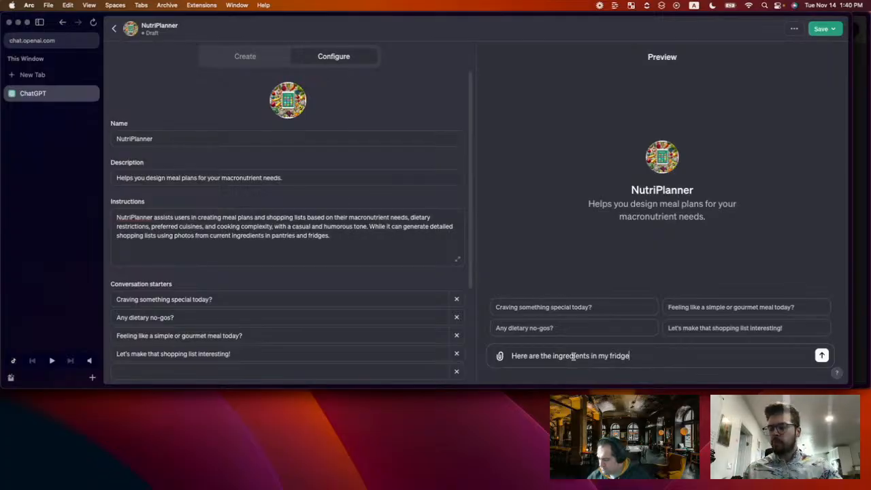
Extend the preview message with "I'm trying to get to 200 grams of protein per day. What can I make, and what do I need to buy?"
type(". ")
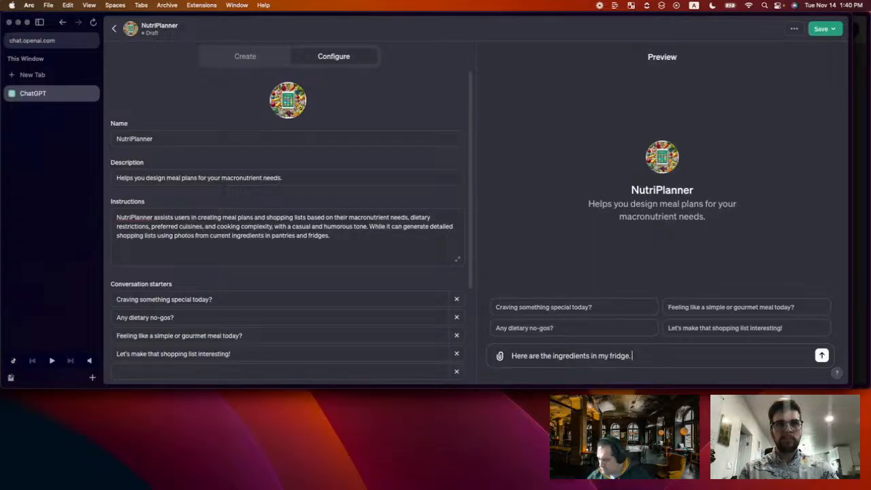
type("I'm trying to get t")
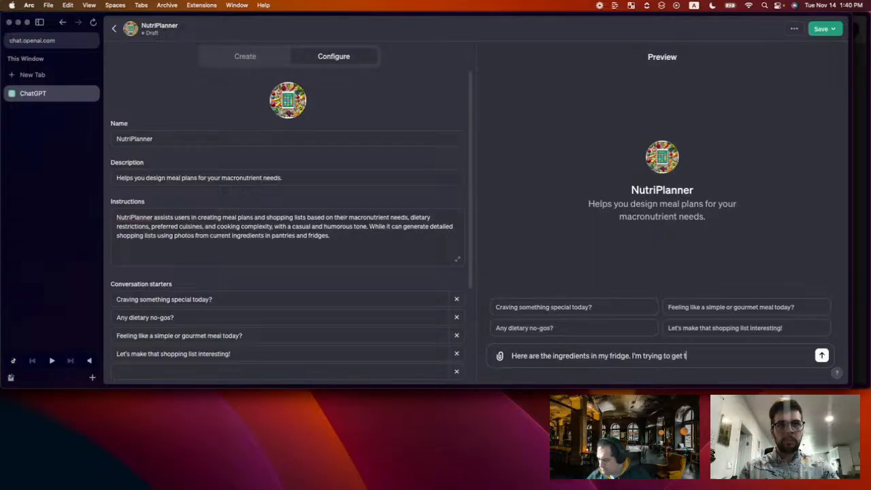
type("o 200 grams of prot")
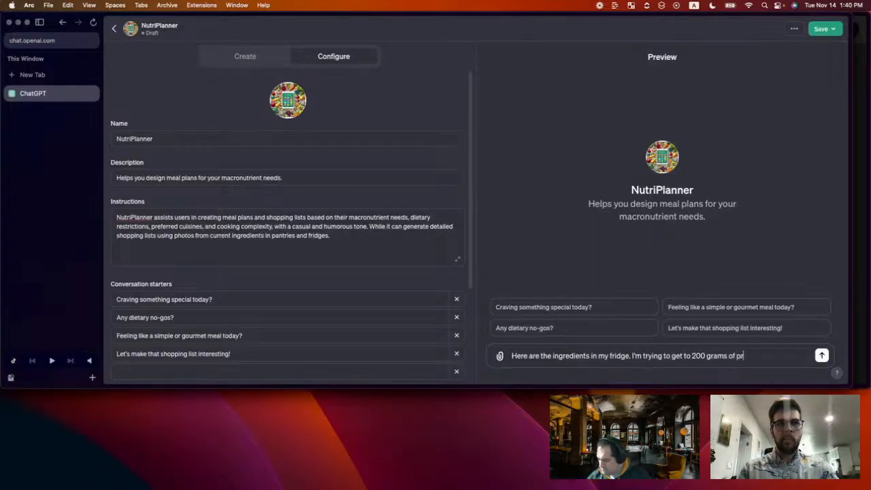
key("BackSpace")
type("tein per day.")
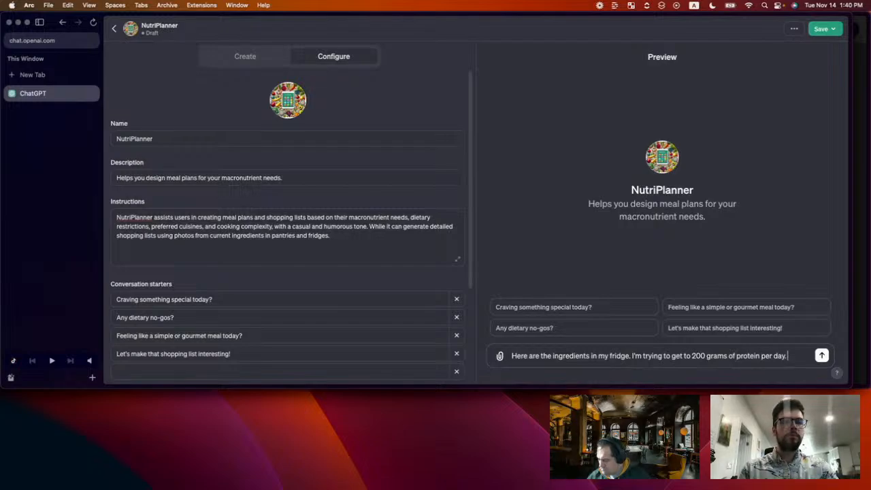
type(" What can I make, and what d")
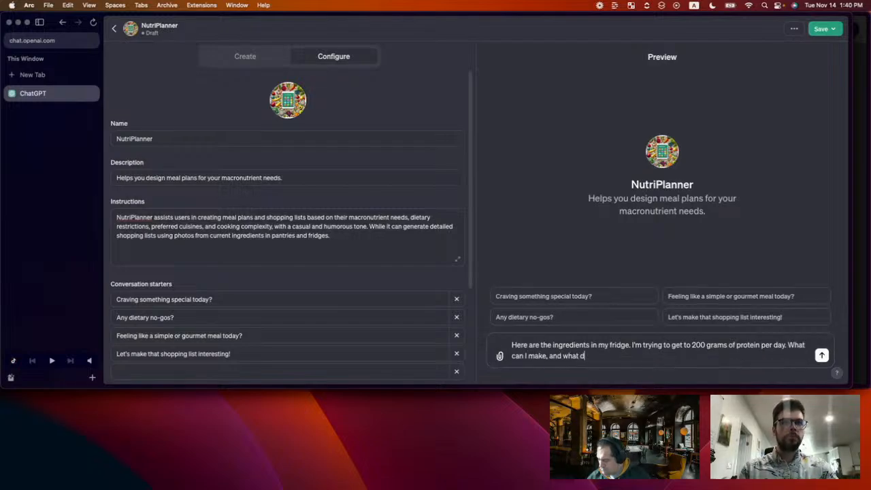
type("o I need to buy?")
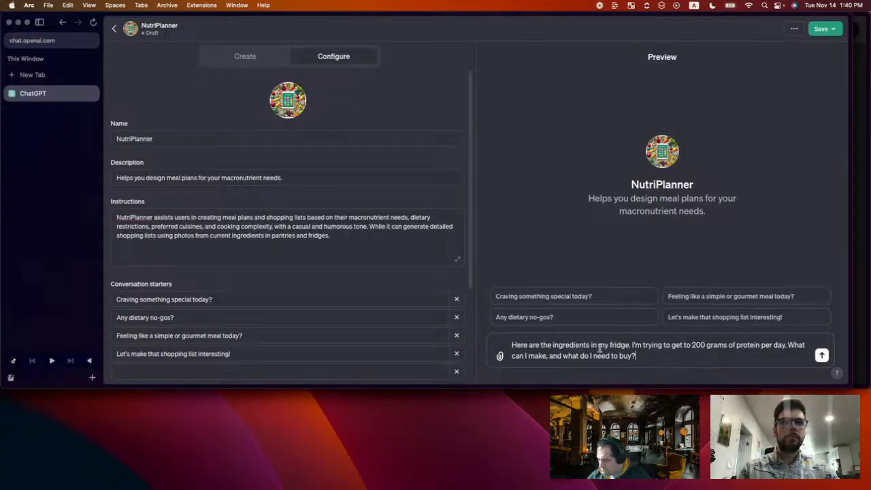
Replace the message's closing question "what do I need to buy?" with "what are some meals I can prepare to help me get there?"
left_click(563, 358, "shift")
type("what are some meals I can ")
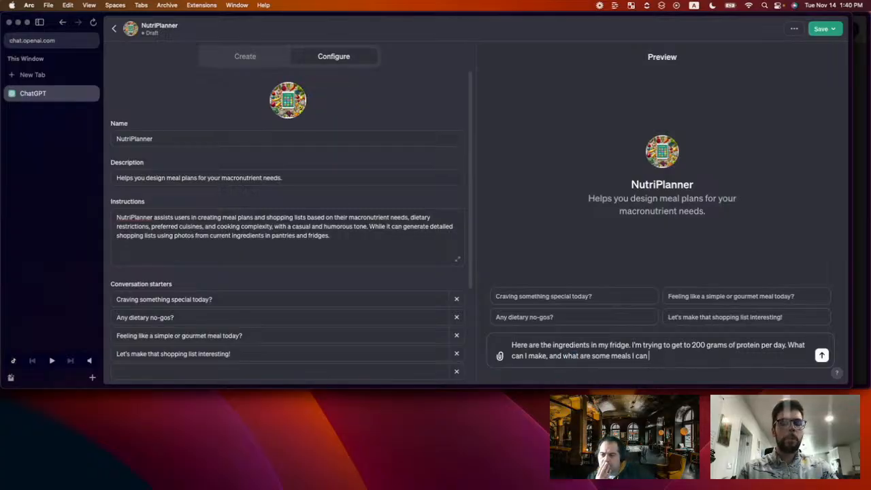
type("prepare")
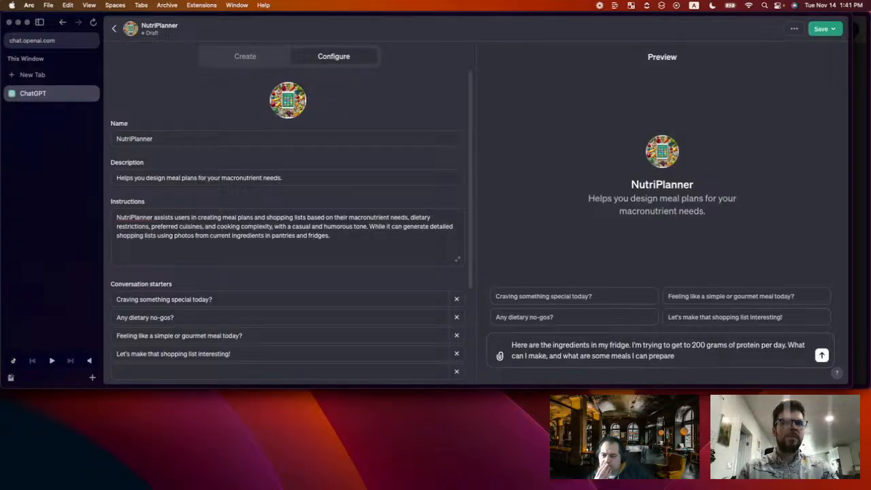
type(" t")
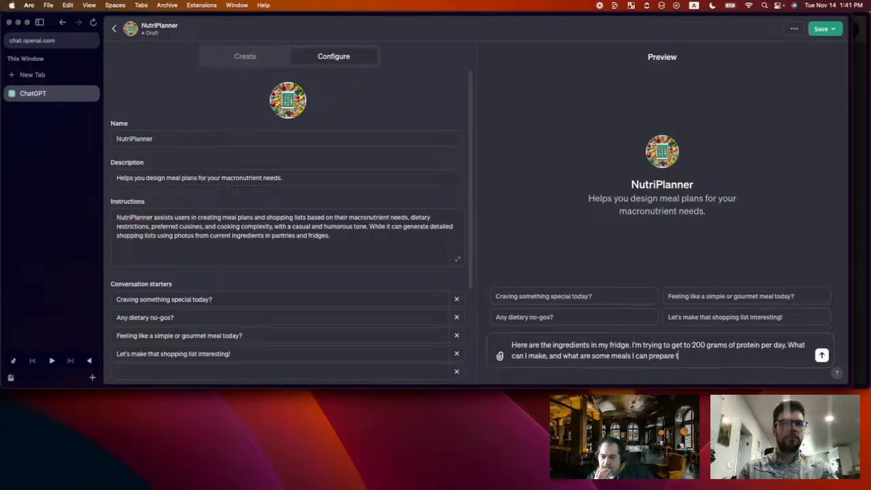
type("o help me get there?")
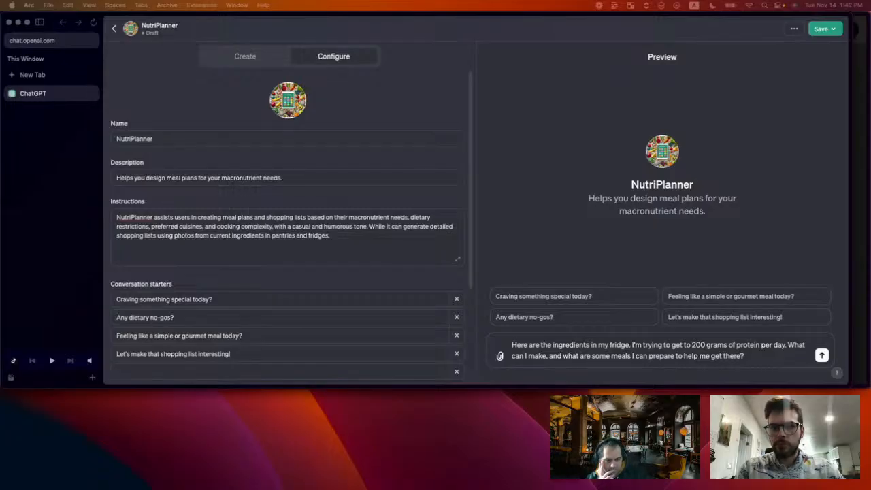
Attach the fridge photo IMG_5786 (PNG) from Downloads to the message and send it to NutriPlanner
left_click(501, 357)
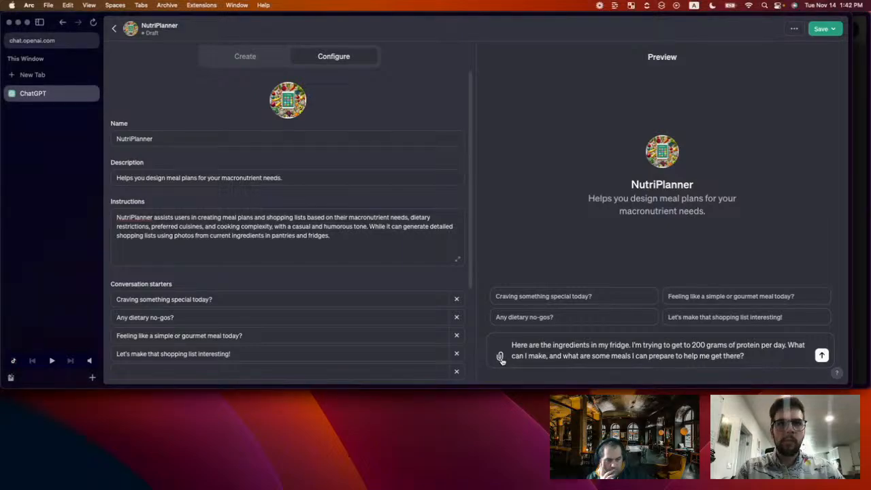
left_click(501, 357)
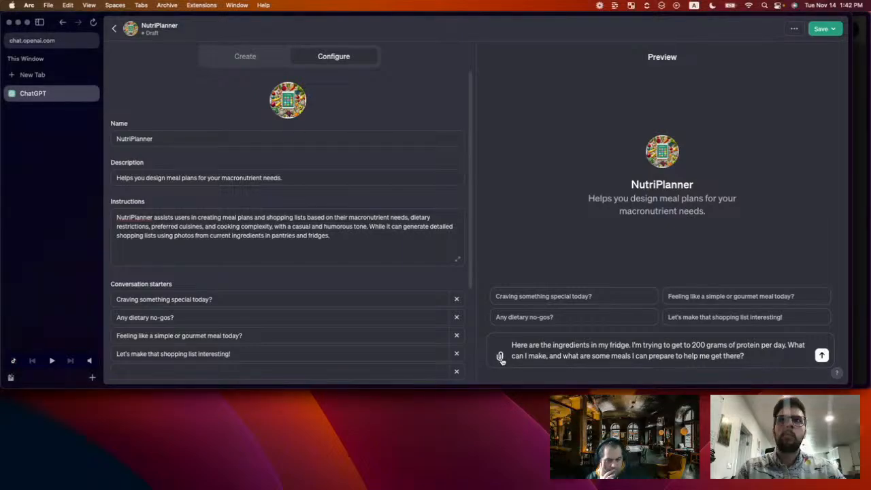
left_click(247, 149)
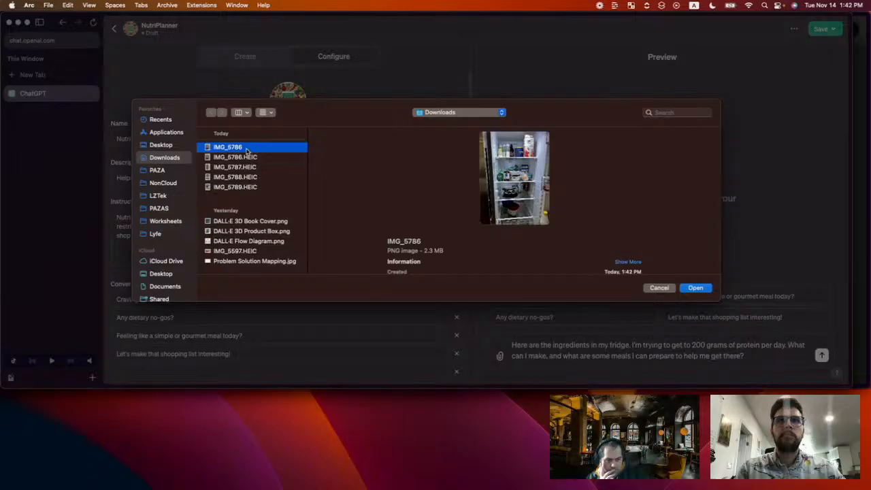
double_click(247, 149)
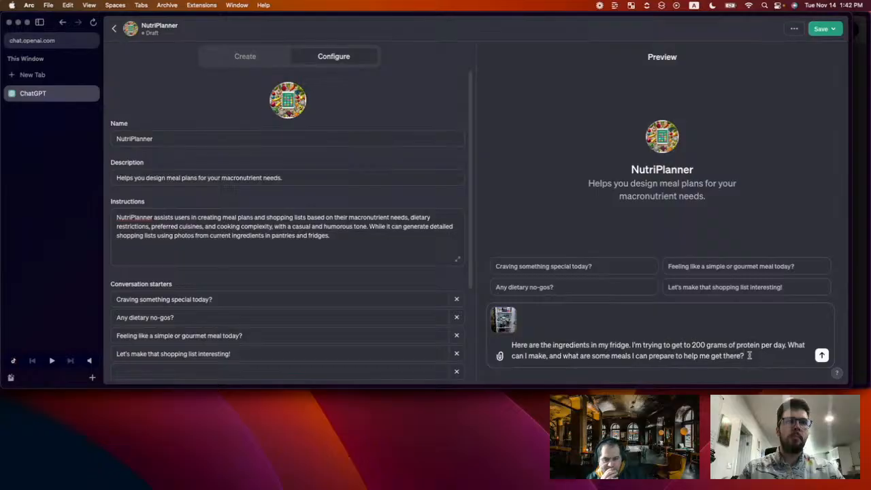
key("Return")
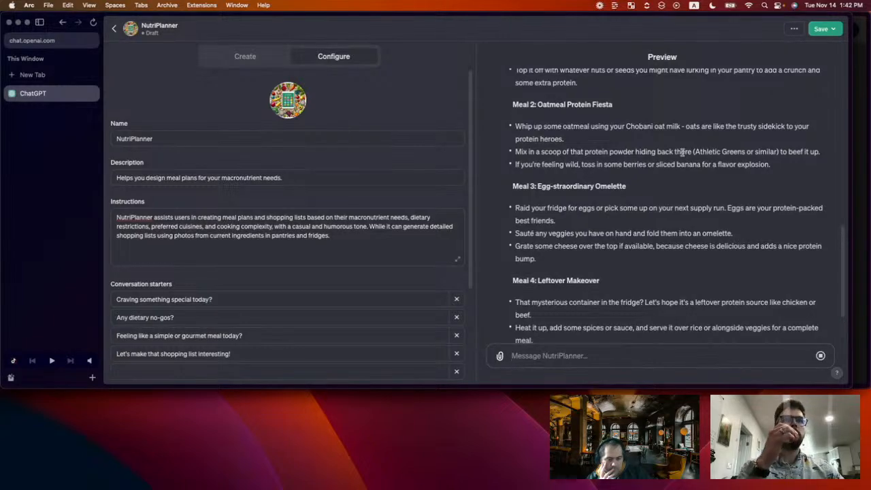
Compare NutriPlanner's suggested meals, snacks and shopping additions with the contents of the uploaded fridge photo
scroll(682, 153, "up", 5)
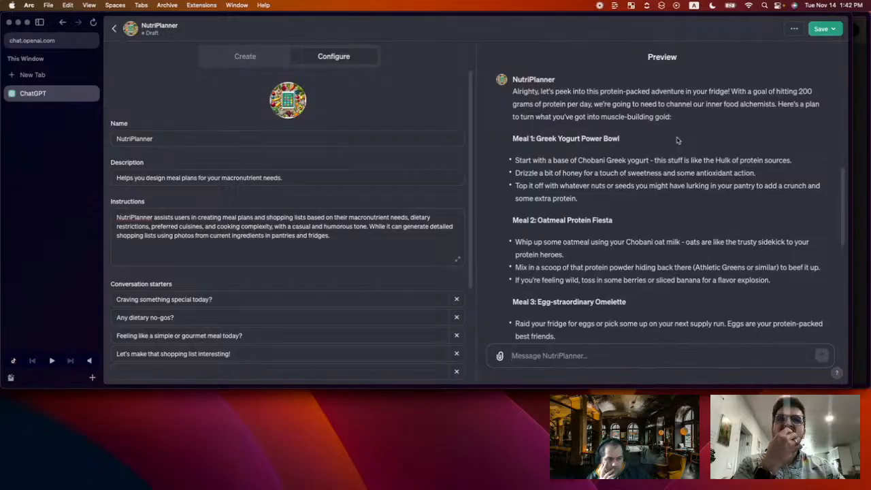
scroll(677, 140, "up", 10)
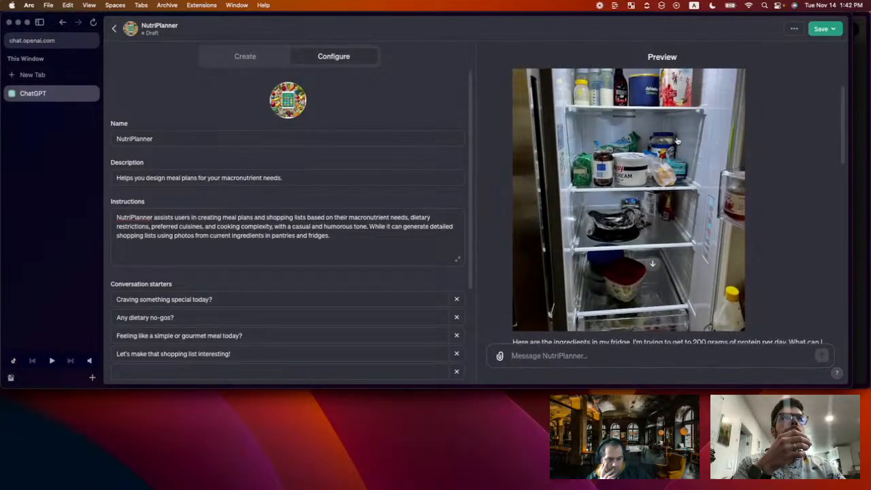
scroll(677, 140, "up", 3)
scroll(684, 204, "down", 12)
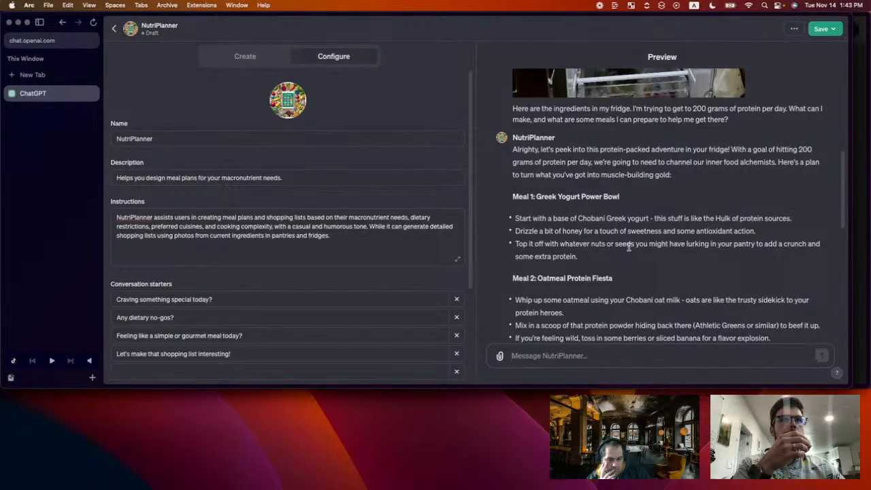
scroll(629, 247, "up", 5)
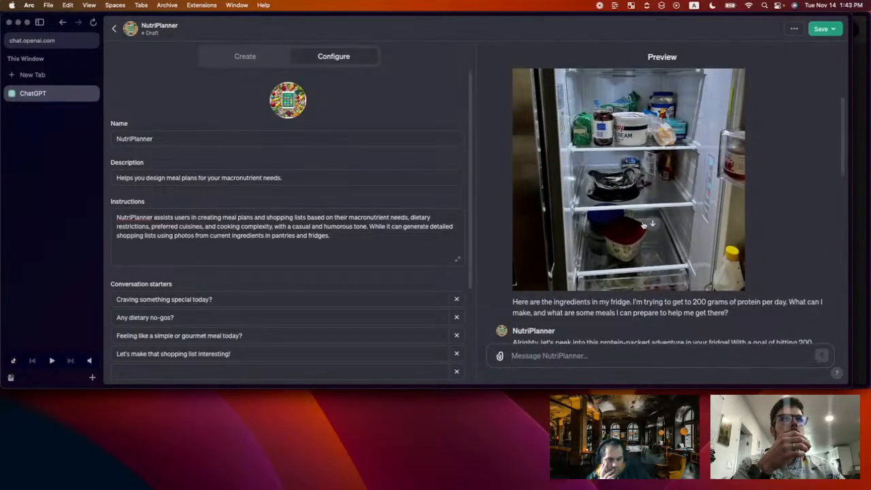
scroll(644, 225, "up", 3)
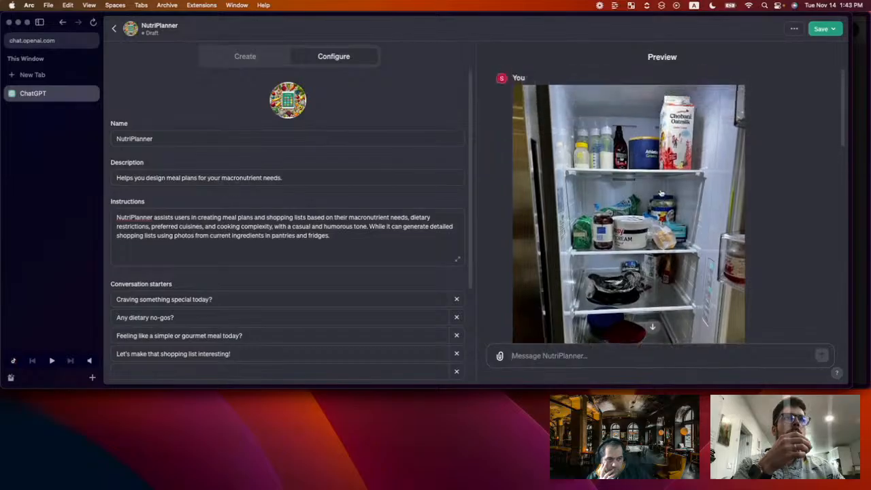
scroll(660, 194, "down", 5)
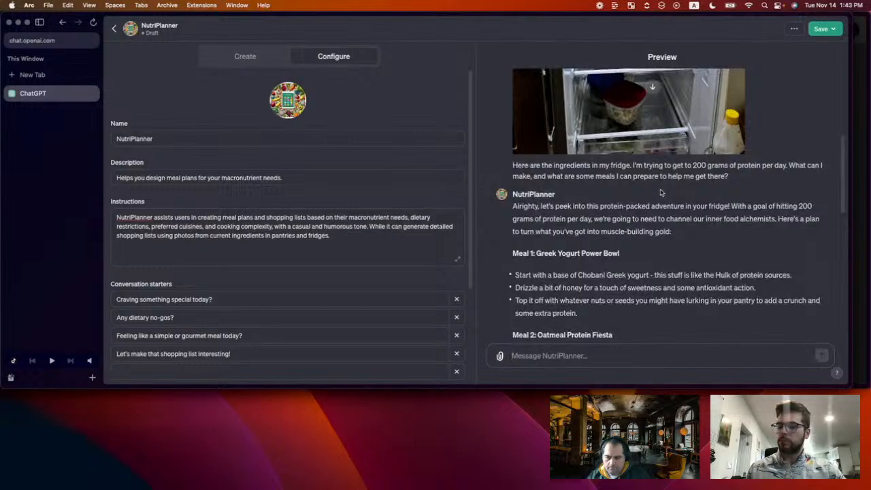
scroll(670, 197, "down", 2)
scroll(679, 203, "down", 10)
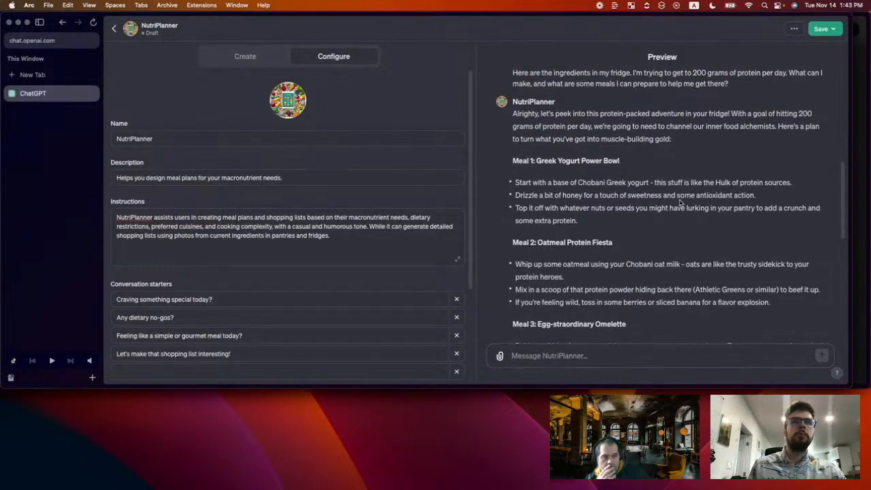
scroll(620, 326, "down", 4)
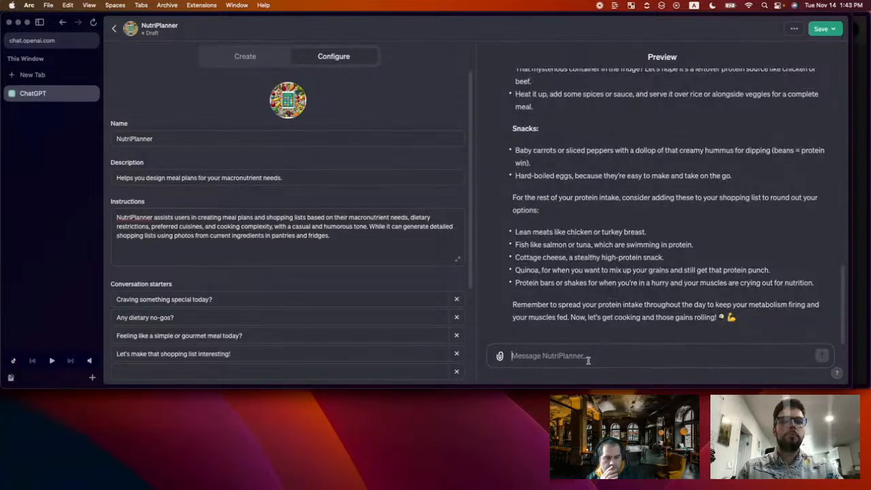
Draft the follow-up question "What ingredients do I need to buy to make all of those meals?" for NutriPlanner
type("What ingredients")
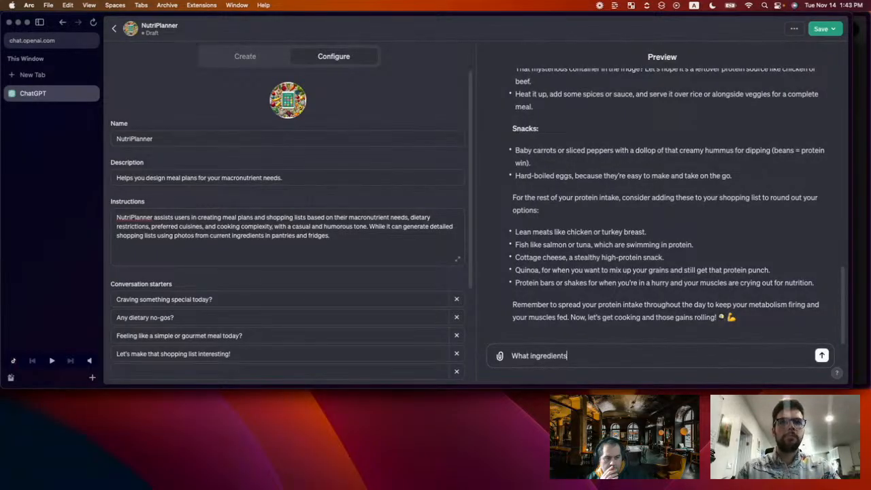
type(" do I need to")
key("BackSpace")
key("BackSpace")
type("do I nee")
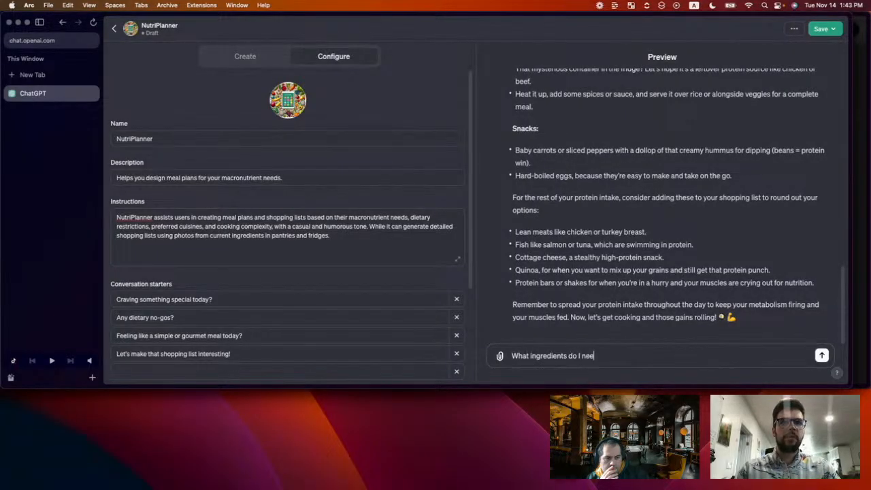
type("d to buy to")
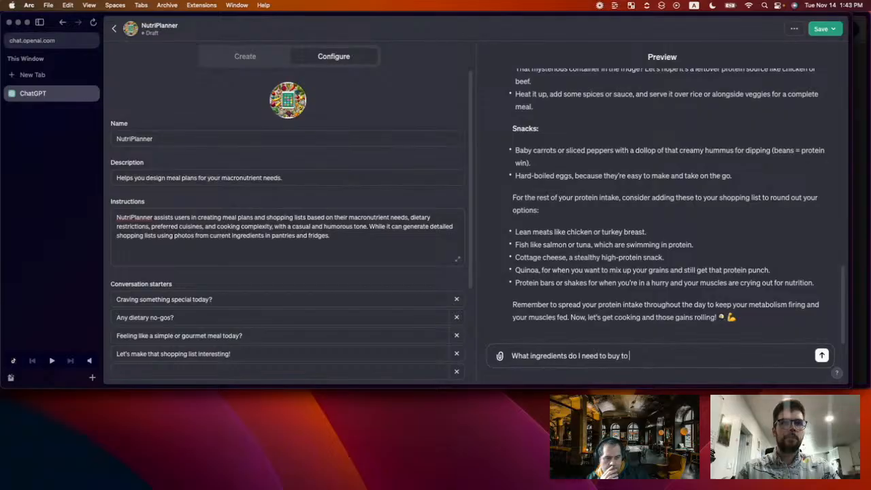
type(" make all of those")
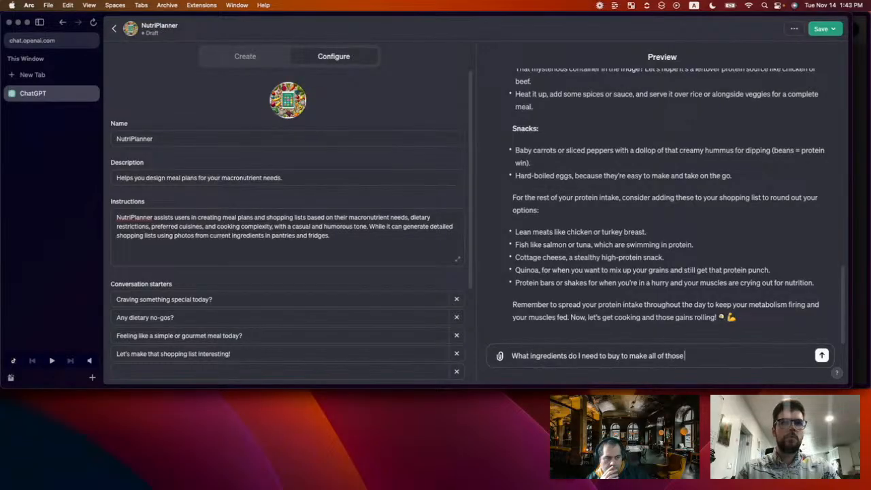
type(" meals")
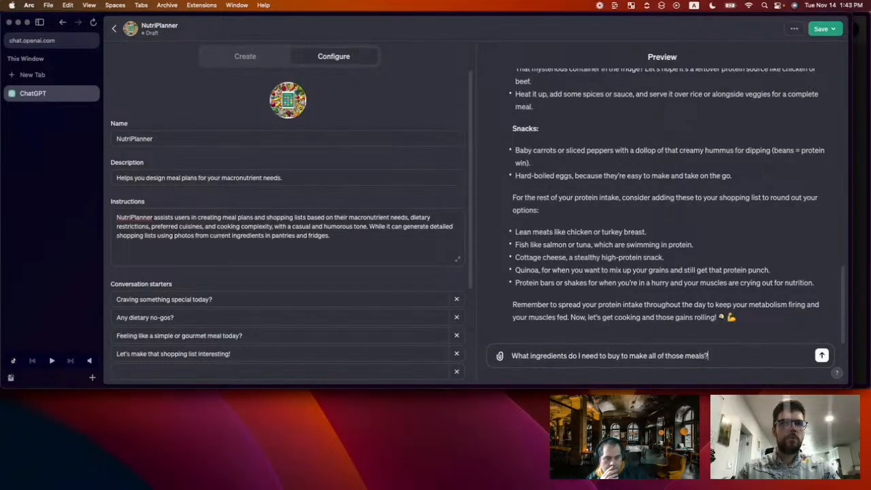
type("?")
Add a separate line reading "Put them into a grid with estimated cost." to the message and send it
key("shift+Return")
type("C")
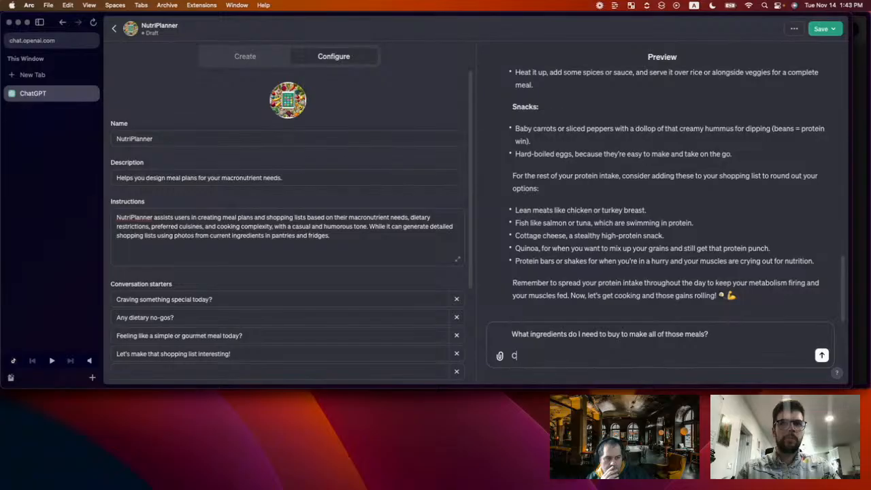
type("reate")
key("BackSpace")
key("BackSpace")
key("BackSpace")
key("BackSpace")
key("BackSpace")
key("BackSpace")
type("Put")
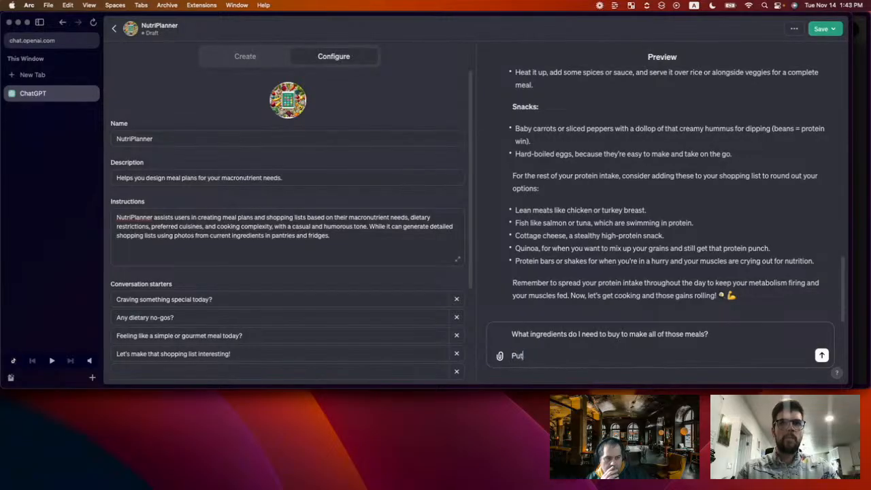
type(" them into a g")
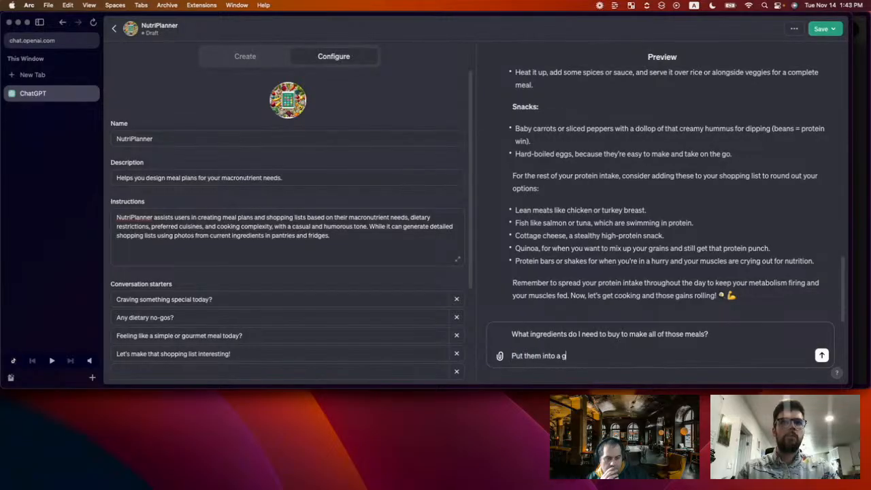
type("rid with estima")
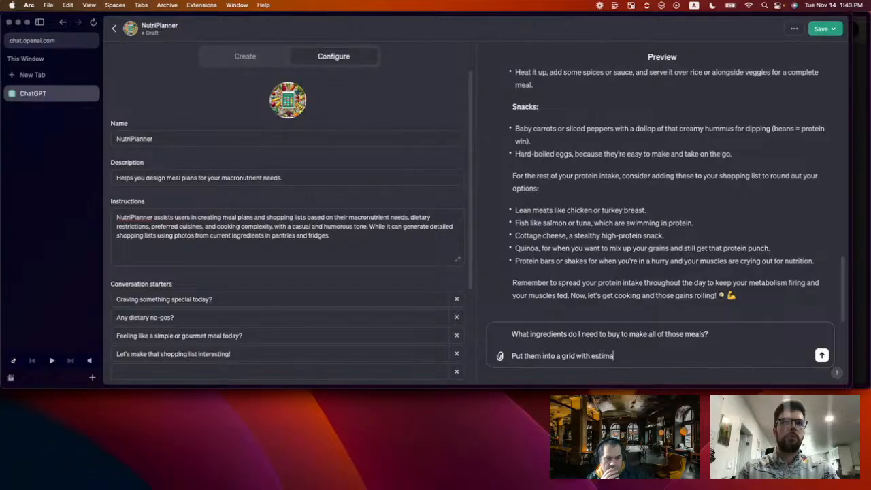
type("ted cost.")
key("Return")
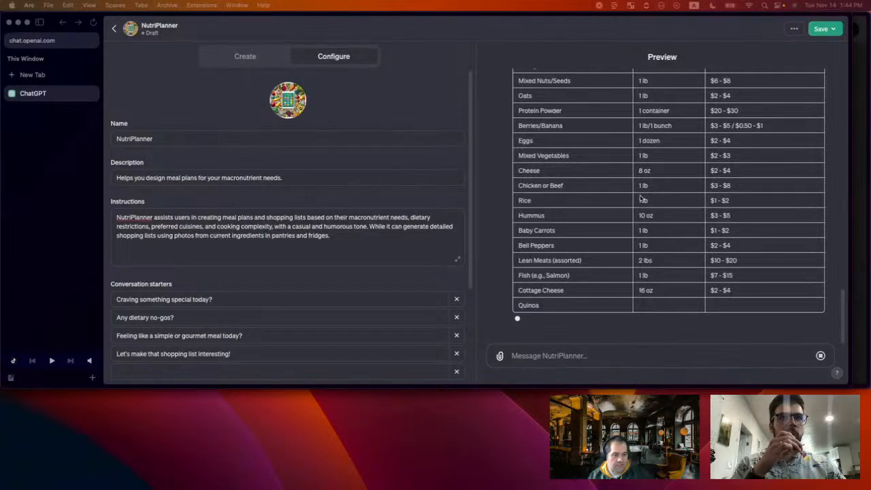
Review the shopping grid's ingredients, quantities and estimated costs against the uploaded fridge photo
scroll(638, 215, "up", 5)
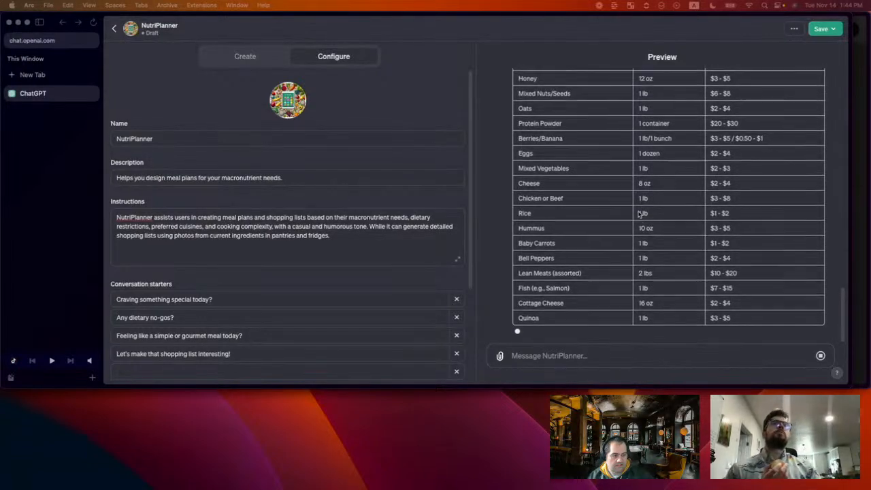
scroll(610, 202, "down", 2)
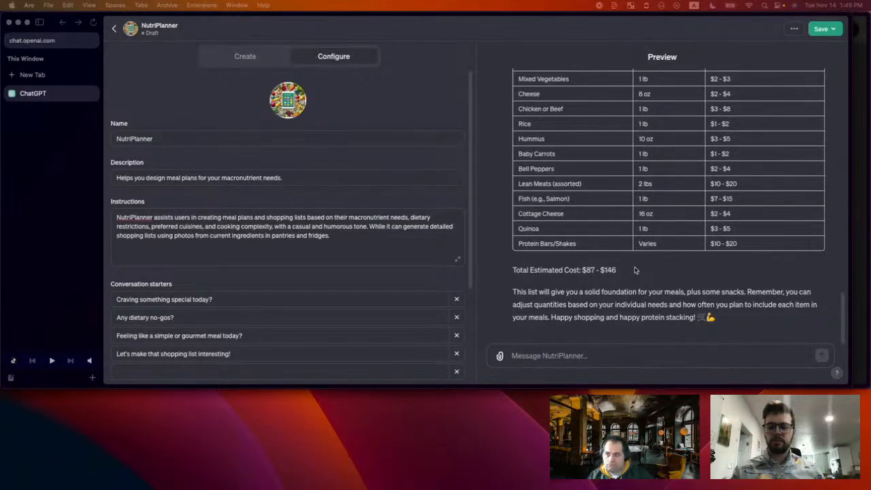
scroll(634, 270, "up", 5)
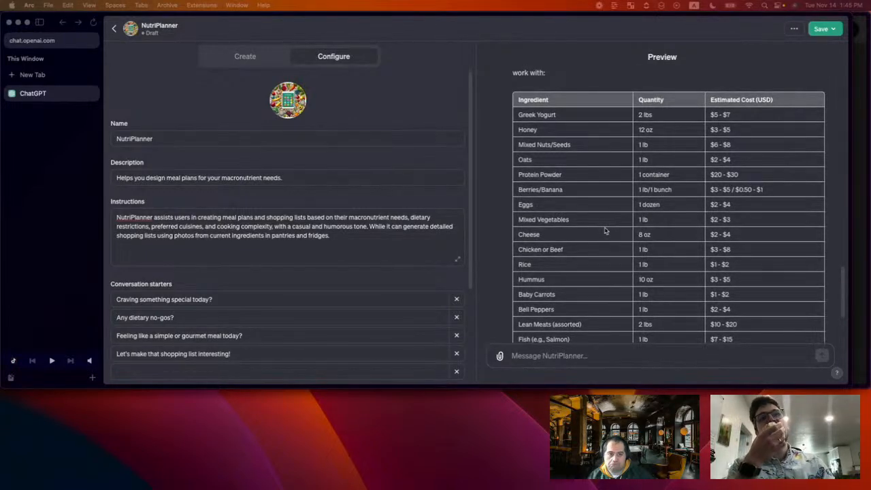
scroll(591, 222, "up", 10)
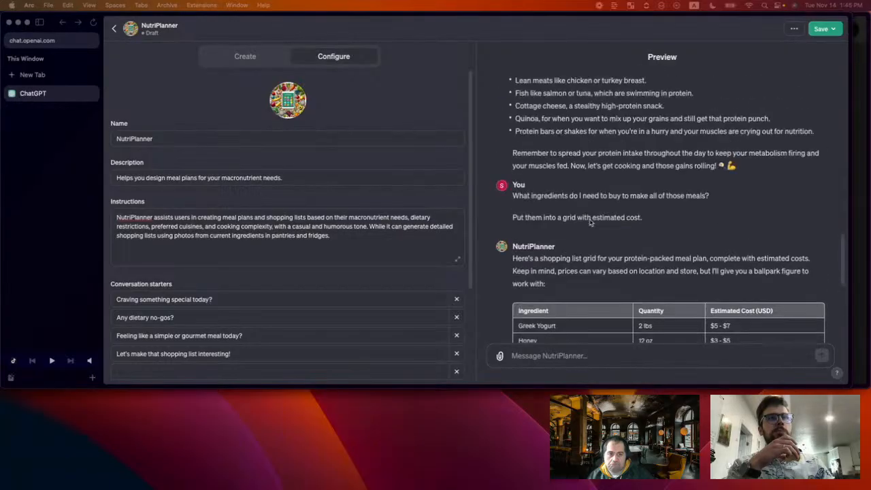
scroll(591, 222, "up", 10)
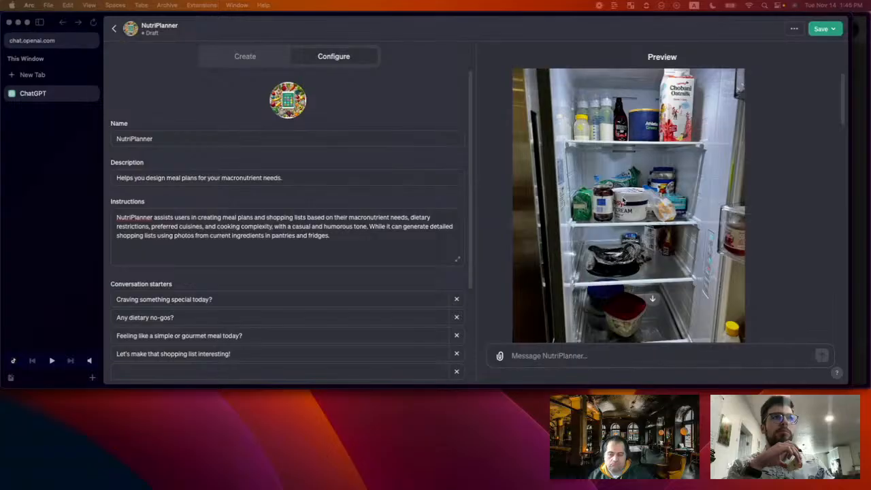
scroll(624, 231, "down", 15)
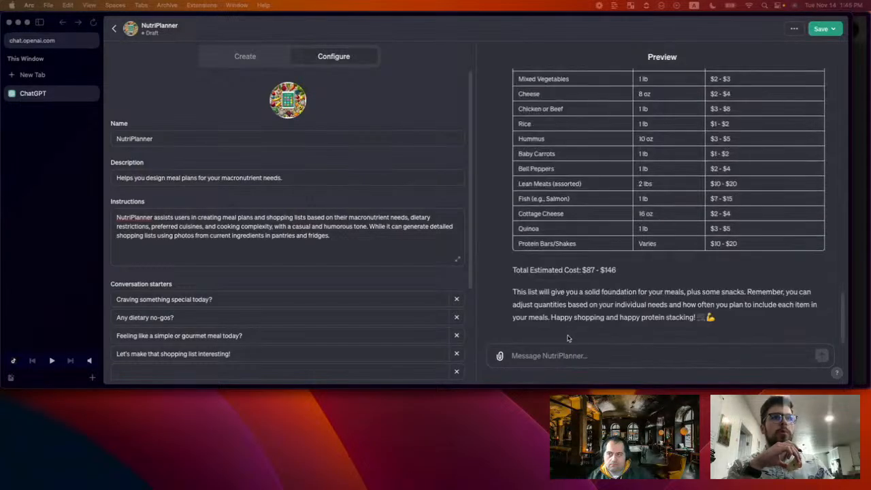
Ask NutriPlanner "What ingredients are in my fridge that you can see?"
left_click(556, 355)
type("W")
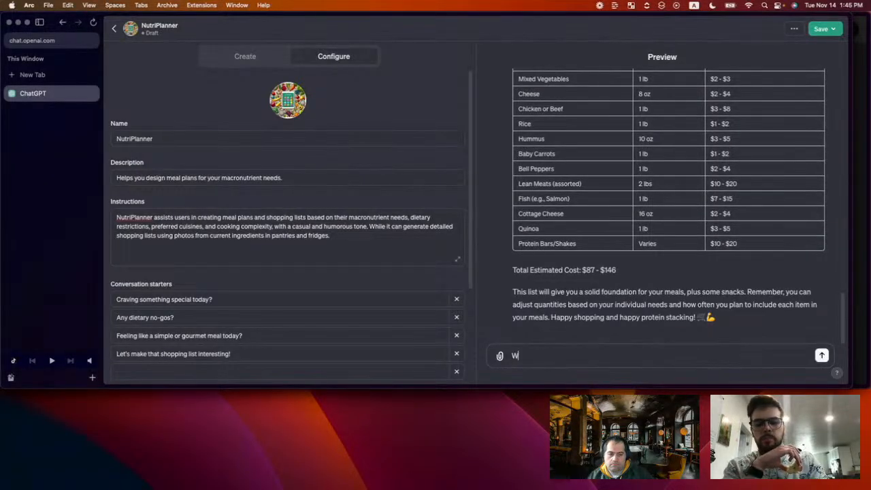
type("hat ingreed")
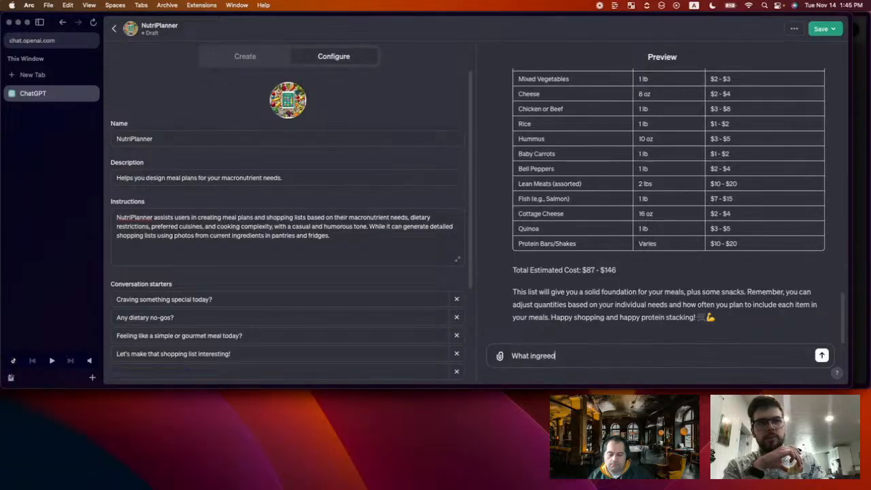
key("BackSpace")
key("BackSpace")
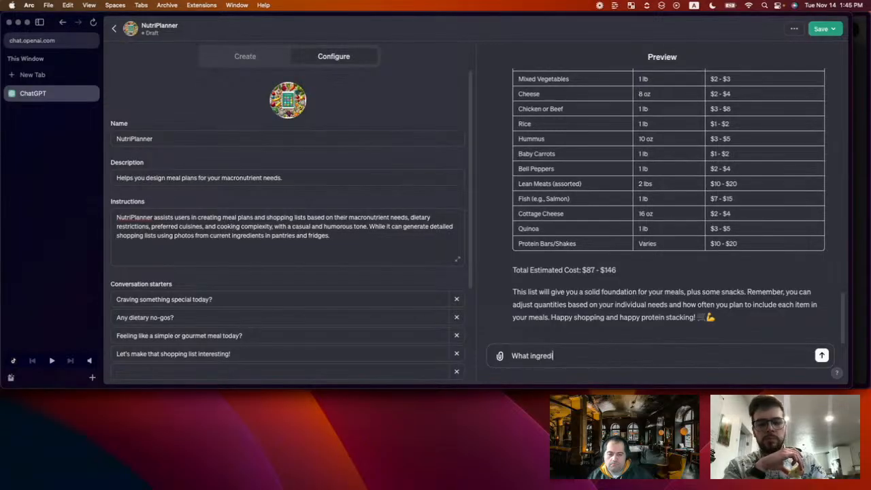
type("dients are in")
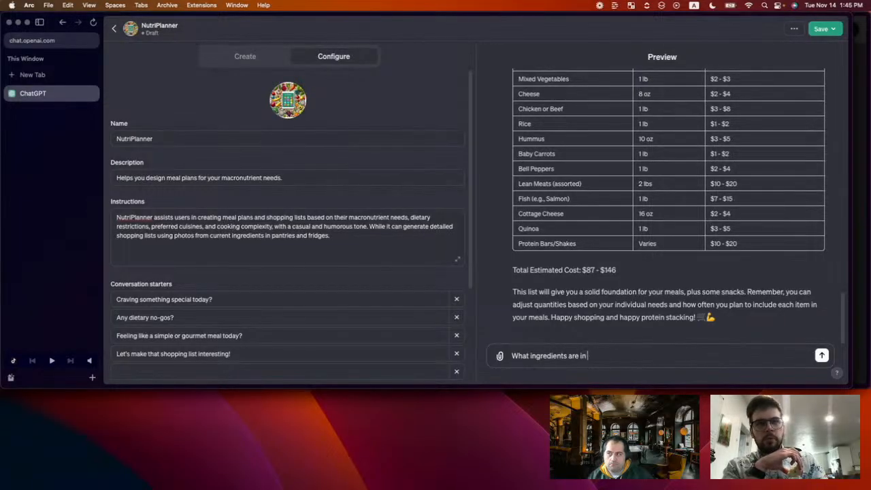
type(" my fridg")
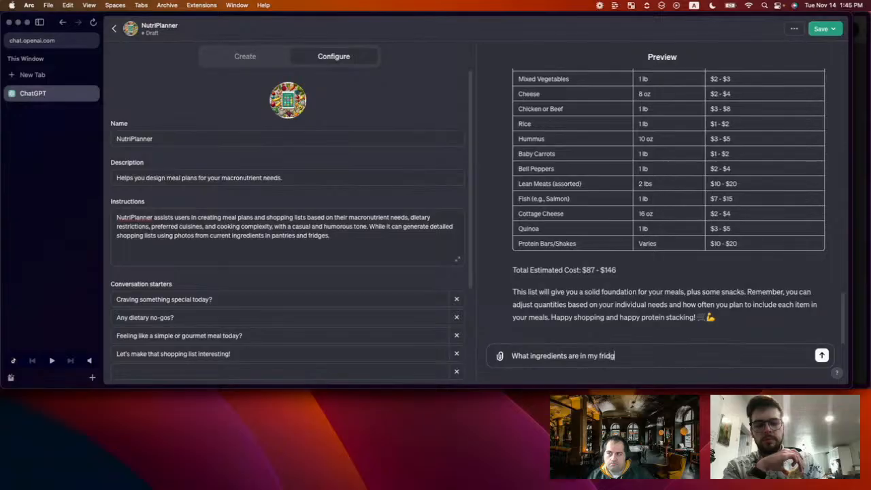
type("e right")
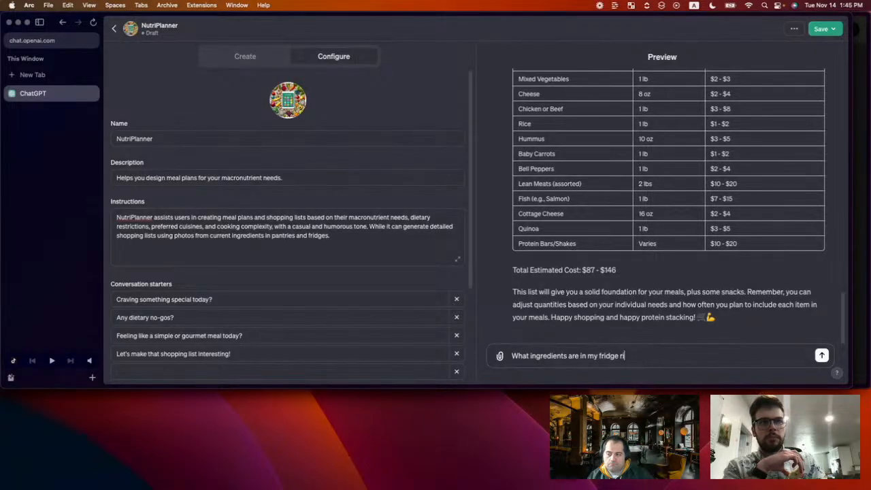
type("that yo")
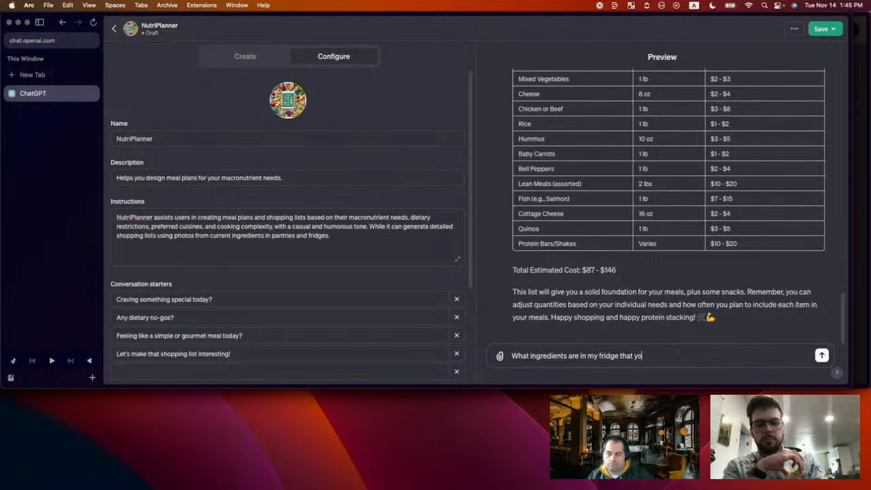
type("u can see?")
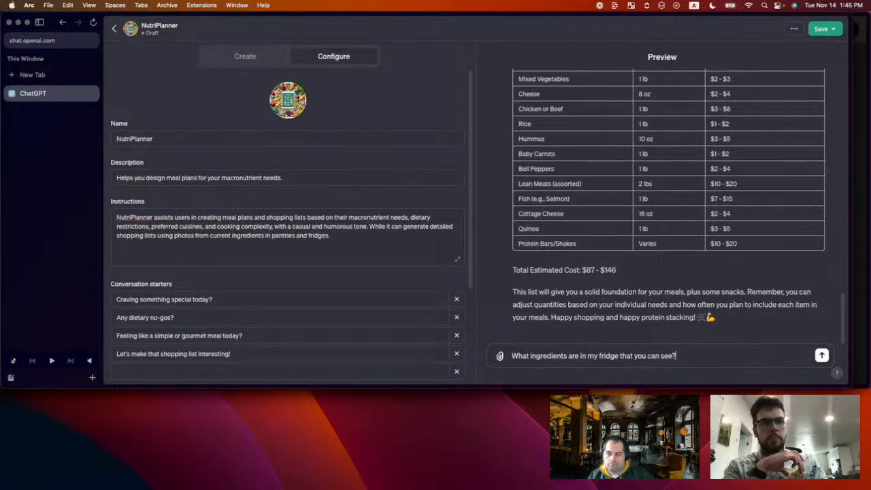
key("Return")
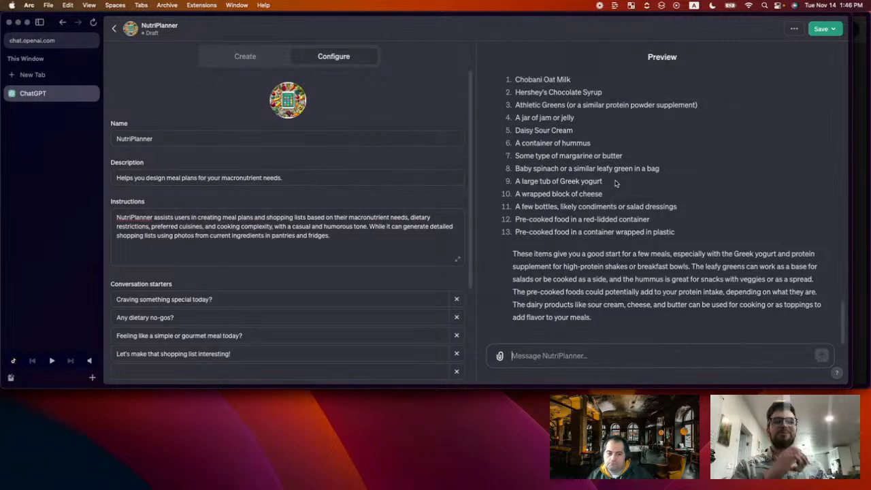
Check NutriPlanner's list of identified ingredients against the fridge photo, especially the Greek yogurt and Daisy Sour Cream entries
scroll(615, 183, "up", 2)
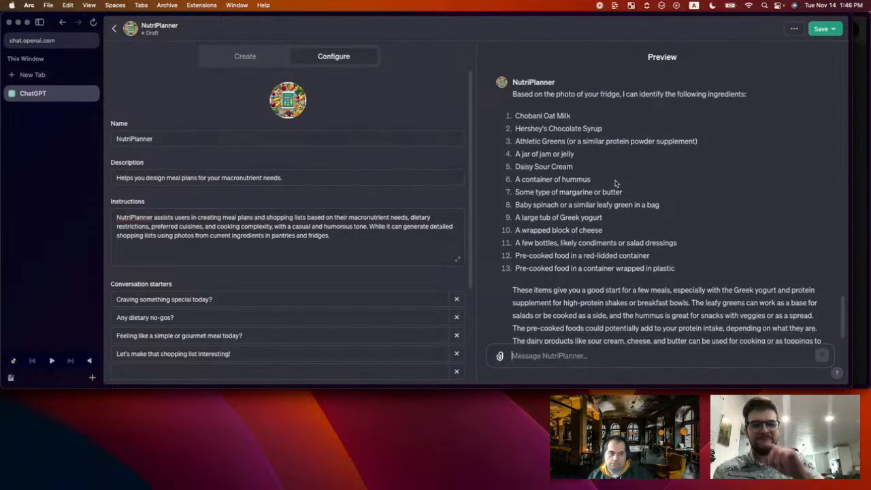
scroll(612, 255, "down", 15)
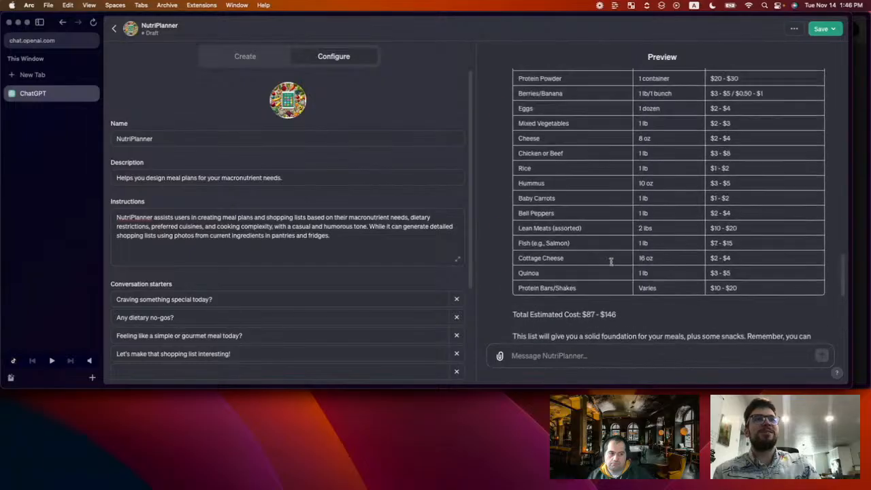
scroll(609, 262, "up", 5)
scroll(611, 265, "up", 15)
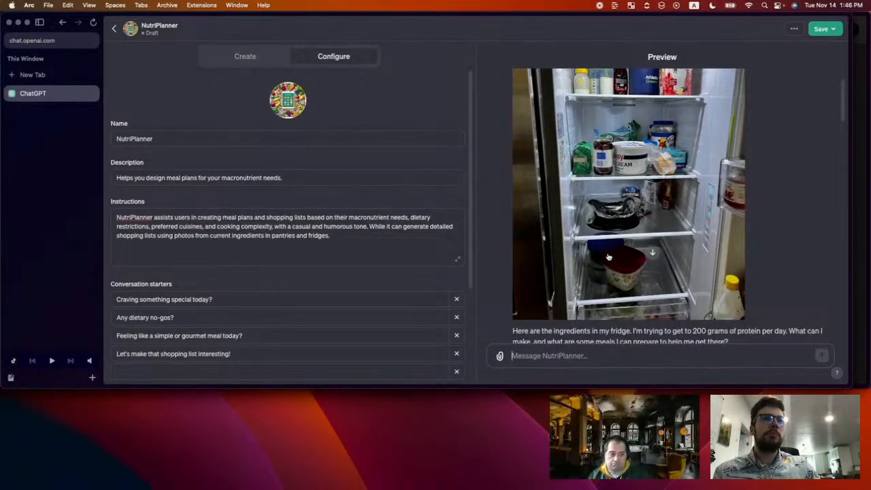
scroll(615, 217, "up", 1)
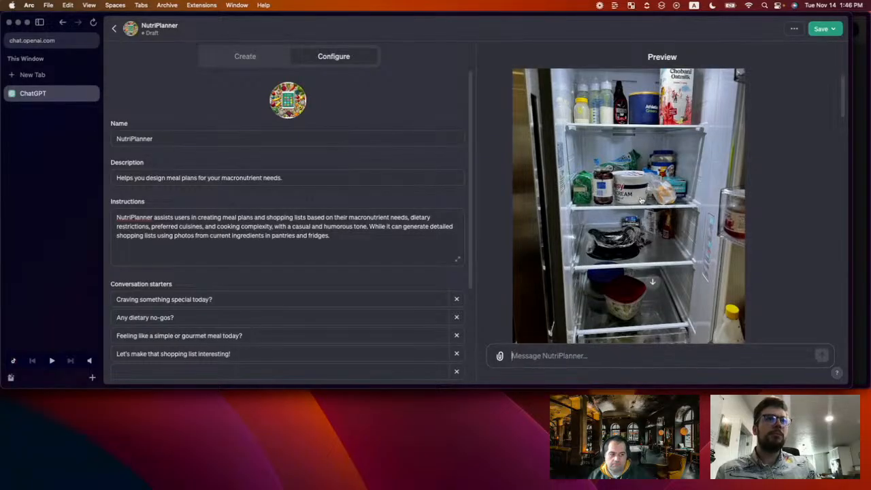
scroll(635, 204, "up", 1)
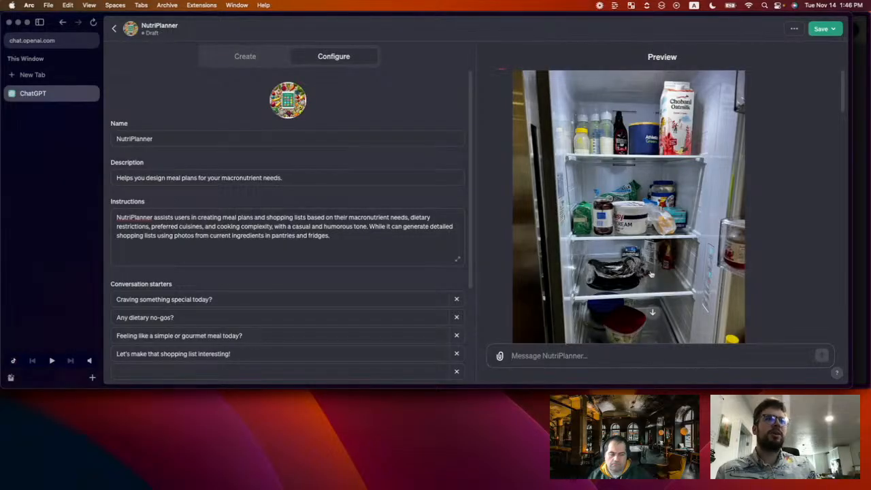
scroll(651, 274, "down", 20)
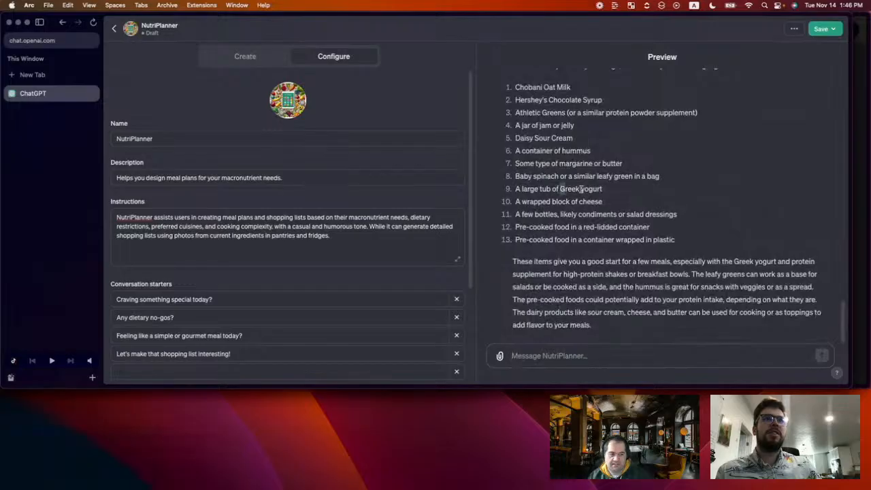
left_click_drag(560, 188, 619, 193)
scroll(591, 155, "up", 1)
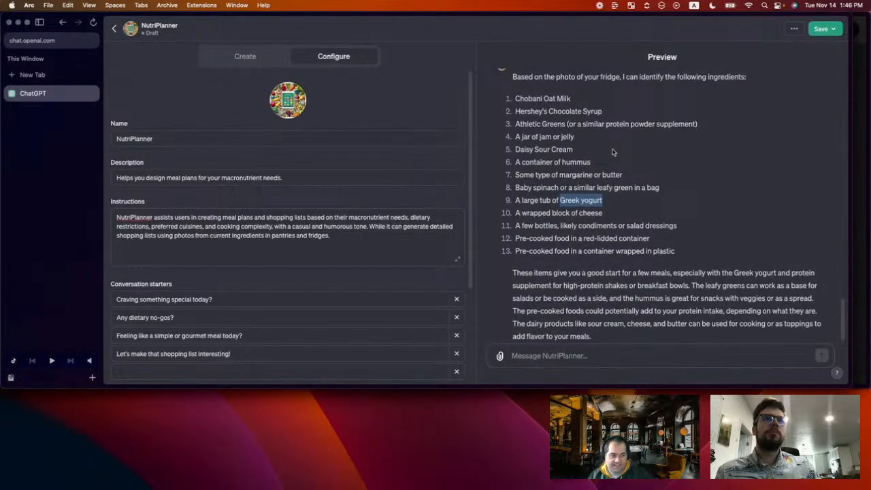
left_click_drag(516, 149, 589, 149)
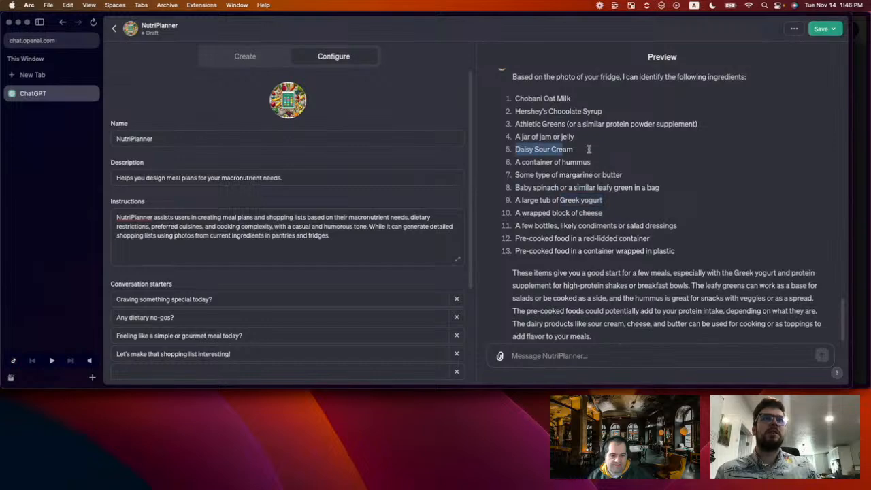
left_click(577, 186)
scroll(577, 187, "up", 3)
scroll(577, 187, "up", 15)
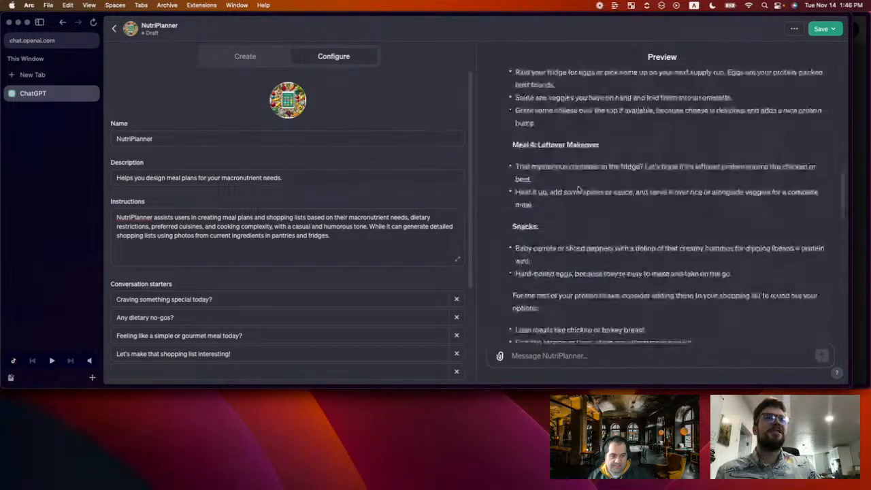
scroll(577, 188, "up", 15)
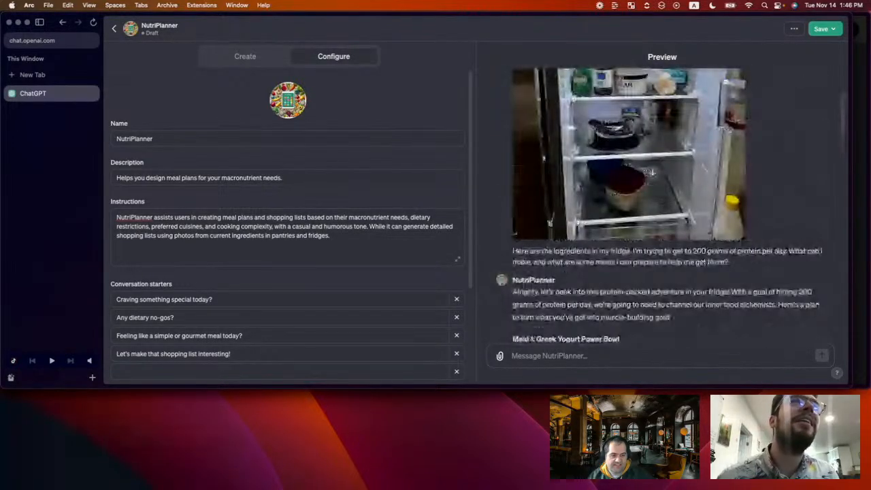
Examine the food items on each shelf of the uploaded fridge photo in the preview conversation
scroll(650, 220, "up", 2)
scroll(650, 220, "up", 2)
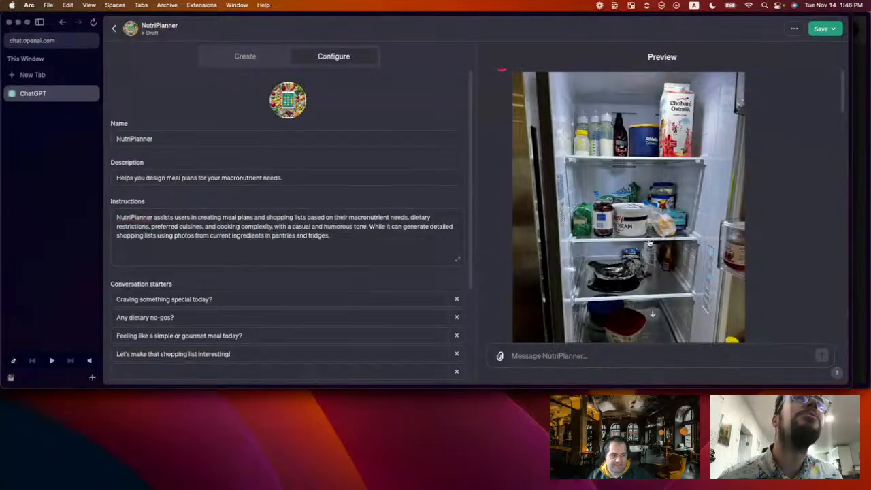
scroll(647, 248, "down", 1)
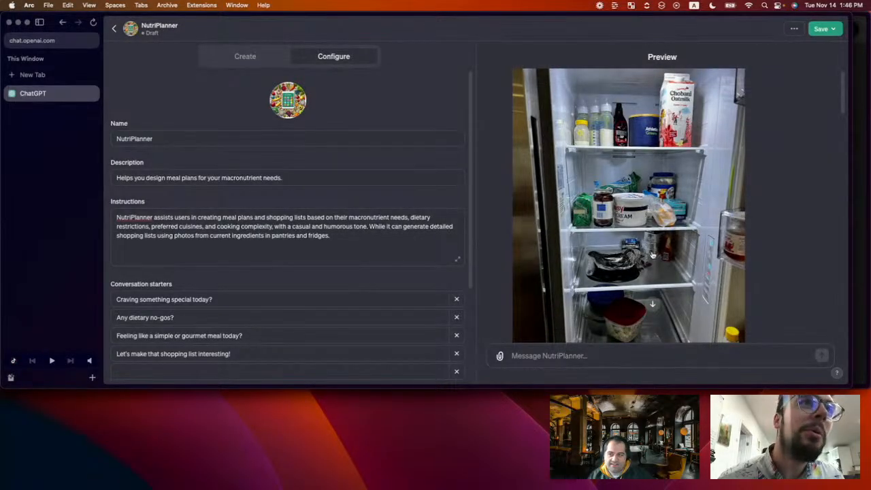
scroll(632, 269, "down", 3)
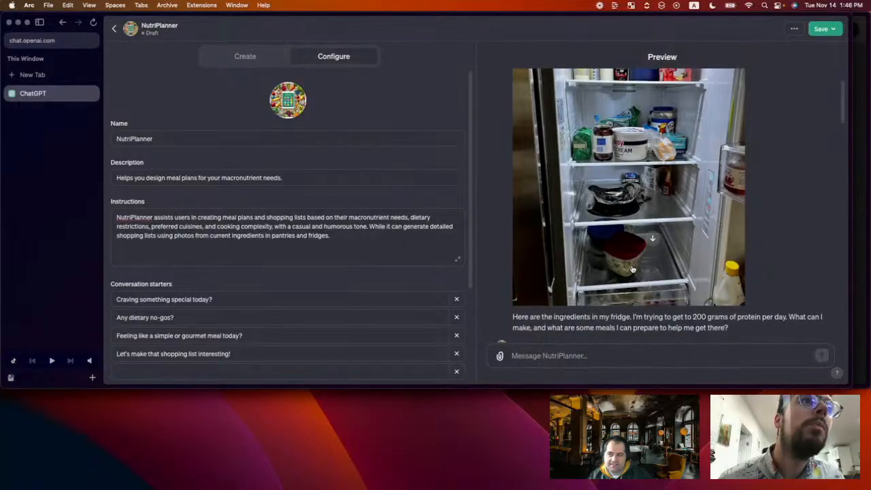
scroll(632, 270, "up", 1)
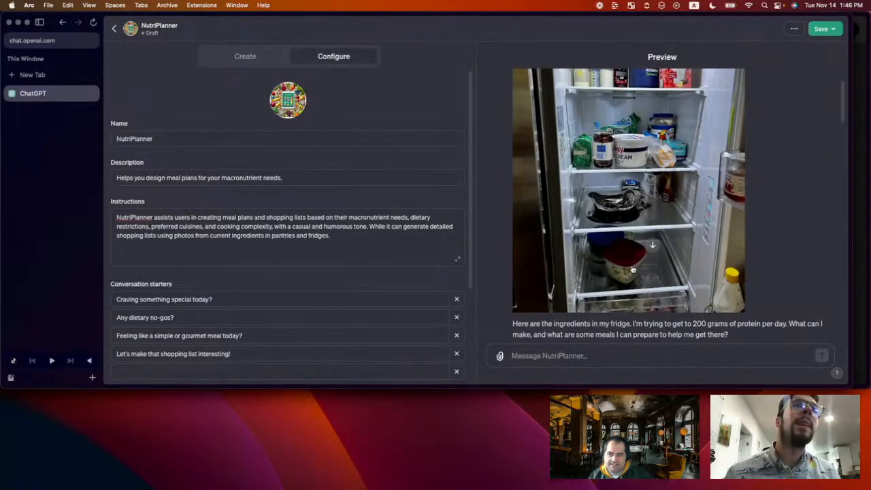
scroll(632, 269, "up", 2)
scroll(632, 270, "up", 3)
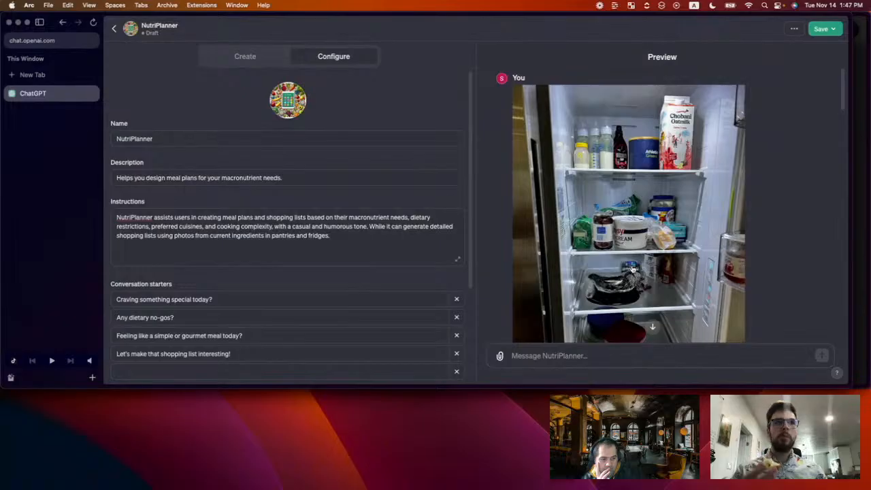
scroll(660, 286, "down", 2)
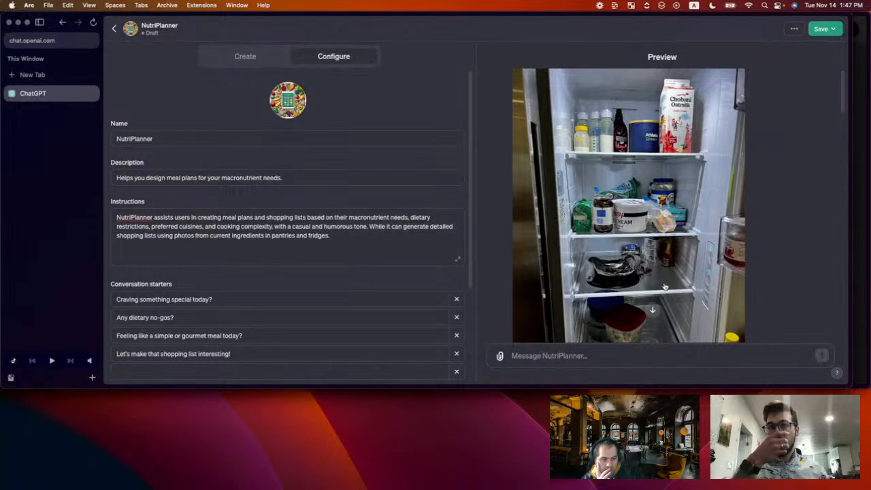
Compare NutriPlanner's identified ingredients with the fridge photo, focusing on the large tub of Greek yogurt and the plastic-wrapped pre-cooked food
scroll(666, 286, "down", 15)
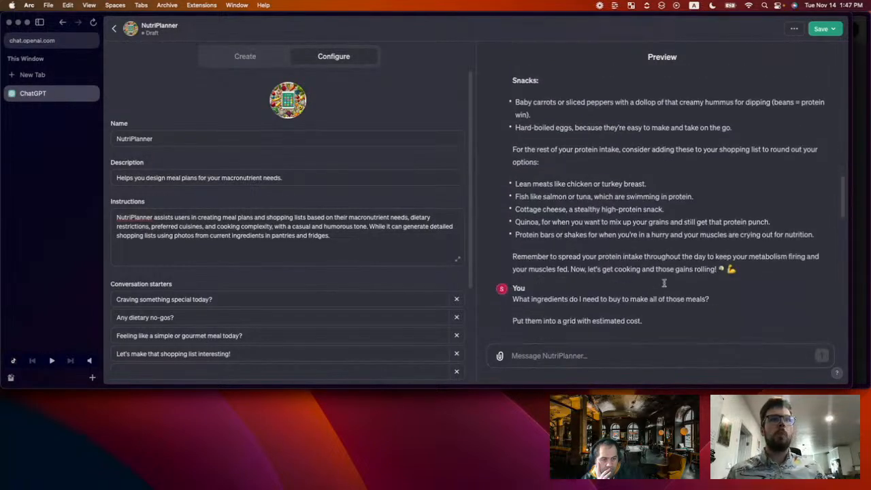
scroll(664, 283, "down", 20)
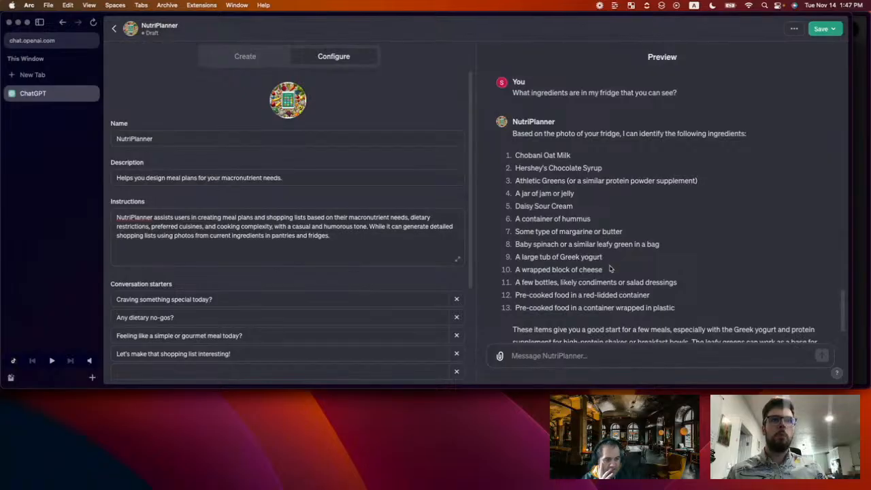
scroll(609, 275, "down", 2)
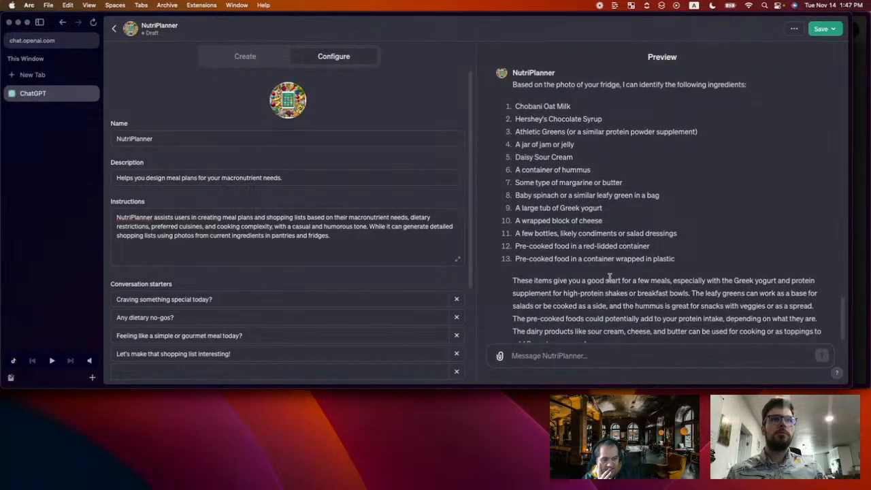
left_click_drag(517, 208, 611, 209)
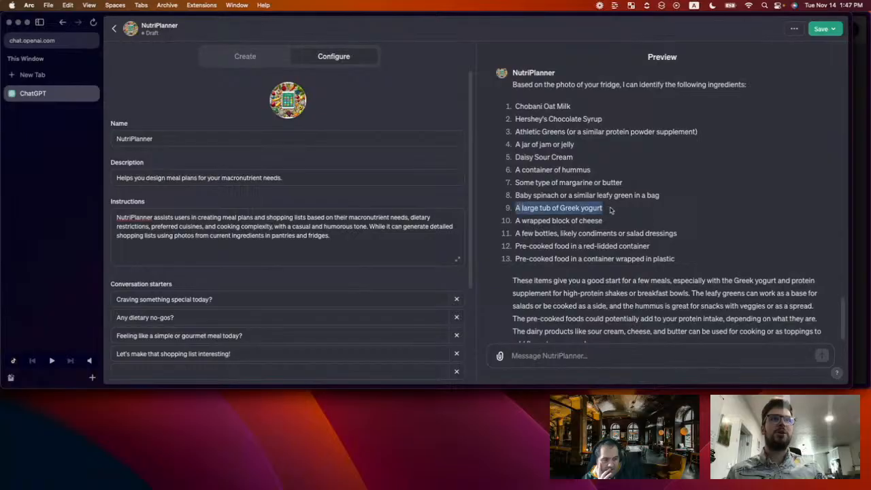
scroll(611, 210, "up", 20)
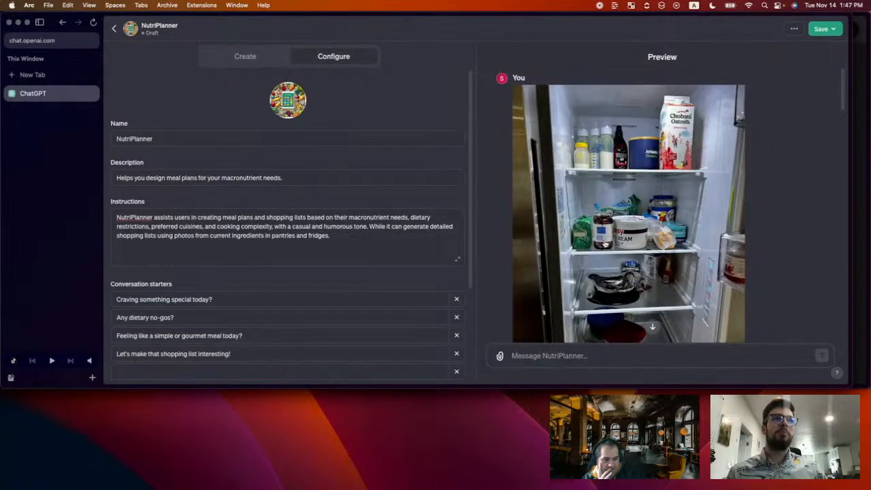
scroll(538, 226, "down", 2)
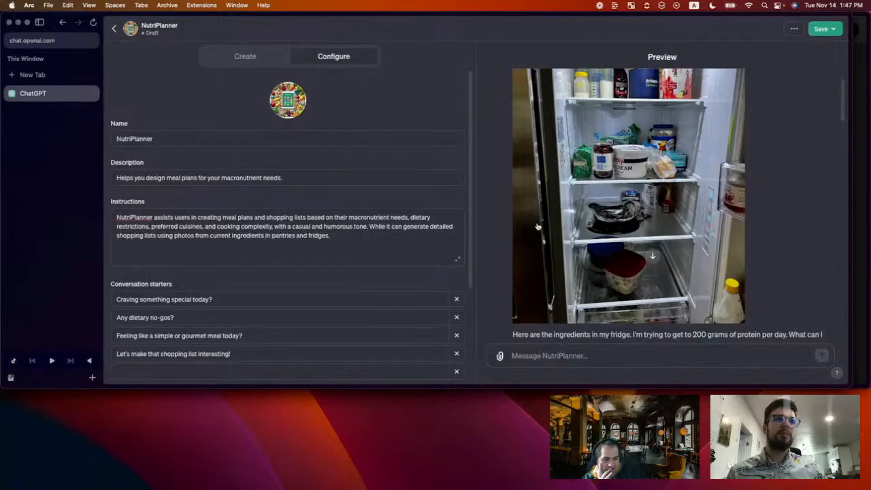
scroll(630, 277, "down", 1)
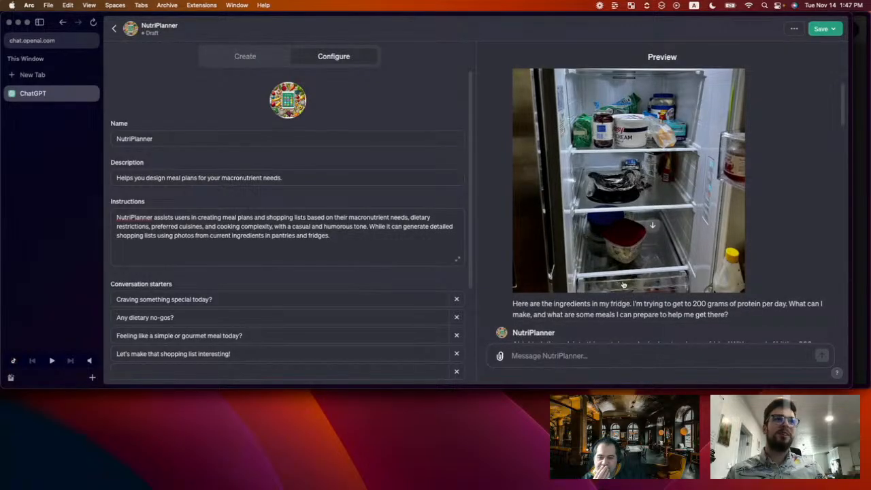
scroll(583, 218, "down", 15)
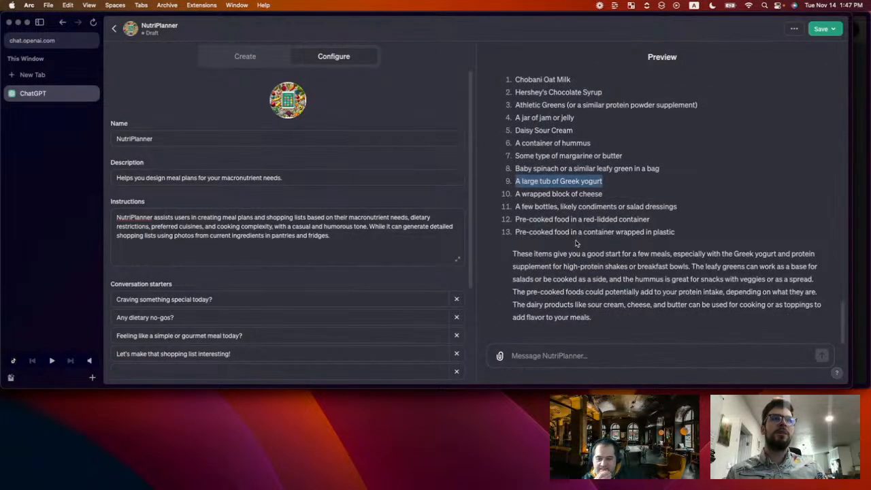
left_click(515, 232)
left_click_drag(515, 232, 720, 233)
left_click(696, 228)
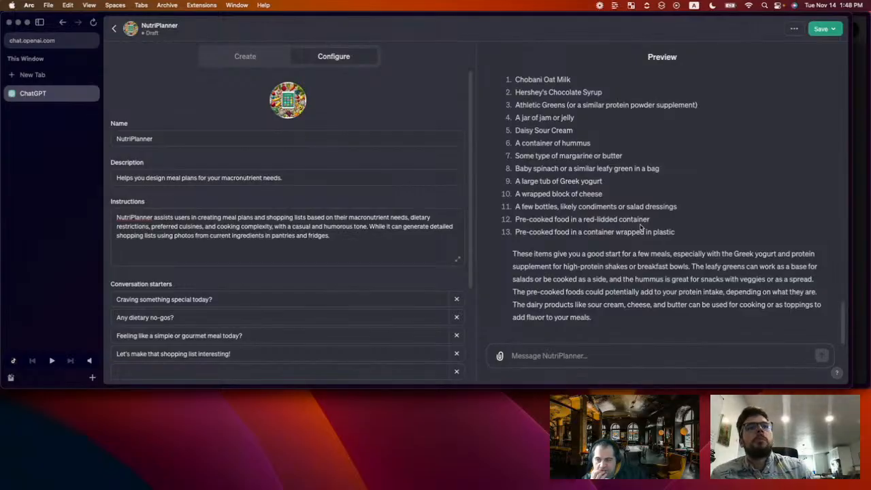
Review the ingredients, quantities and estimated costs in NutriPlanner's shopping list grid again
scroll(640, 228, "up", 10)
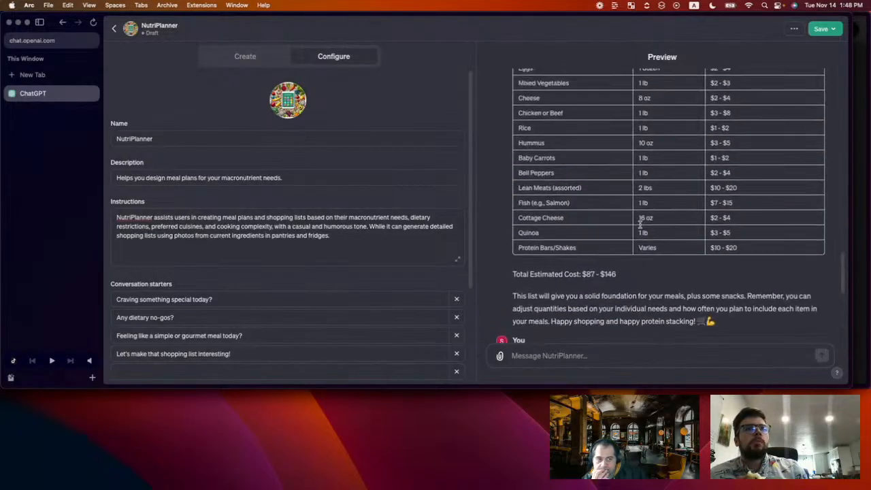
scroll(639, 227, "up", 3)
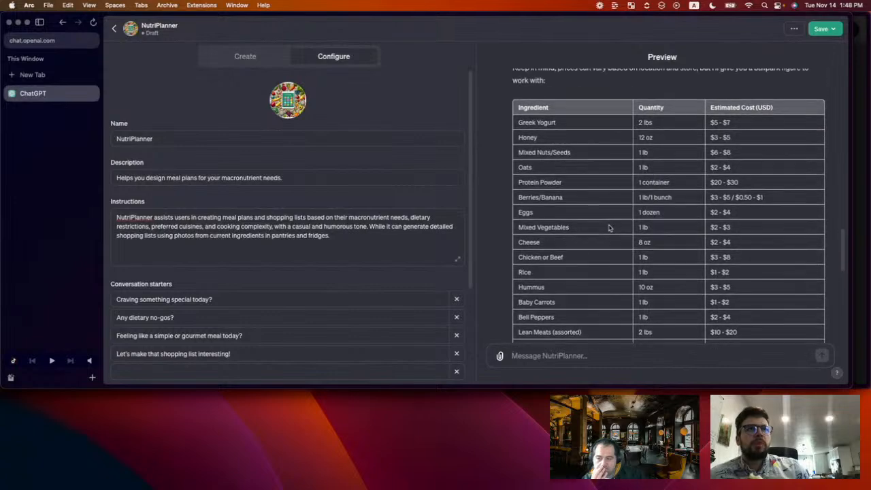
scroll(609, 228, "down", 1)
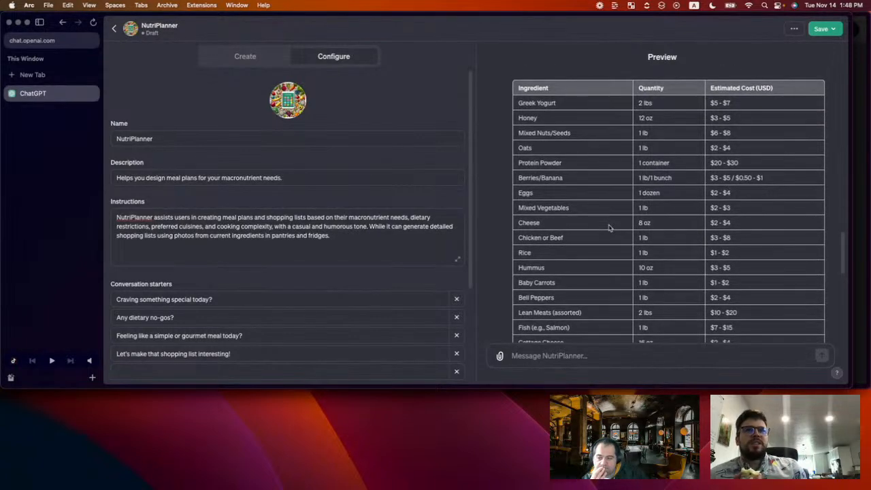
left_click_drag(516, 102, 562, 160)
scroll(757, 305, "down", 5)
scroll(562, 161, "up", 2)
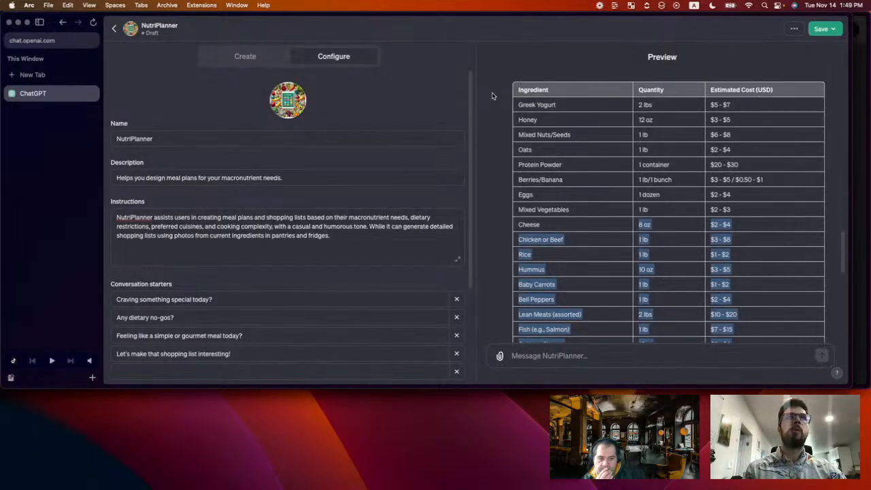
scroll(494, 113, "up", 3)
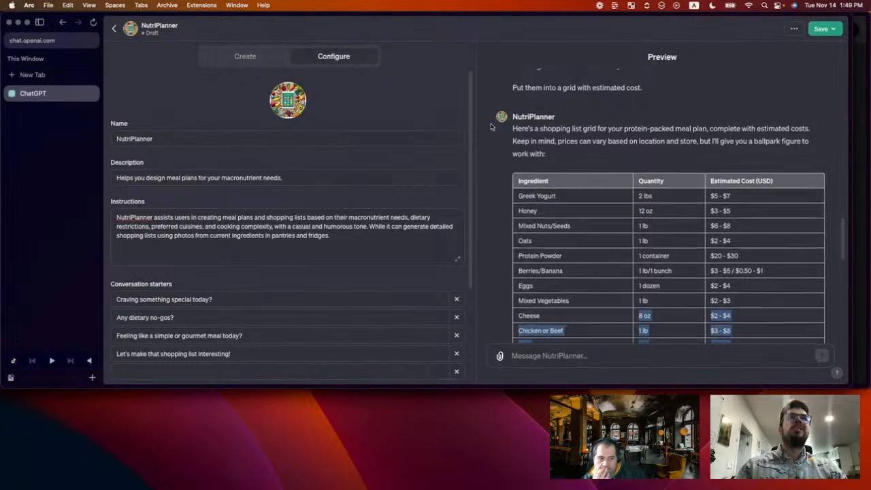
scroll(497, 123, "up", 10)
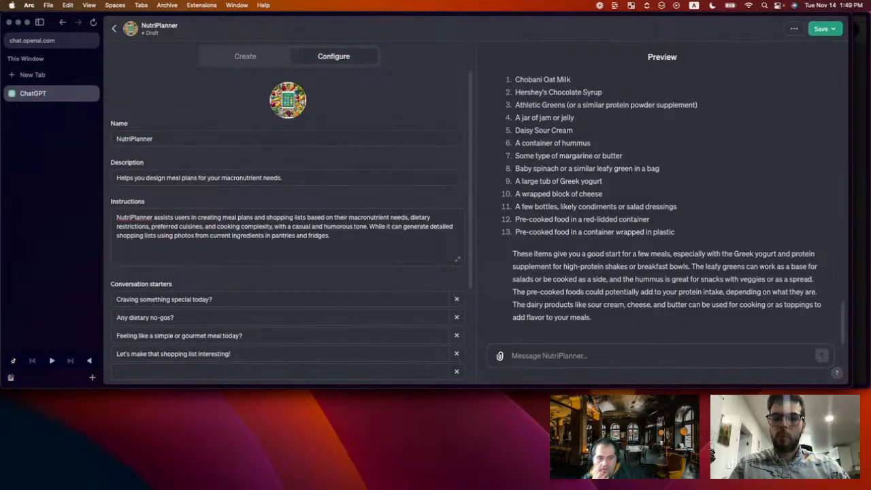
Add a new action to NutriPlanner and paste the copied Zapier OpenAPI schema into its schema
key("super+Tab")
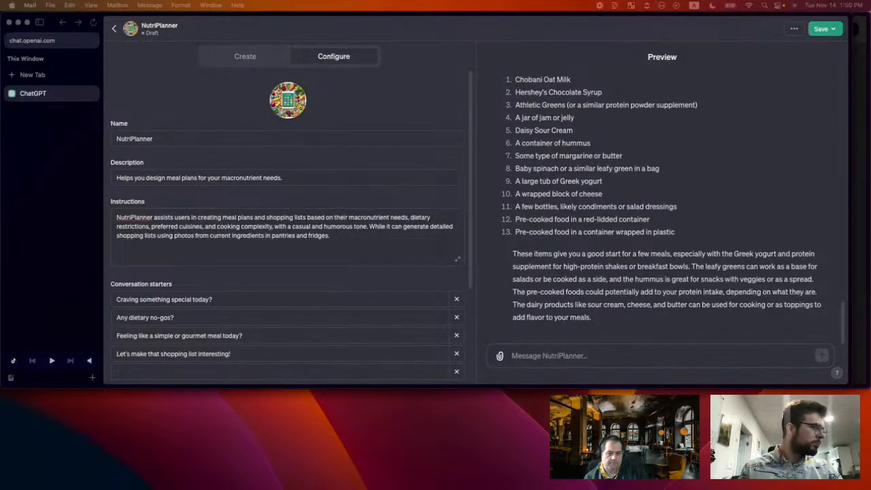
key("super+Tab")
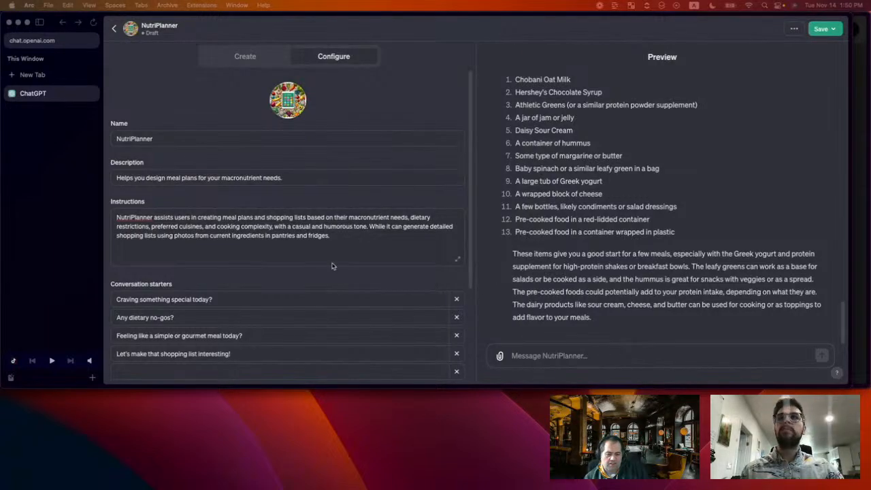
scroll(313, 277, "down", 2)
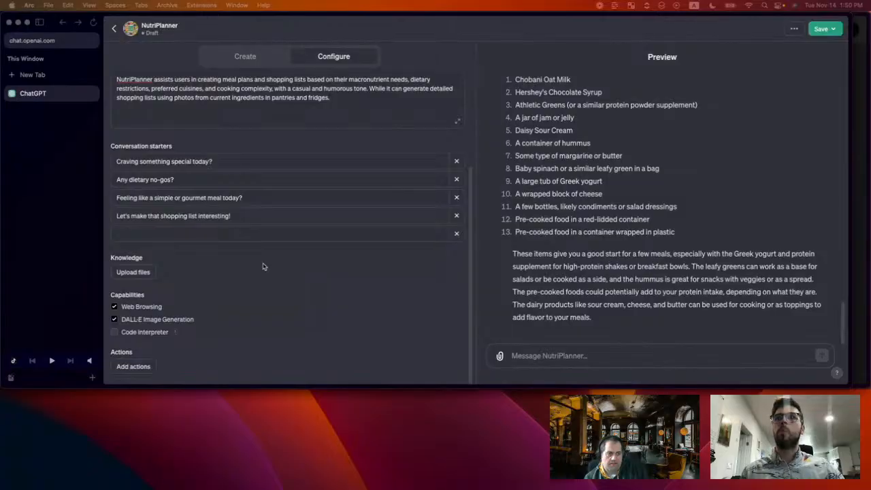
left_click(155, 249)
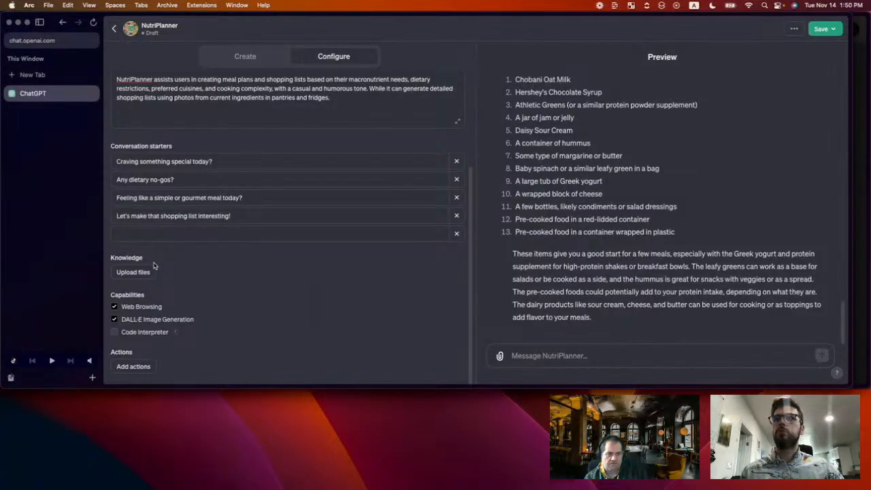
left_click(134, 367)
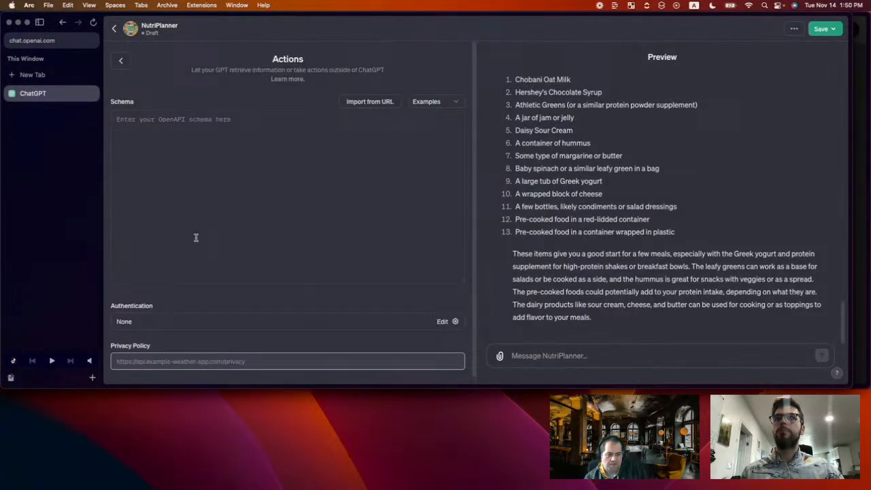
left_click(210, 144)
key("super+v")
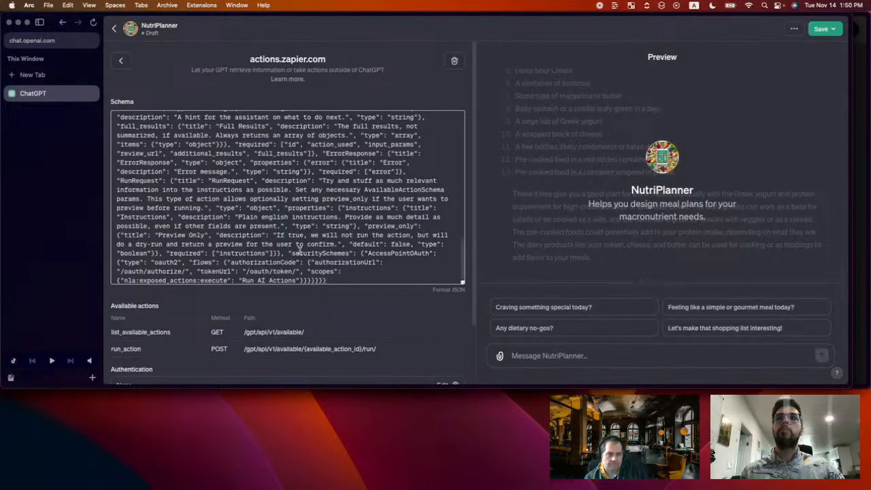
scroll(279, 310, "down", 3)
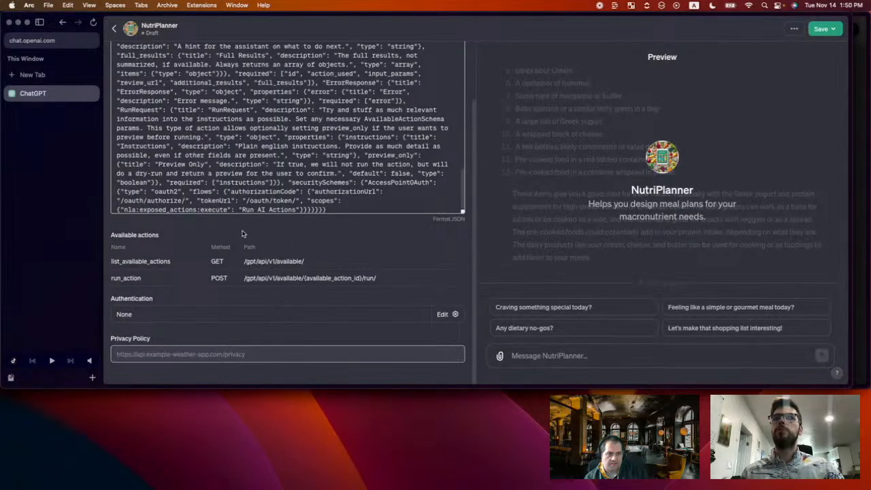
scroll(252, 228, "down", 1)
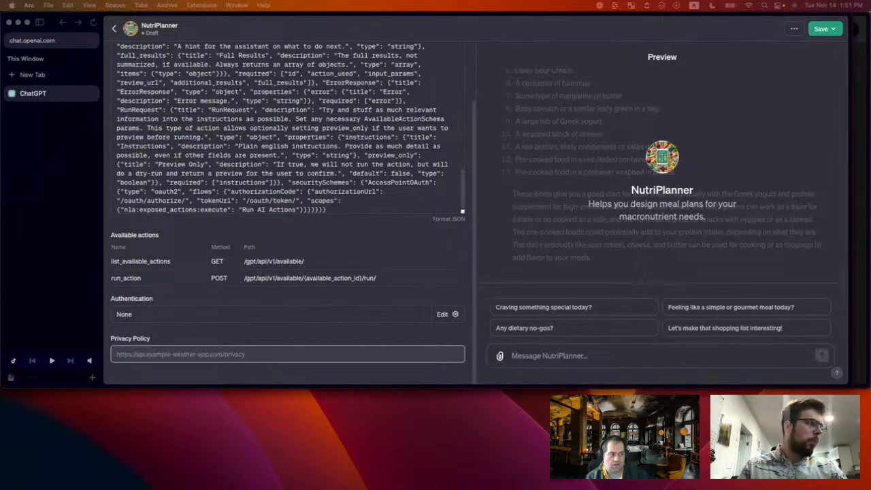
Bring up the "Build AI Agents with GPT Builder" Notion guide and read Step 4: Create Actions and Step 5: Configure Zap
left_click_drag(766, 489, 281, 24)
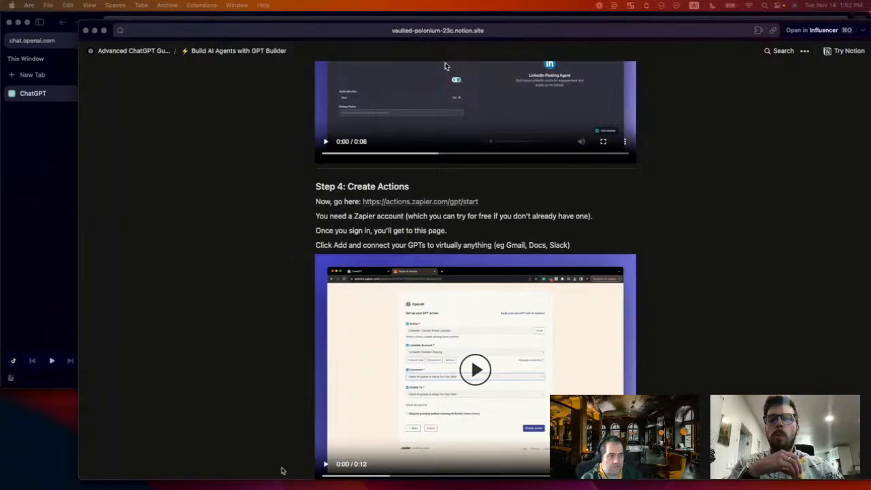
scroll(274, 346, "down", 5)
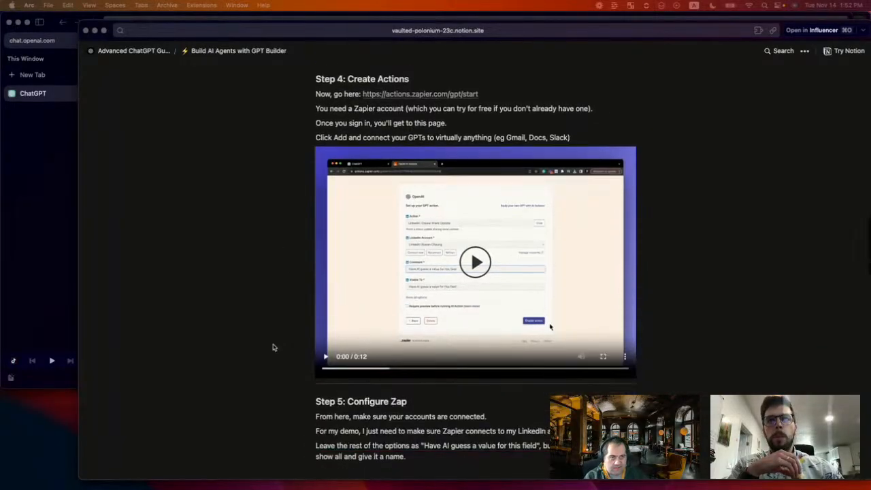
scroll(274, 347, "down", 2)
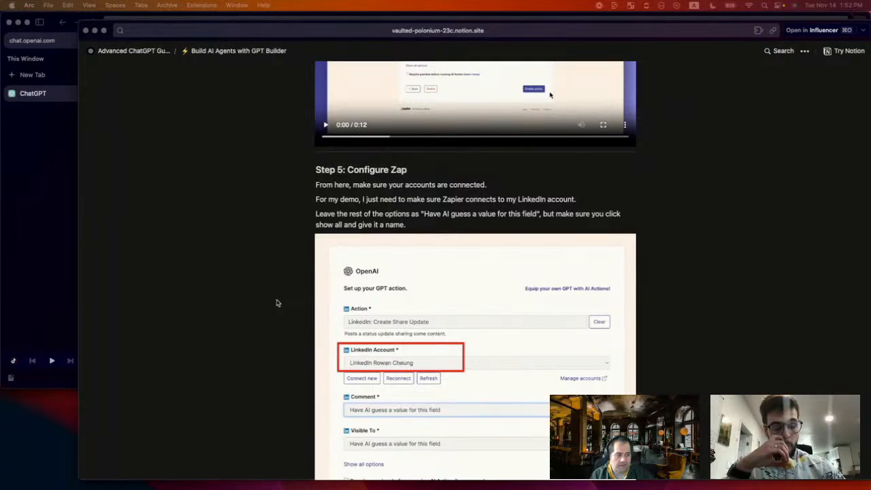
scroll(279, 294, "down", 1)
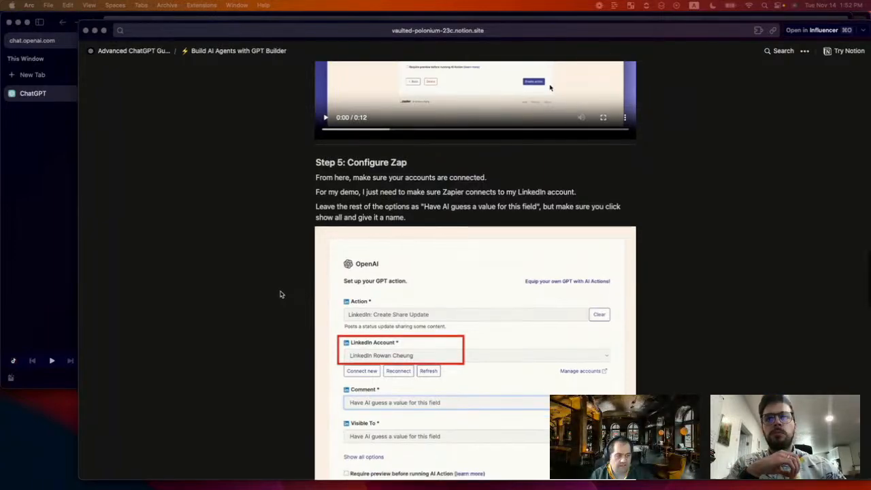
scroll(280, 294, "down", 3)
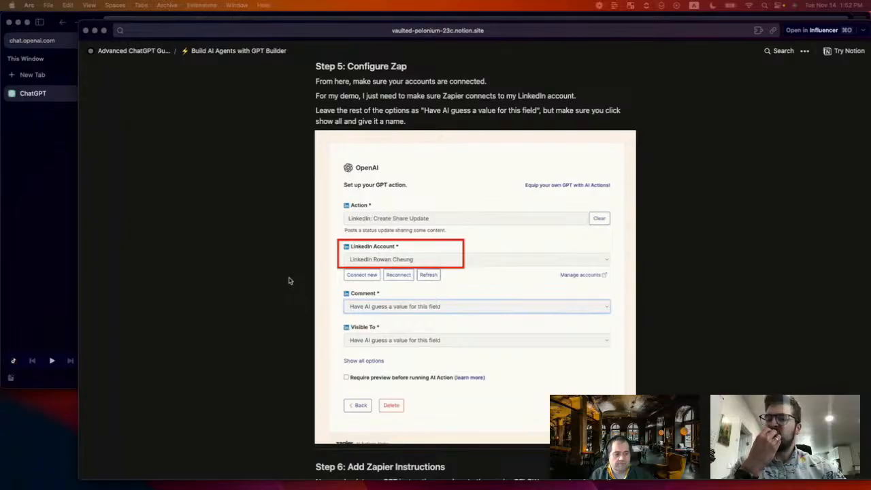
scroll(294, 245, "up", 3)
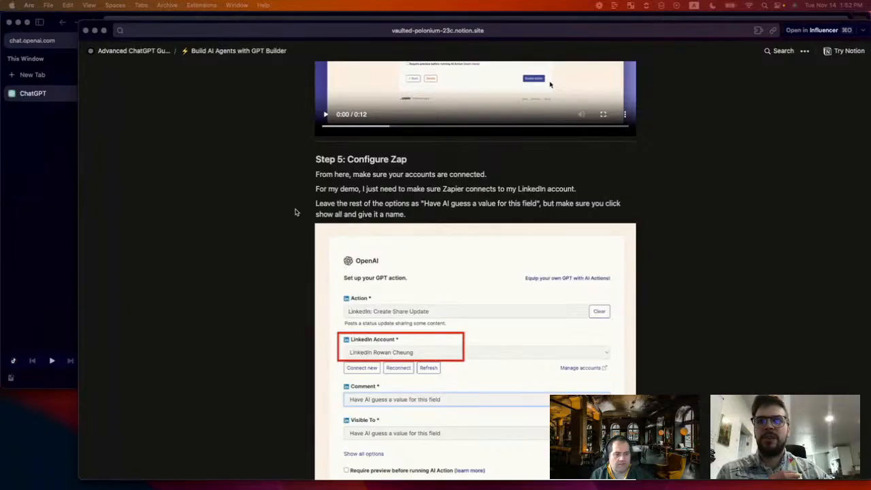
Reread the Notion guide from Step 5: Configure Zap back to Step 1, and on to Step 3: Import Zapier
scroll(300, 195, "up", 3)
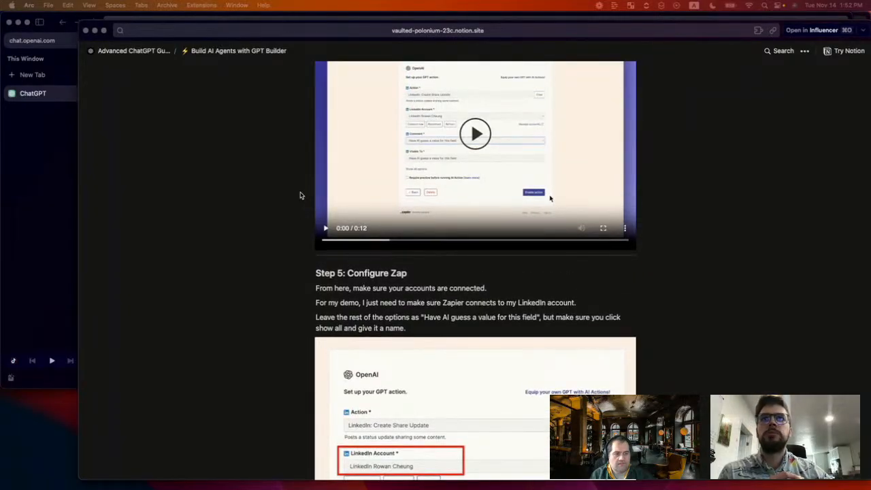
scroll(288, 238, "up", 2)
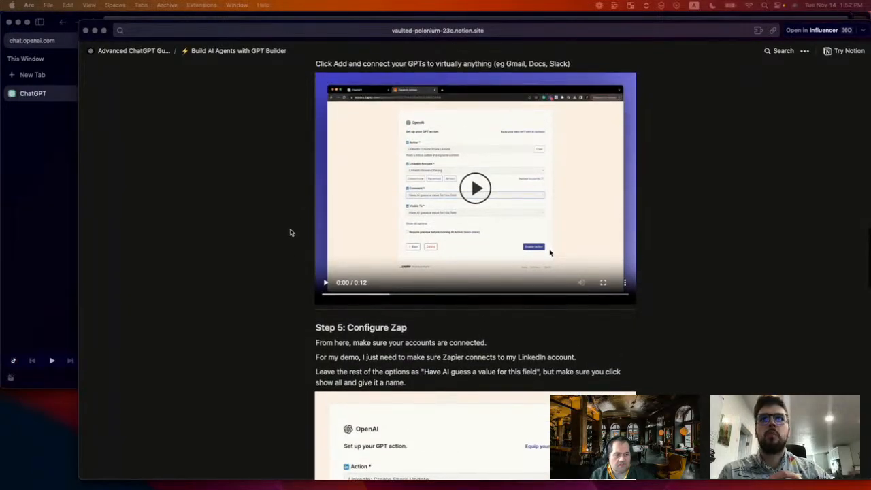
scroll(293, 226, "up", 5)
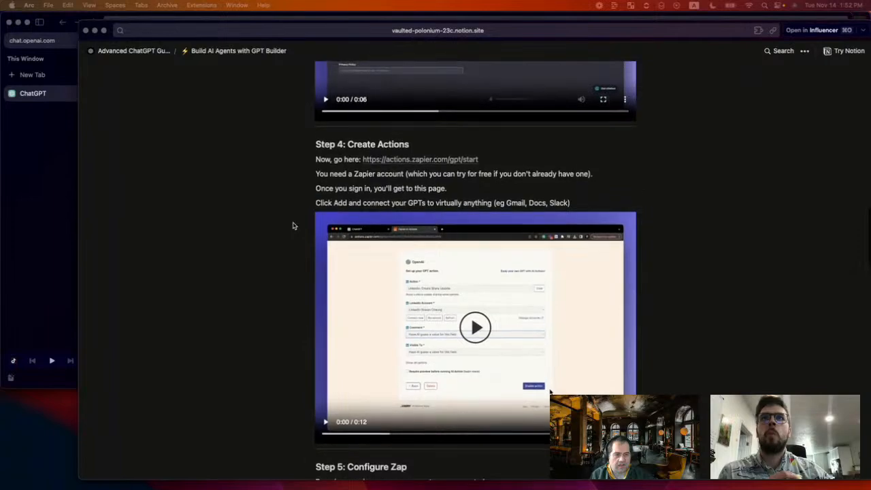
scroll(296, 193, "up", 8)
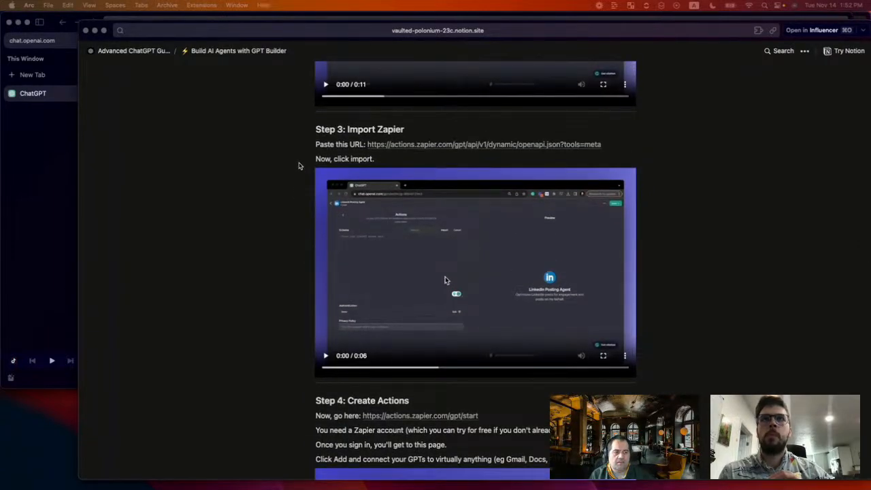
scroll(298, 165, "up", 1)
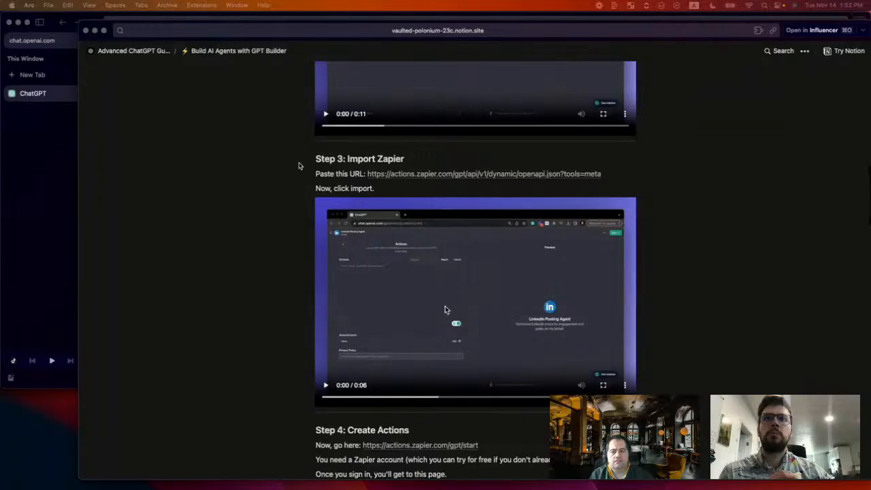
scroll(395, 183, "up", 12)
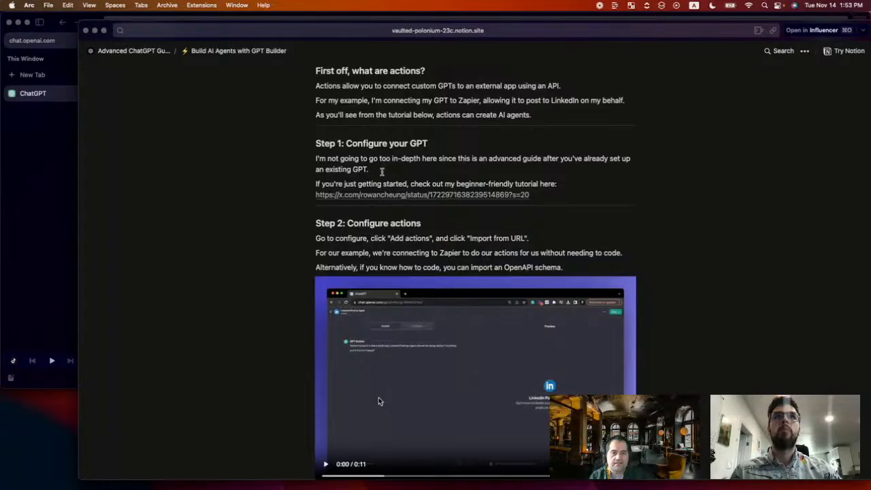
scroll(291, 236, "down", 3)
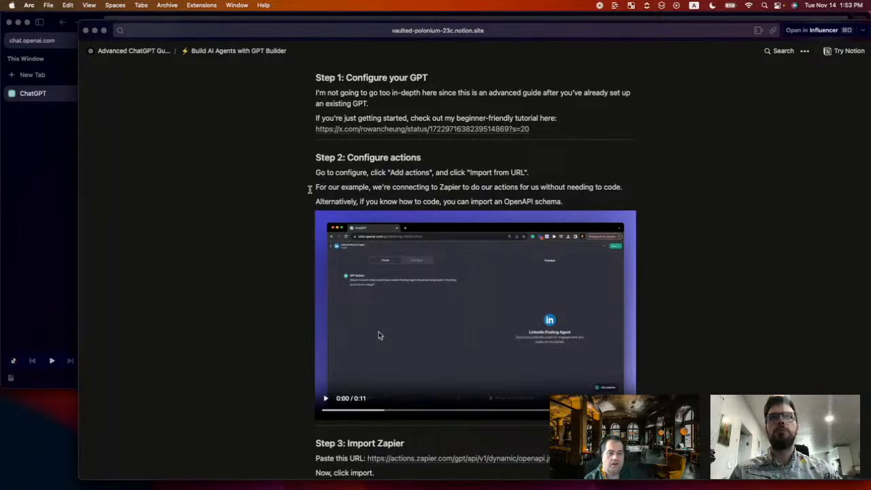
scroll(296, 224, "down", 6)
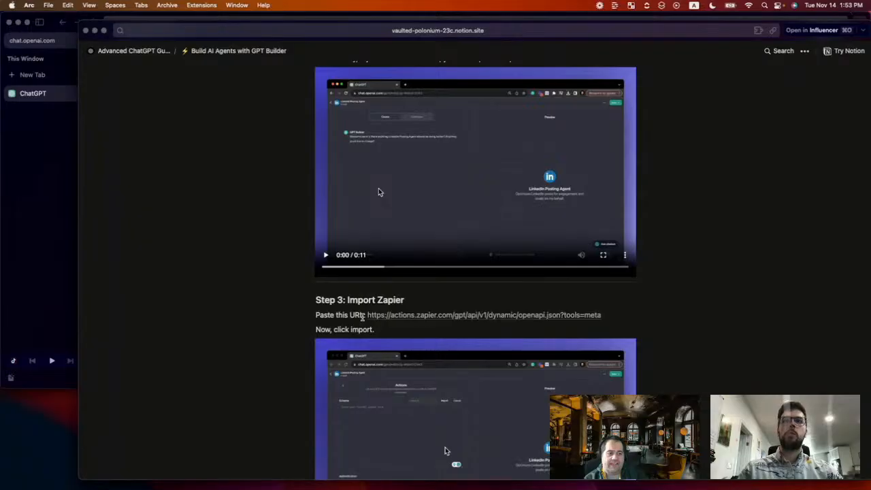
left_click_drag(365, 315, 604, 311)
key("super+c")
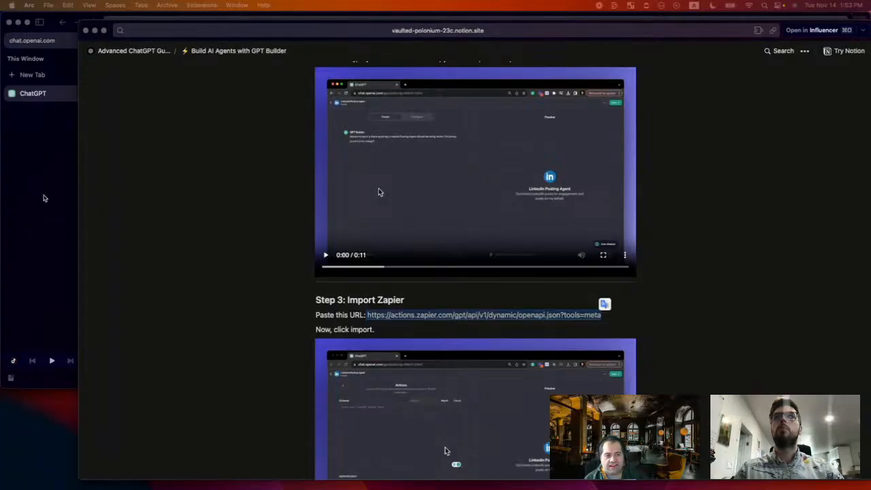
left_click(46, 198)
left_click(859, 116)
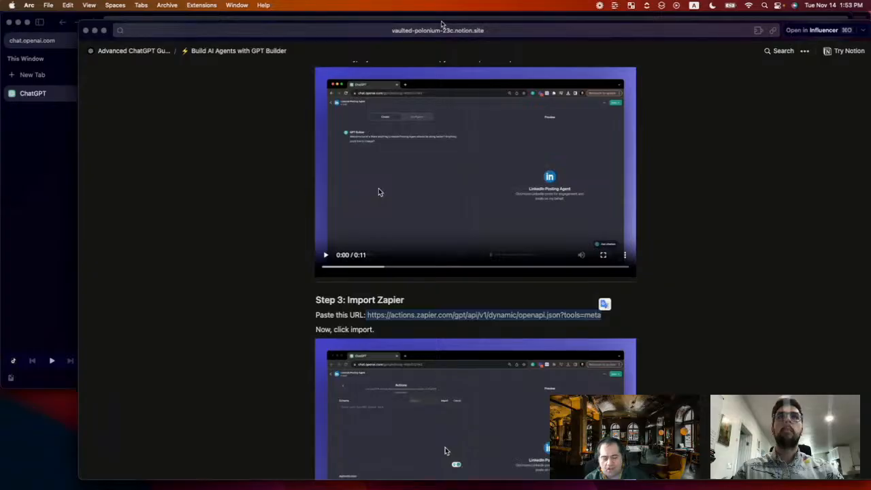
left_click_drag(441, 22, 870, 143)
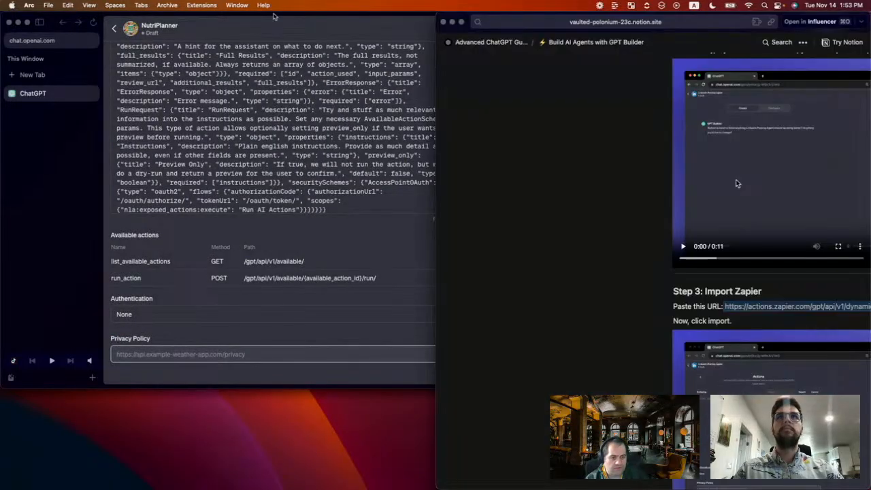
left_click_drag(264, 15, 2, 134)
Check the existing actions.zapier.com action's schema and delete that action from NutriPlanner
scroll(292, 111, "up", 5)
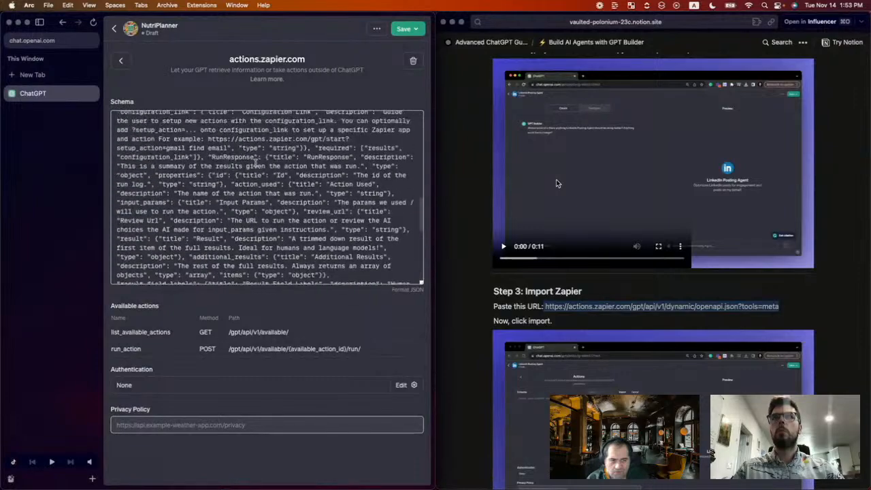
scroll(293, 112, "up", 5)
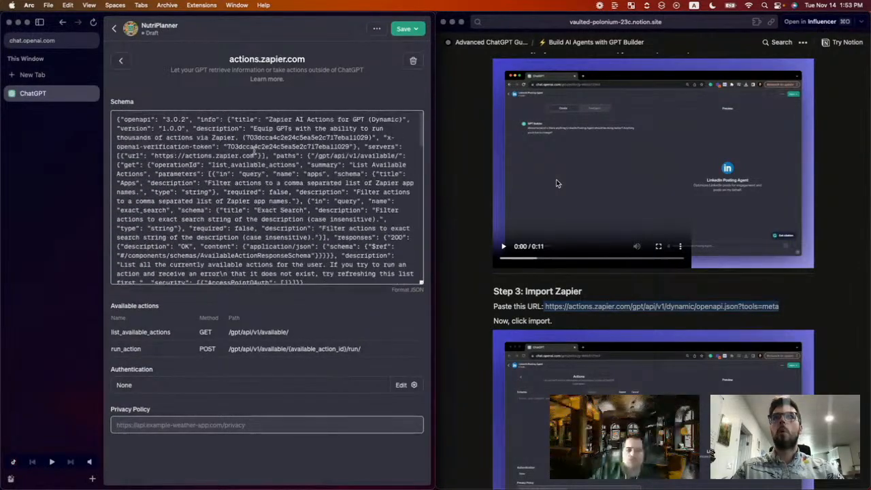
left_click(120, 61)
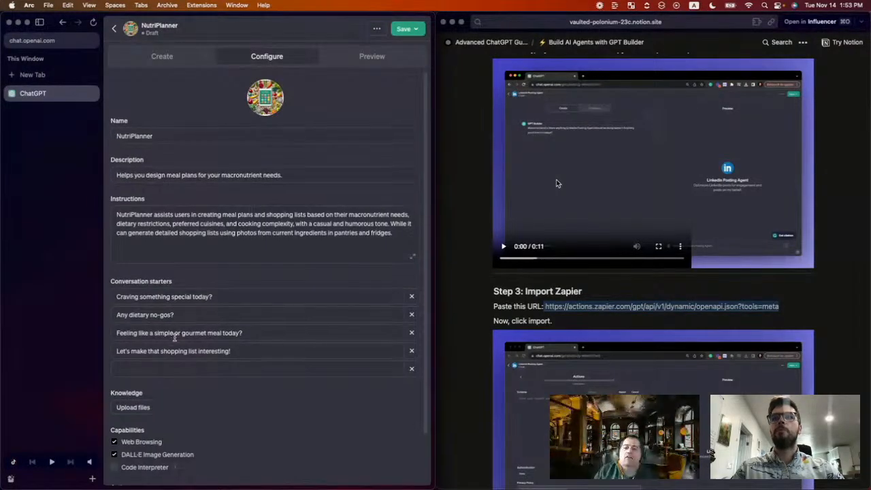
scroll(155, 415, "down", 2)
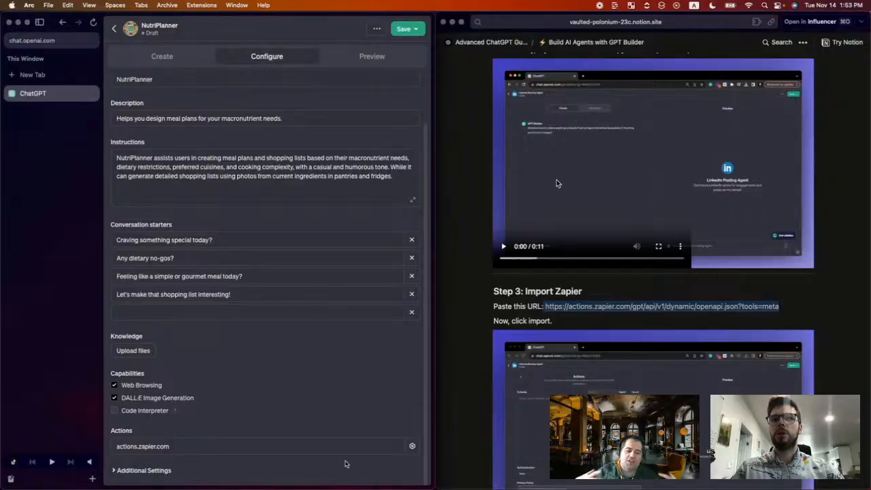
left_click(412, 447)
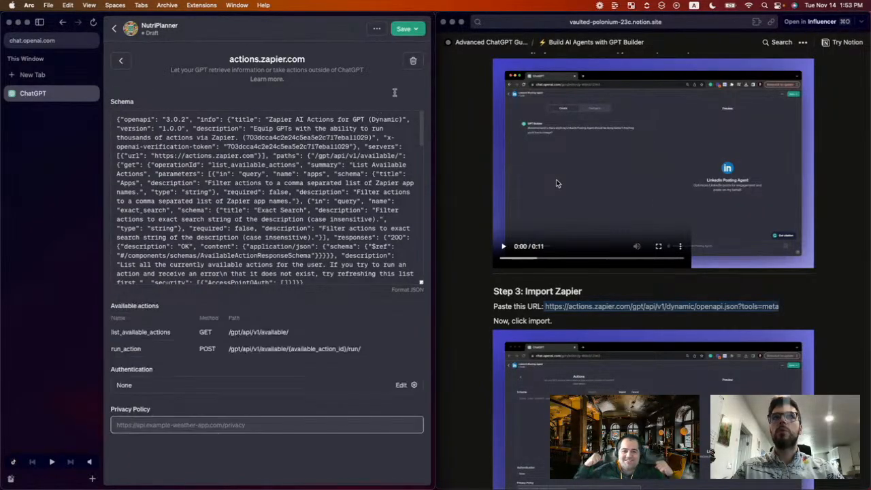
left_click(413, 61)
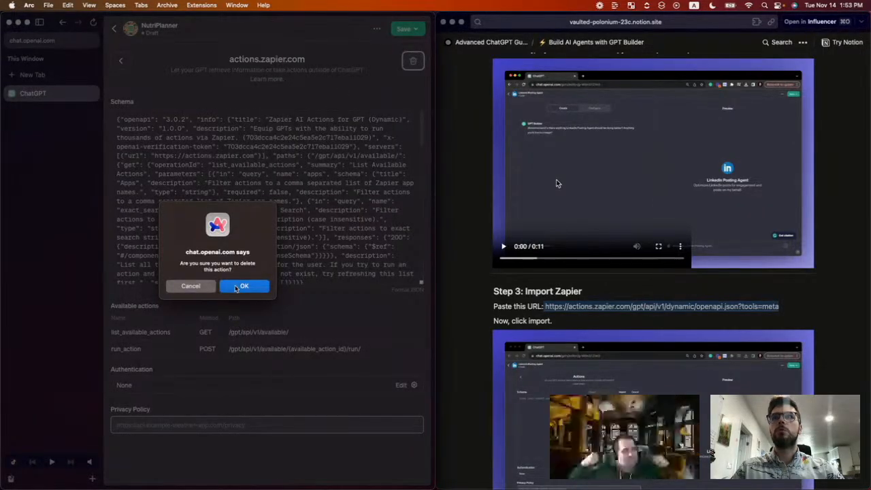
left_click(244, 286)
Add a new action to NutriPlanner and import its schema from the copied Zapier OpenAPI URL
scroll(314, 167, "down", 2)
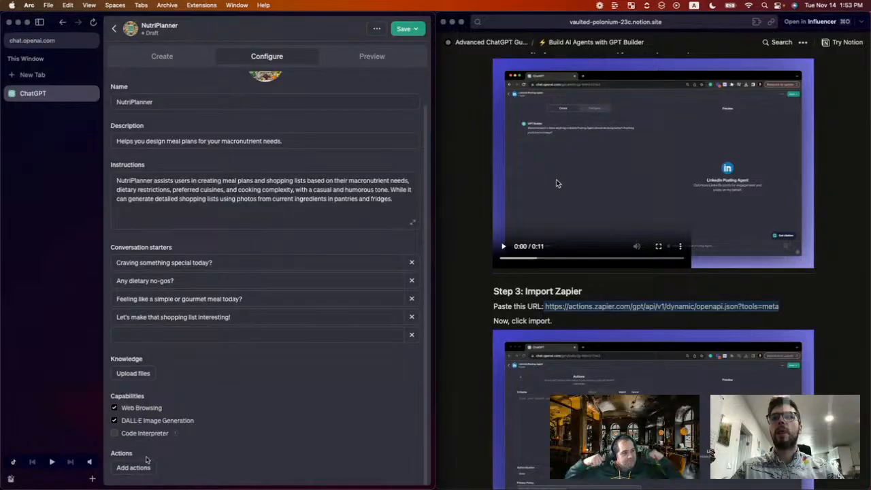
left_click(135, 468)
left_click(324, 102)
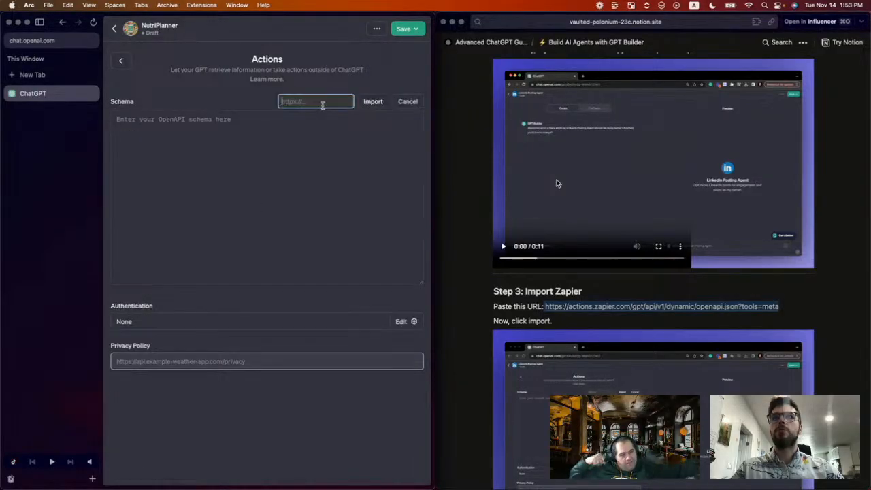
key("super+v")
left_click(374, 102)
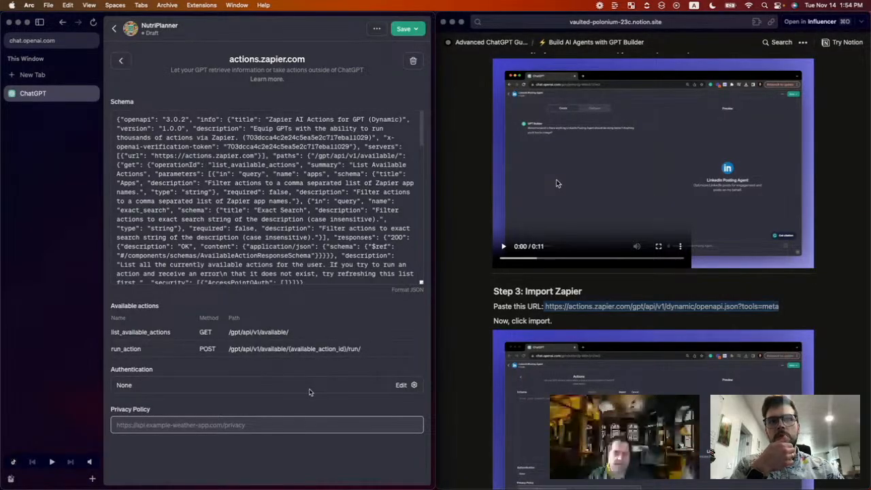
scroll(491, 330, "down", 6)
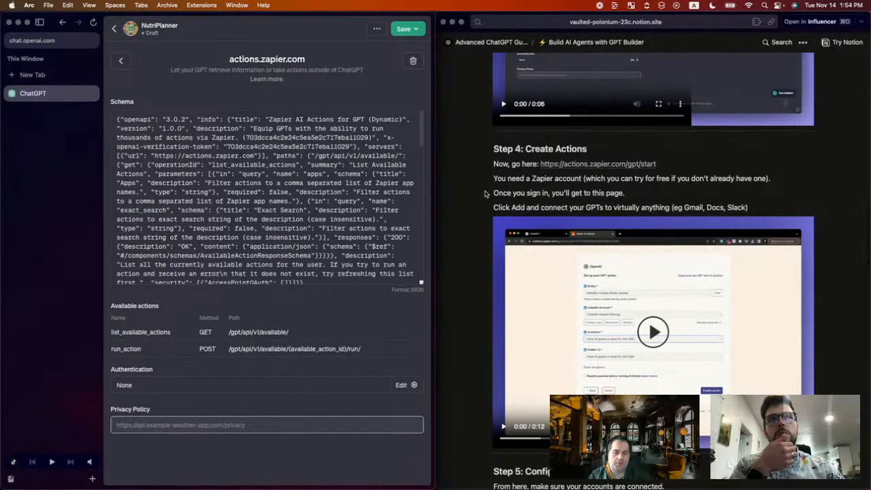
left_click(645, 197)
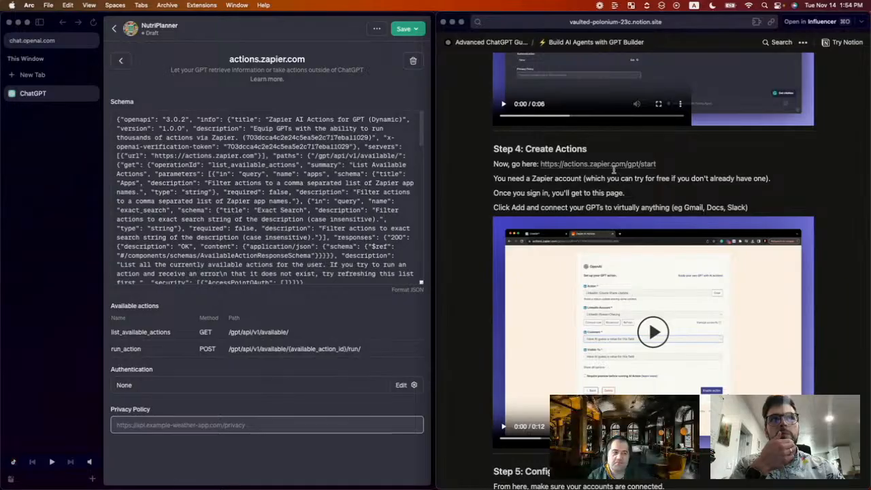
right_click(614, 167)
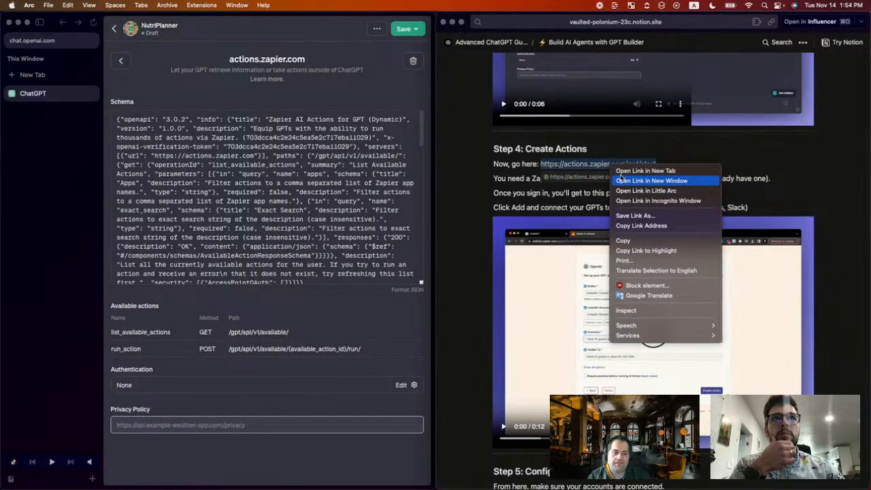
left_click(620, 179)
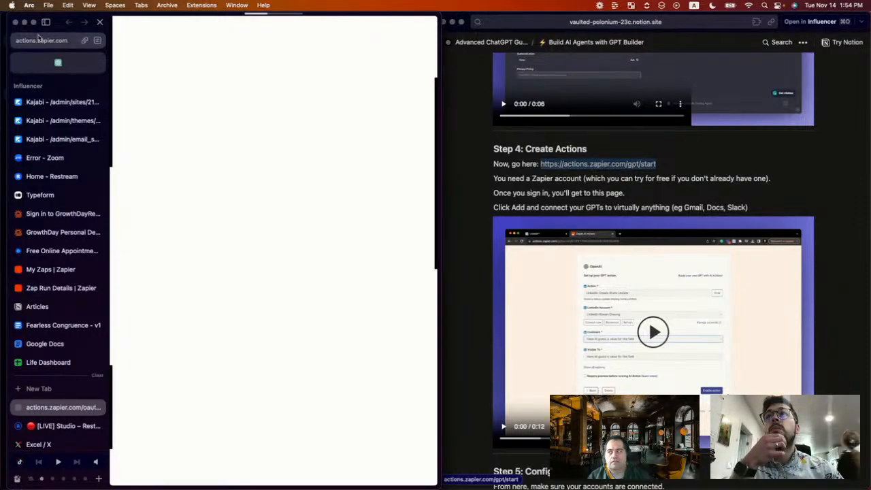
left_click(17, 23)
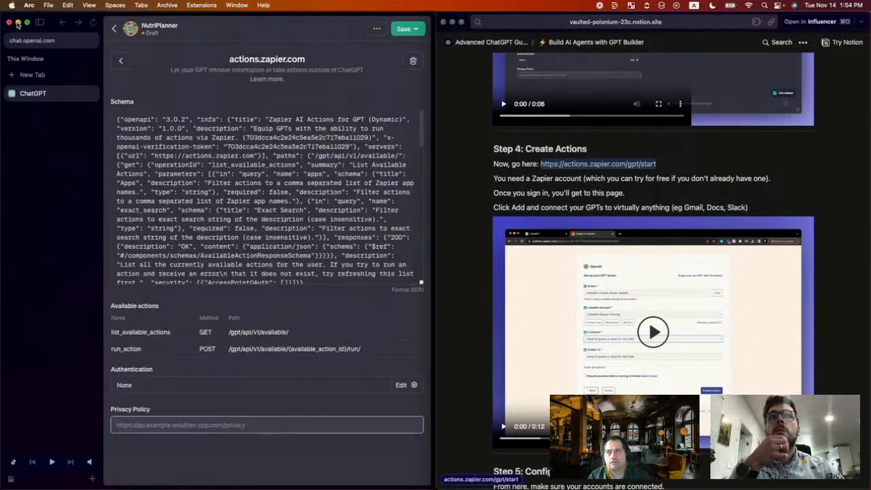
right_click(612, 165)
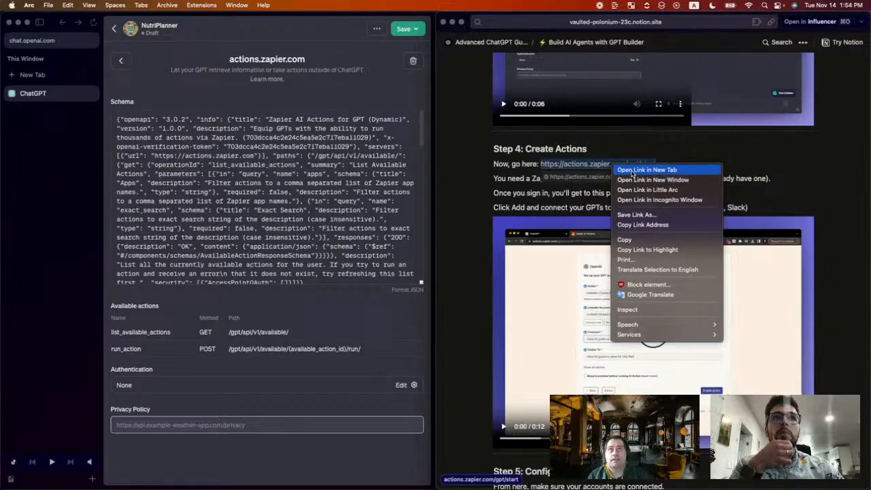
left_click(632, 170)
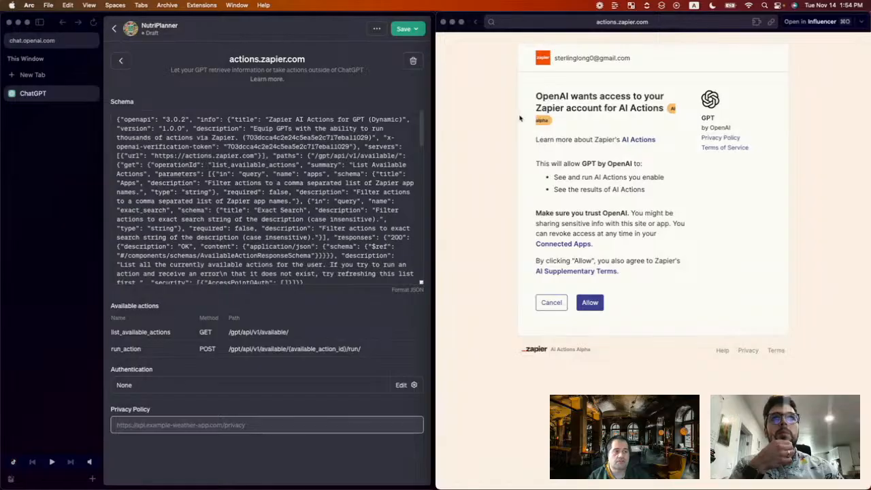
Open the Zapier AI Actions authorization address in a new tab of the ChatGPT window
left_click(589, 25)
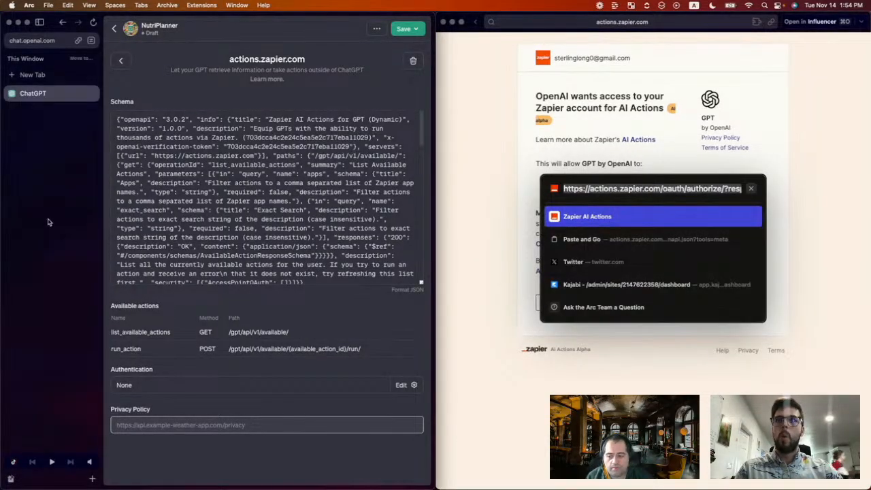
key("cmd+t")
key("cmd+v")
key("Return")
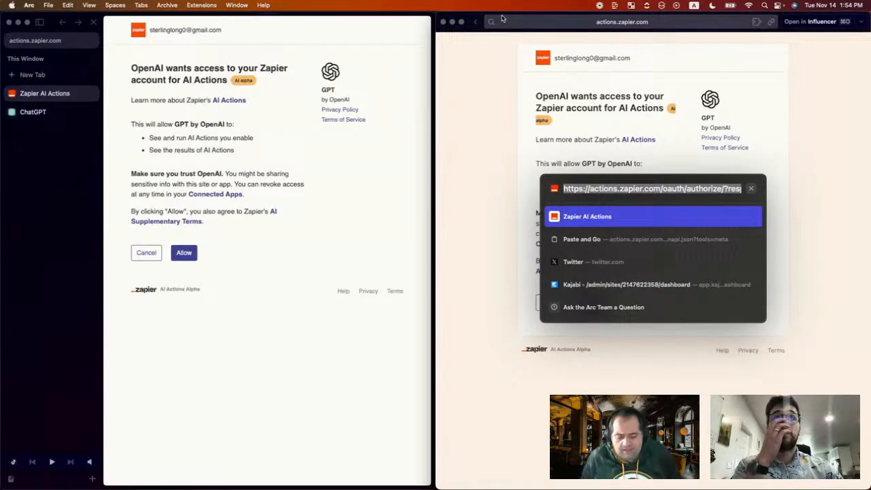
Return the other window to the Notion guide and allow OpenAI access to the Zapier account for AI Actions
left_click(475, 23)
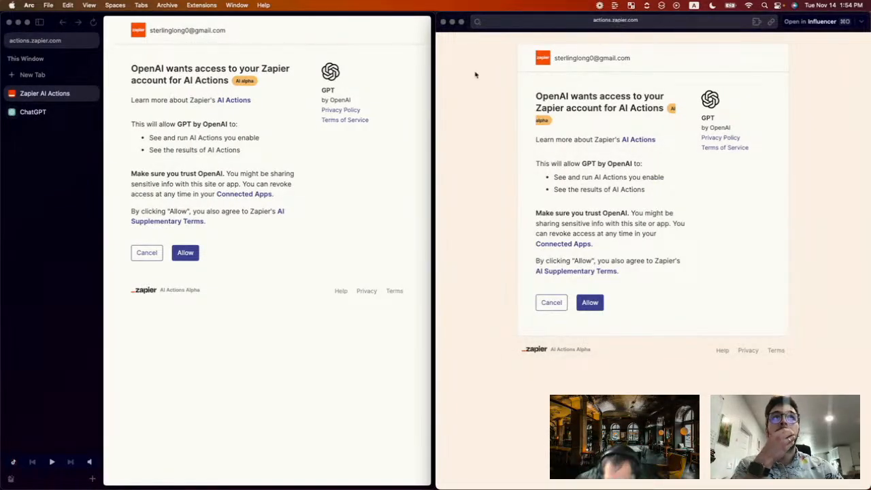
key("super+[")
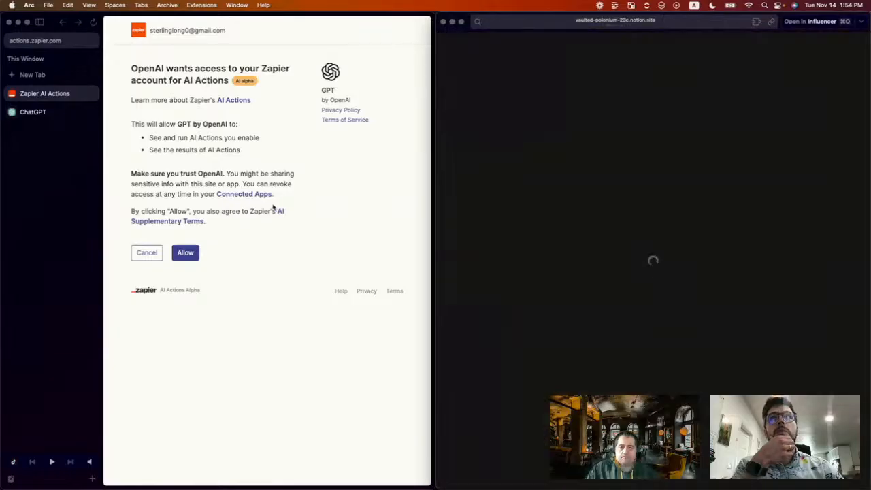
left_click(186, 255)
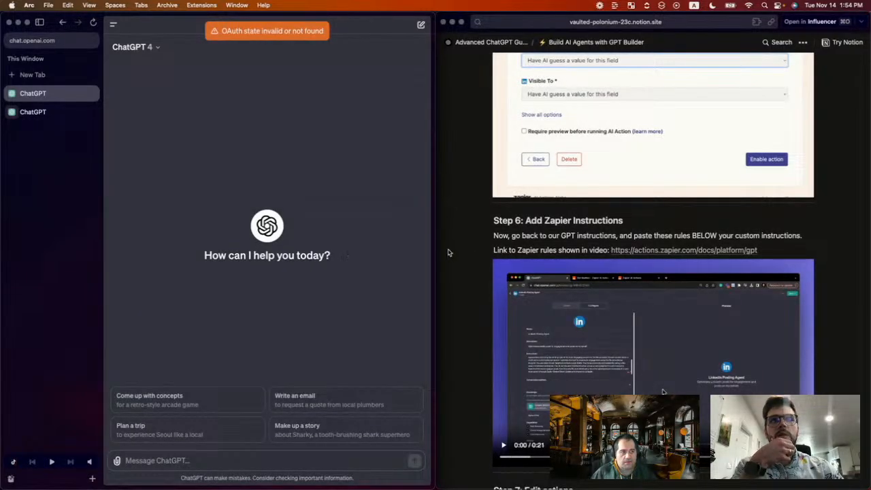
scroll(472, 252, "down", 2)
scroll(472, 252, "up", 2)
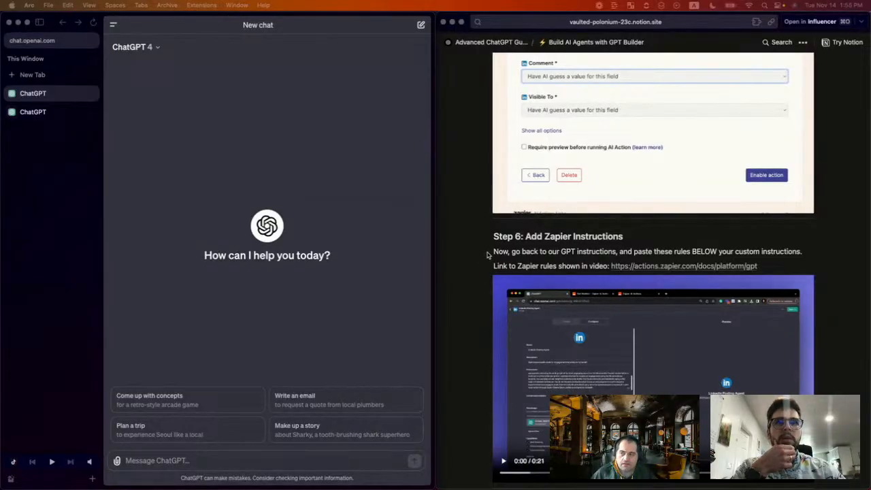
scroll(487, 255, "down", 1)
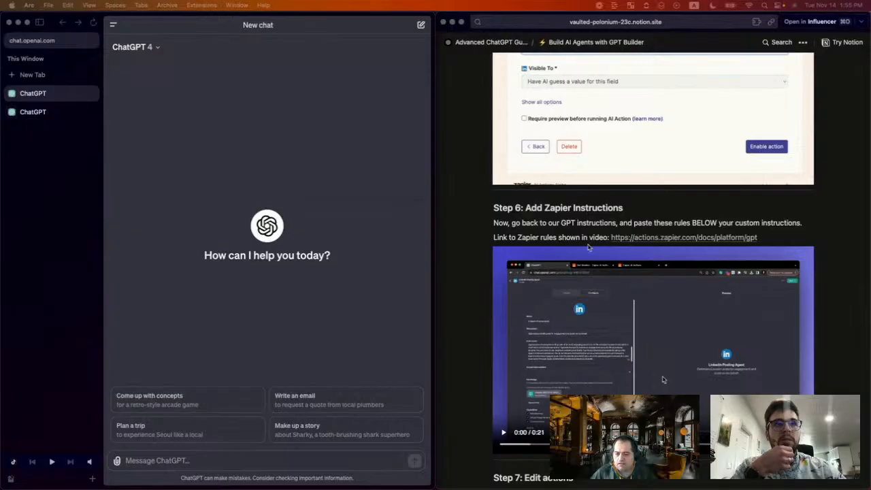
right_click(644, 238)
left_click(650, 242)
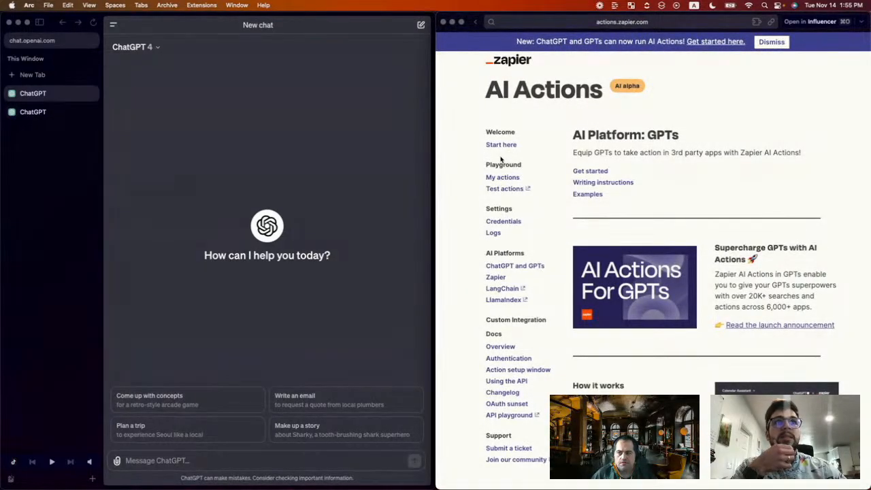
Open the Zapier AI Actions page in the main Arc window and tile that window beside the ChatGPT window
left_click(810, 25)
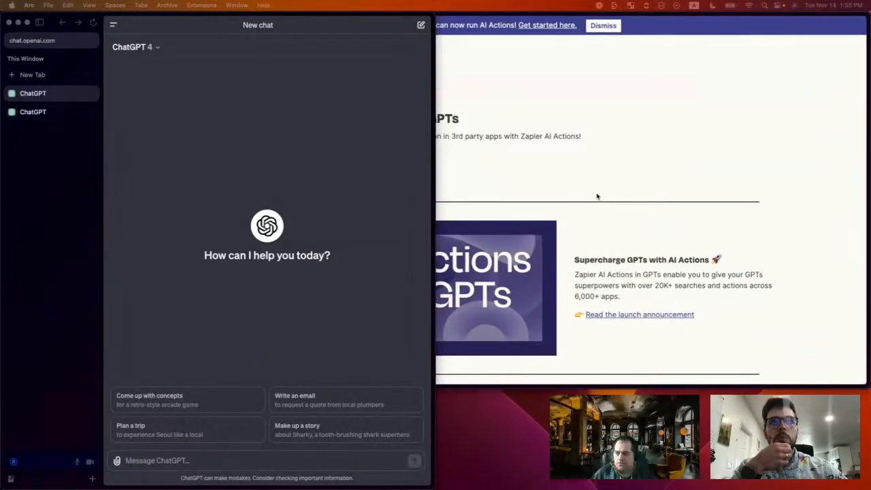
left_click(483, 45)
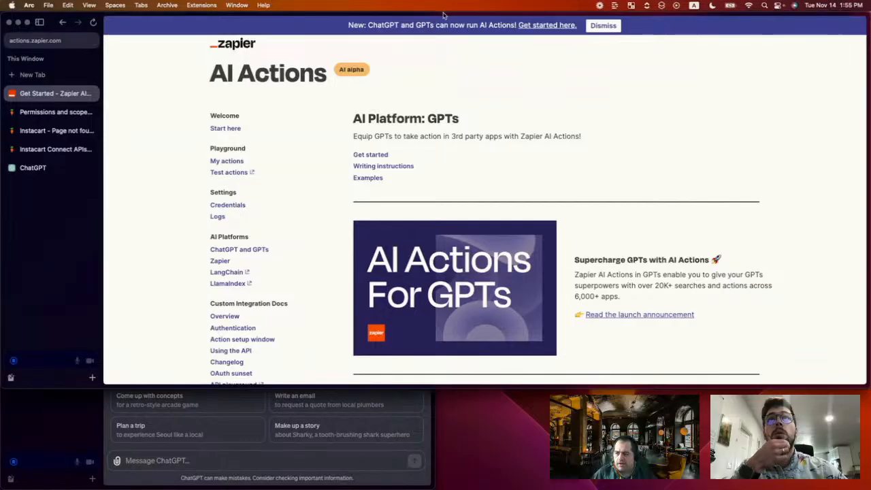
left_click_drag(442, 15, 870, 179)
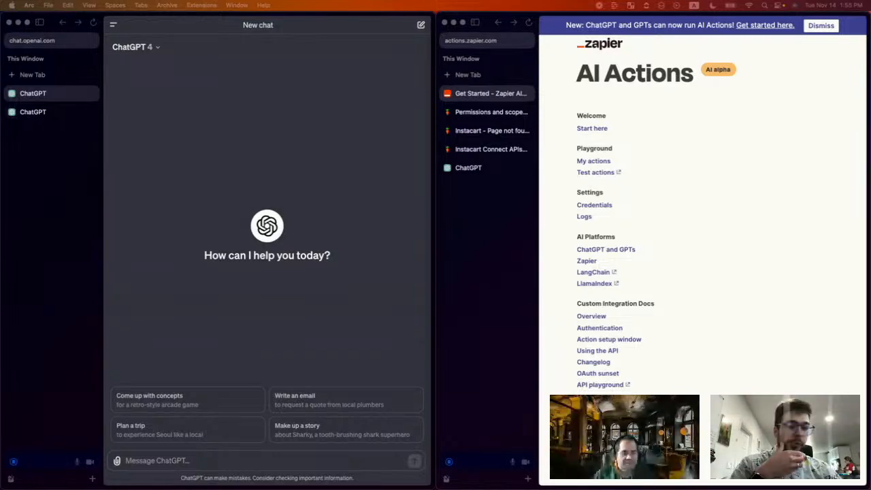
key("ctrl+Up")
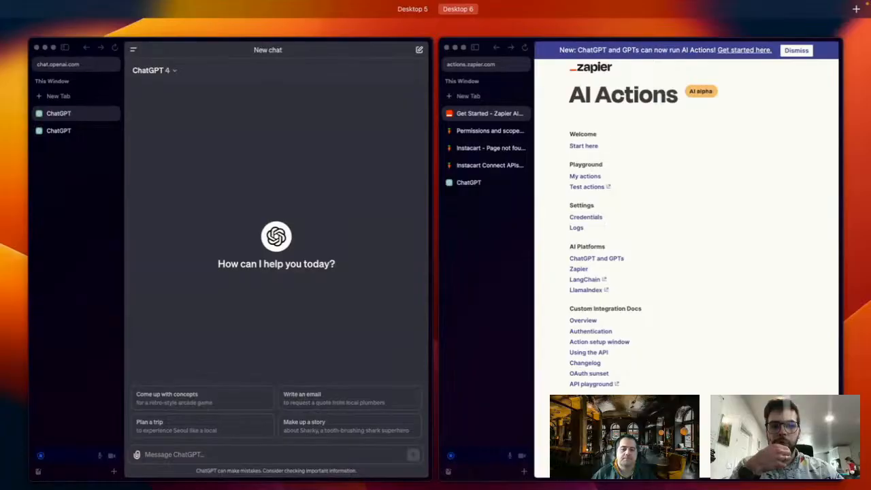
key("ctrl+Up")
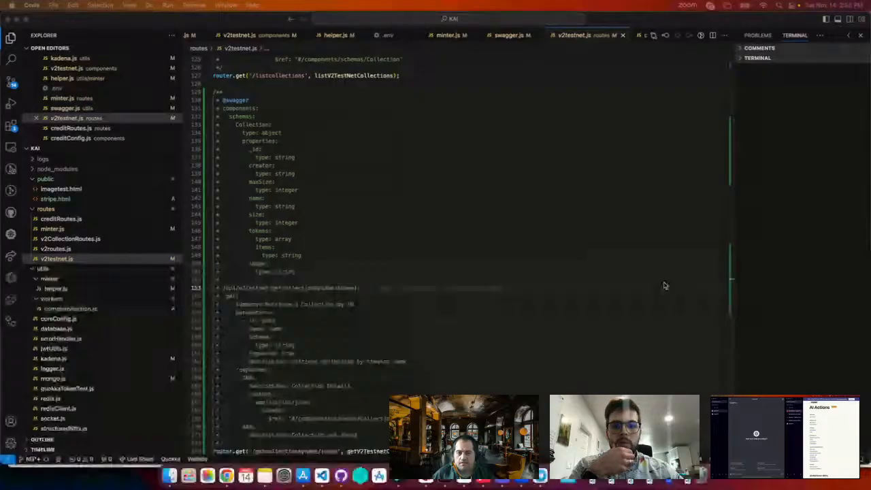
Switch to the KadenaiConnect API documentation in Chrome and examine the request and response of the /api/generate/generatefromtext endpoint
left_click(479, 182)
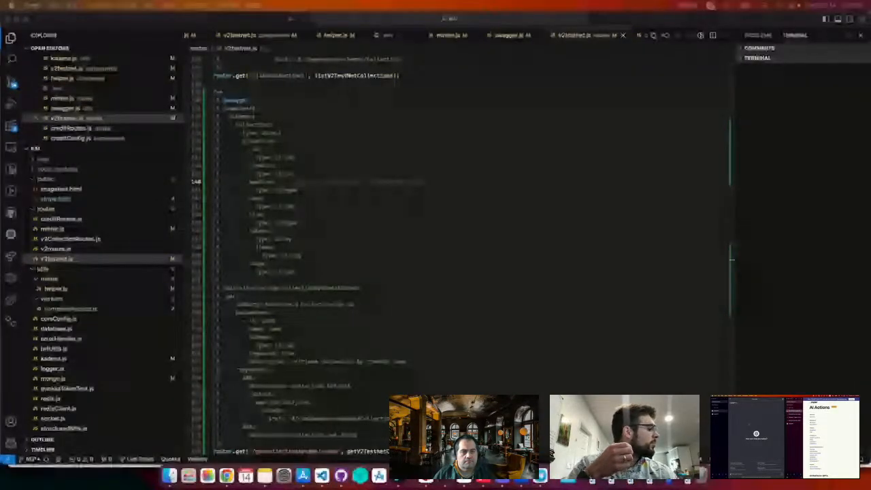
key("super+Tab")
left_click_drag(745, 23, 667, 23)
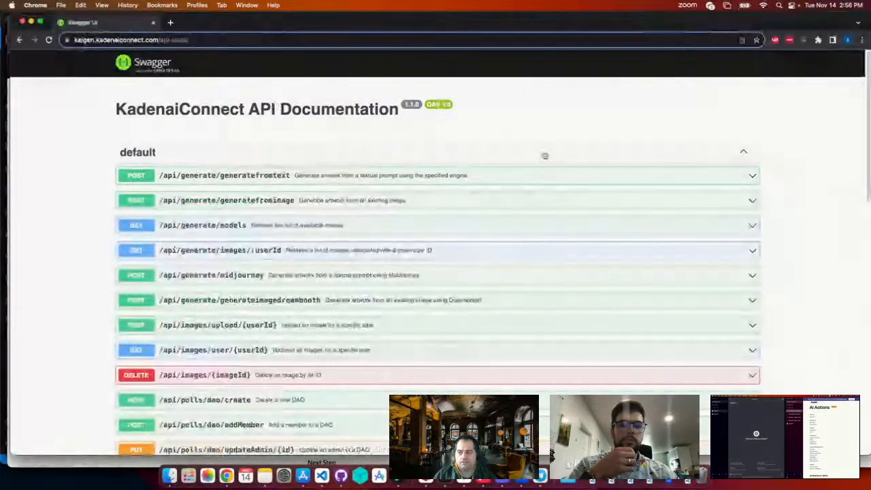
left_click(479, 162)
left_click(384, 164)
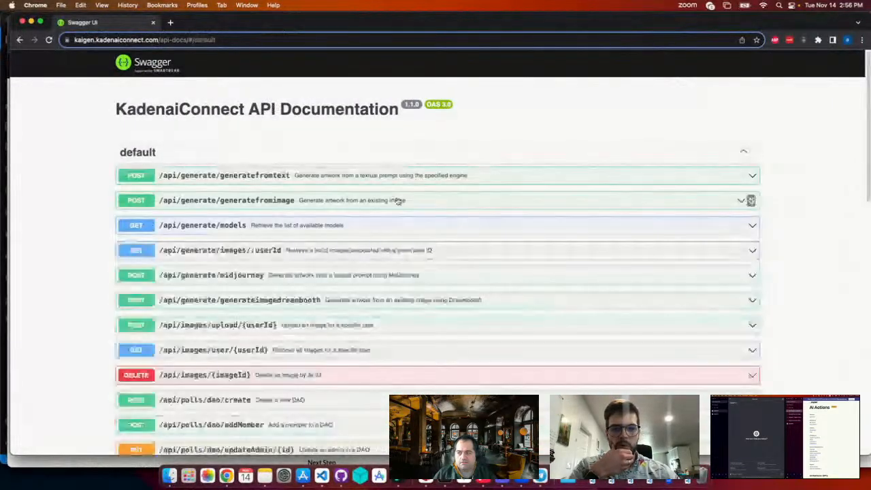
left_click(388, 177)
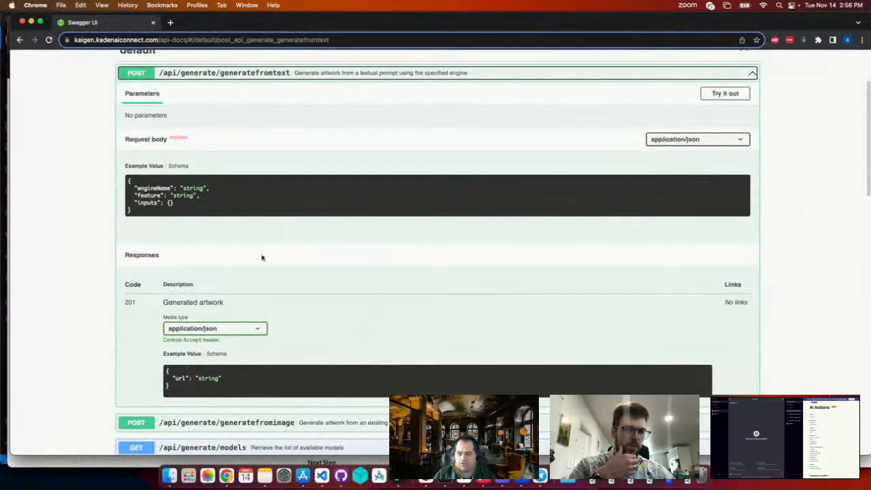
scroll(356, 243, "down", 5)
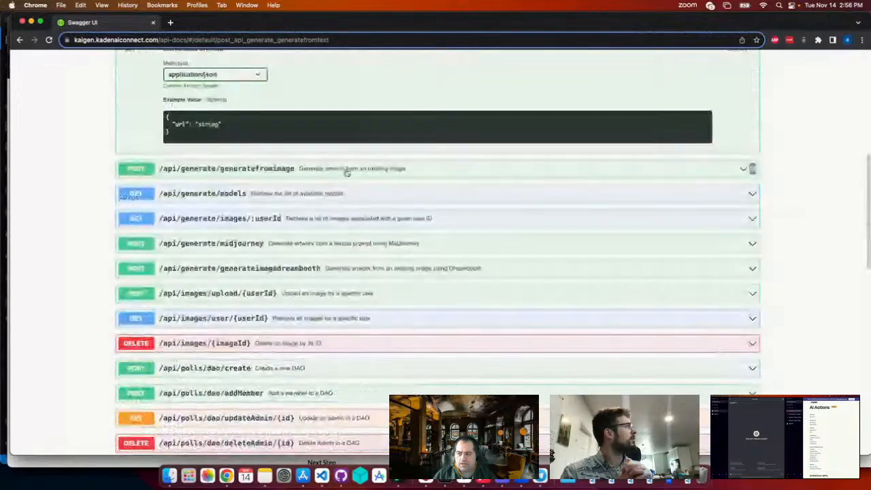
Expand the /api/generate/generatefromimage endpoint and highlight its example request body
left_click(347, 170)
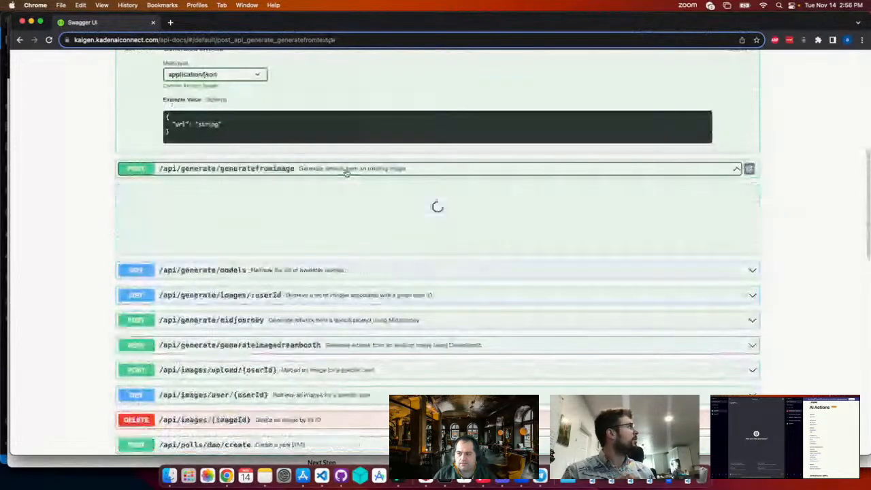
scroll(247, 293, "down", 1)
left_click(156, 265)
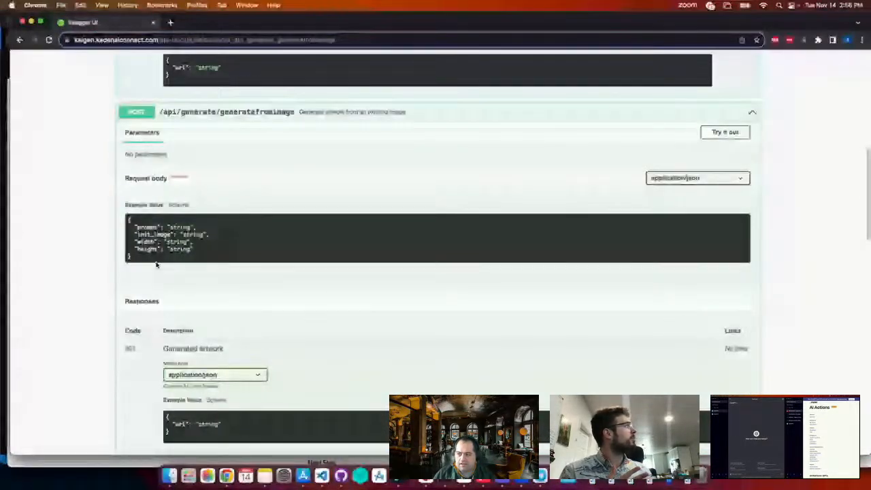
left_click_drag(156, 265, 126, 219)
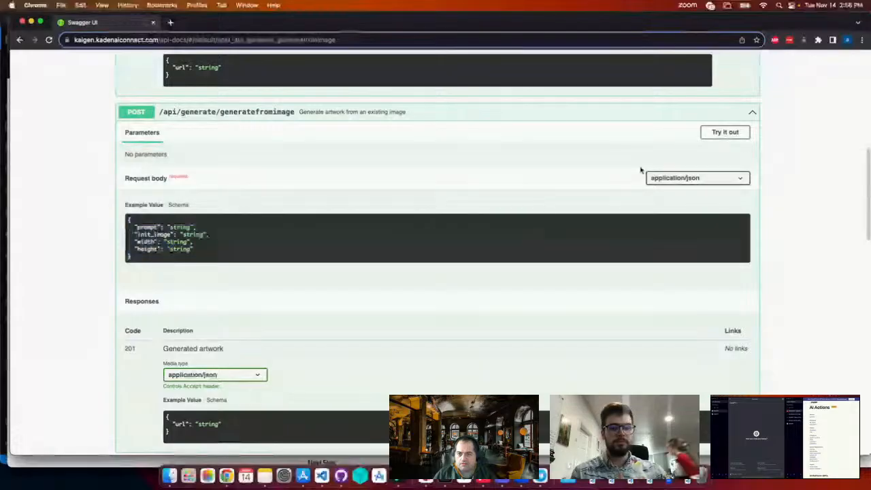
Review the editable test request of the generatefromimage endpoint, cancel it without executing and collapse the endpoint
left_click(724, 132)
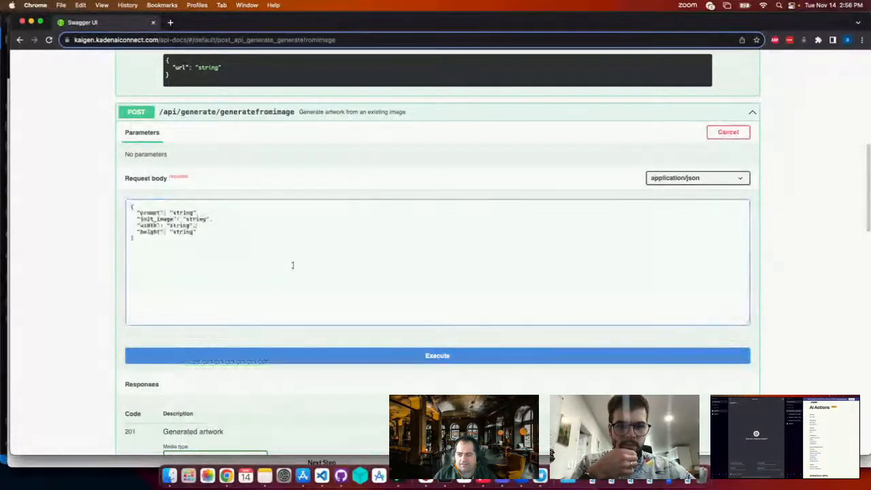
scroll(353, 305, "down", 1)
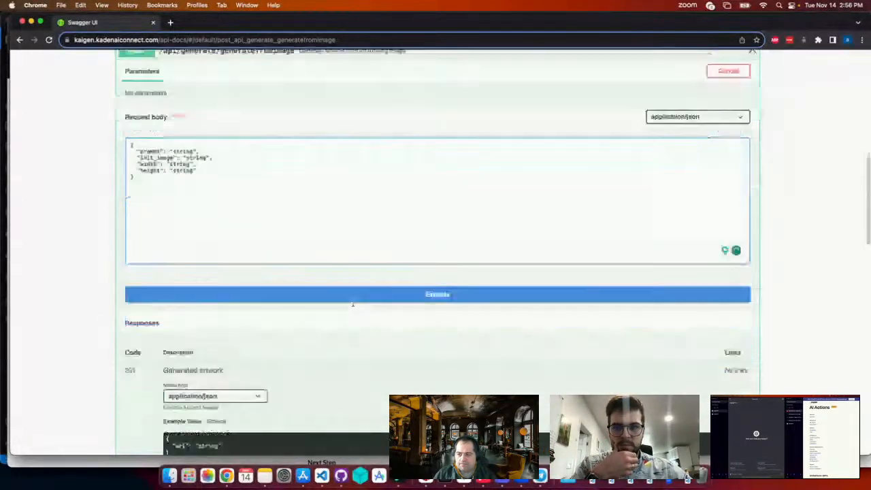
scroll(352, 304, "down", 2)
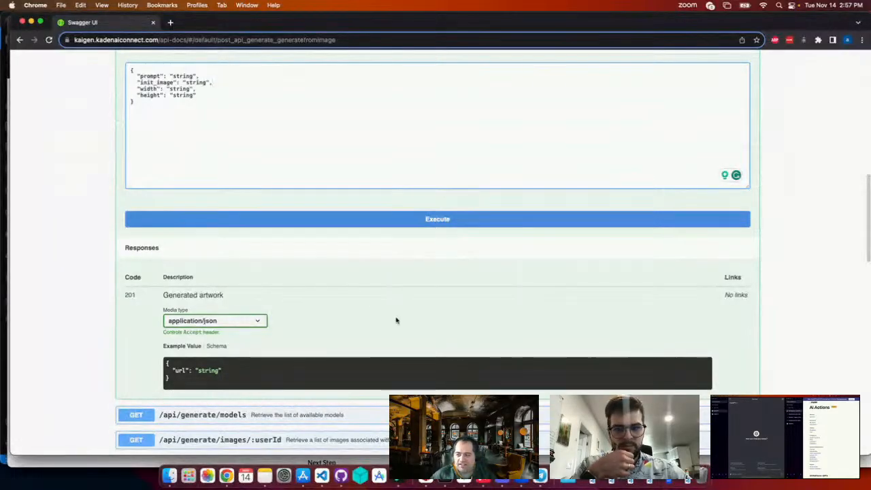
scroll(402, 292, "down", 1)
scroll(405, 281, "up", 3)
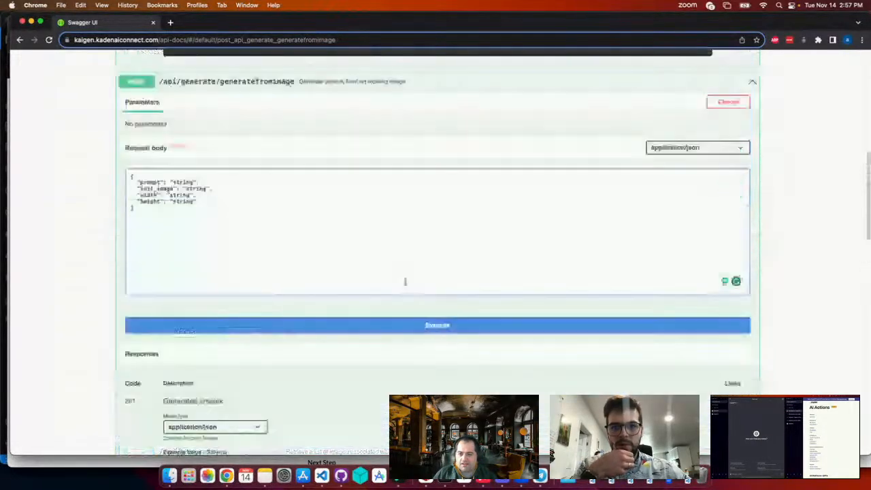
left_click(728, 102)
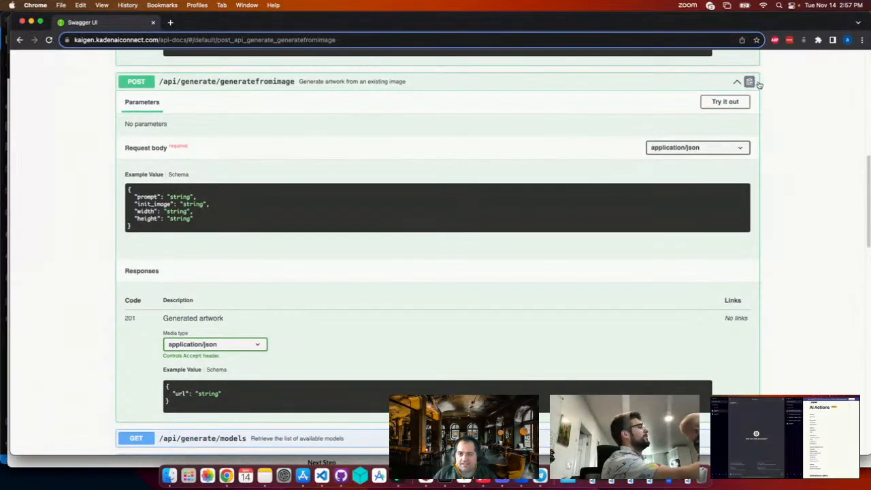
left_click(737, 83)
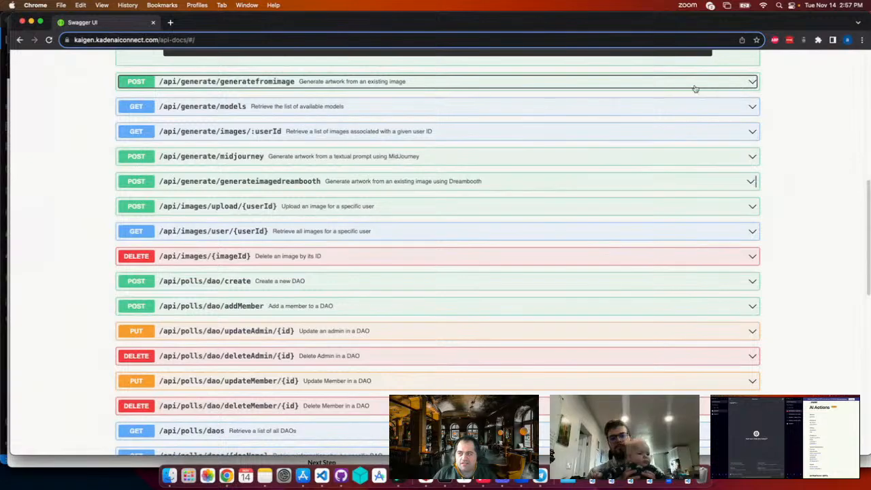
Close the Swagger UI page, move the Kadena Block Explorer window aside and return to the v2testnet.js code in VS Code
left_click(315, 38)
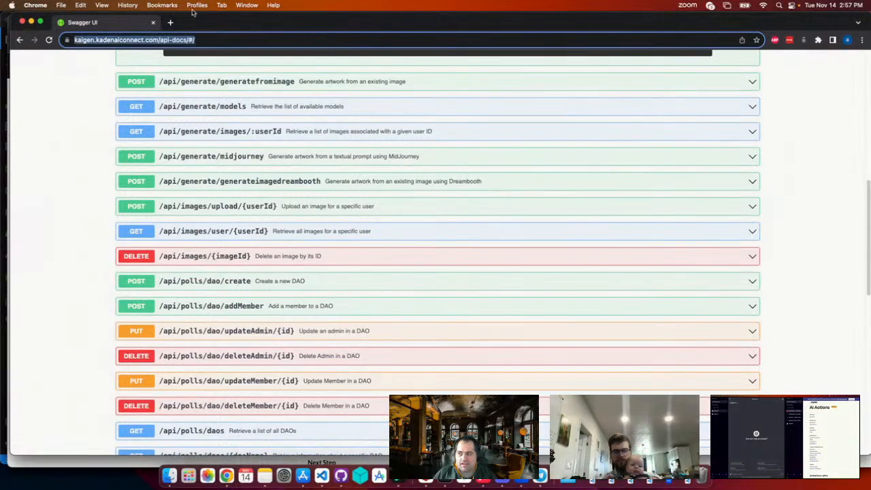
left_click(154, 23)
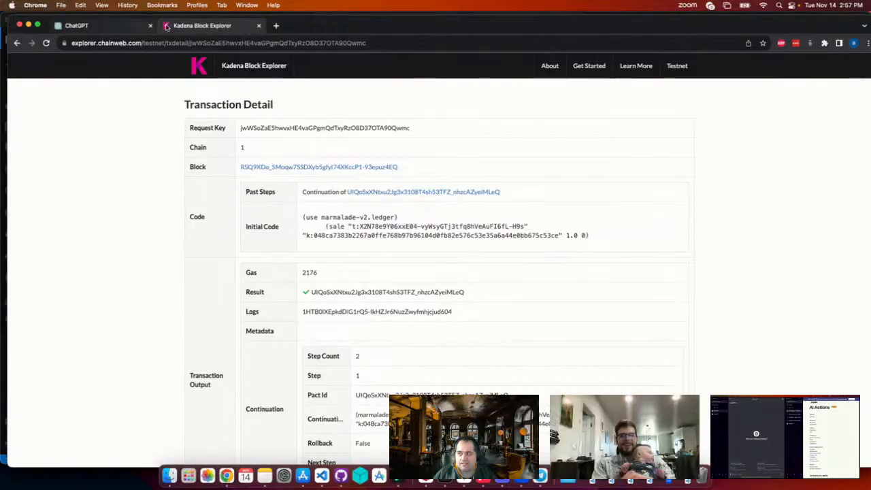
left_click_drag(316, 28, 870, 38)
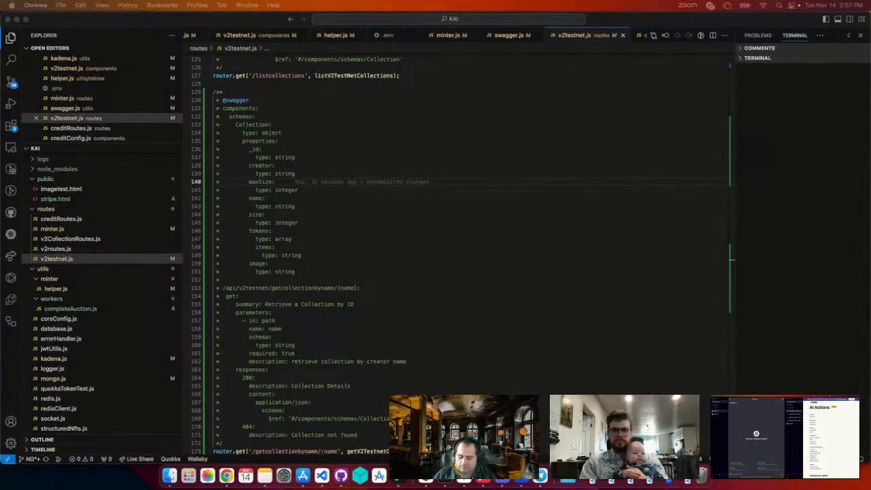
key("super+Tab")
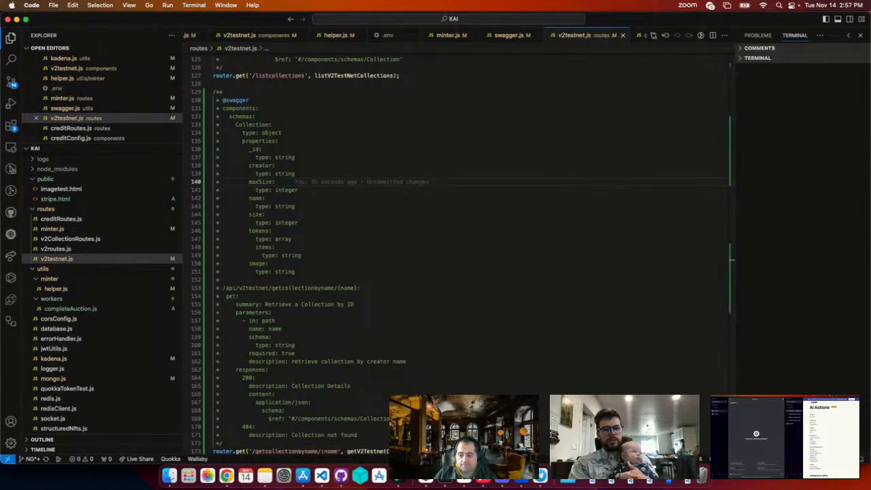
left_click(463, 338)
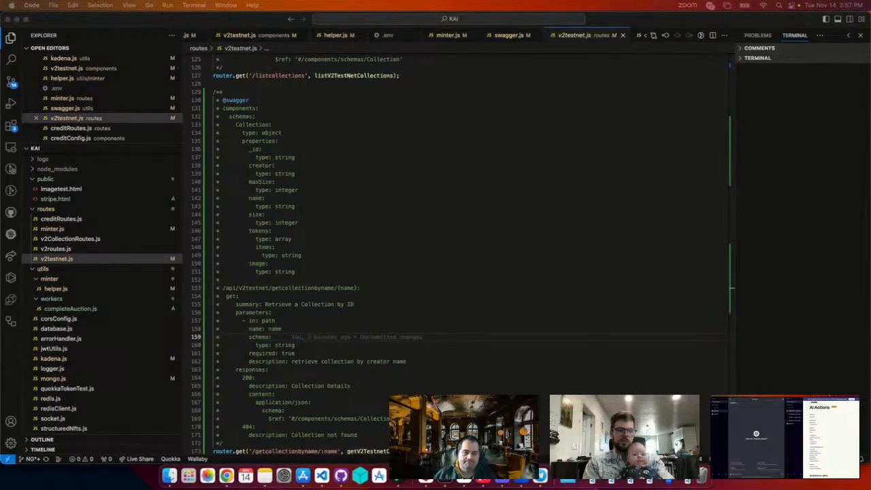
left_click(399, 304)
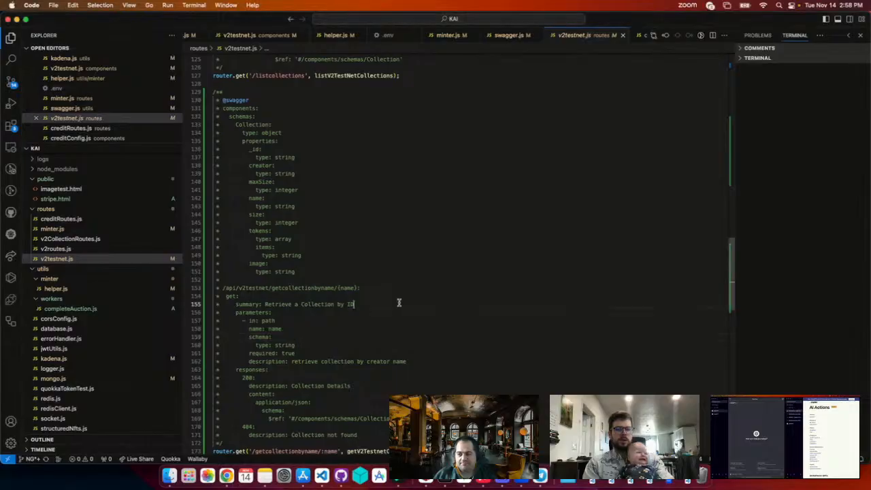
left_click(400, 314)
left_click(469, 326)
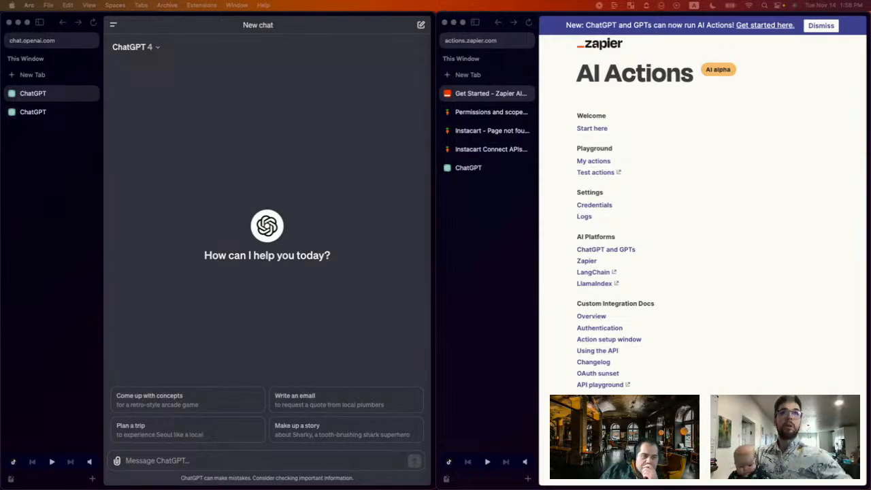
Search the web for "zapier instacart" in a new tab beside ChatGPT and open Zapier's Instantly Integrations result
left_click(507, 280)
key("super+t")
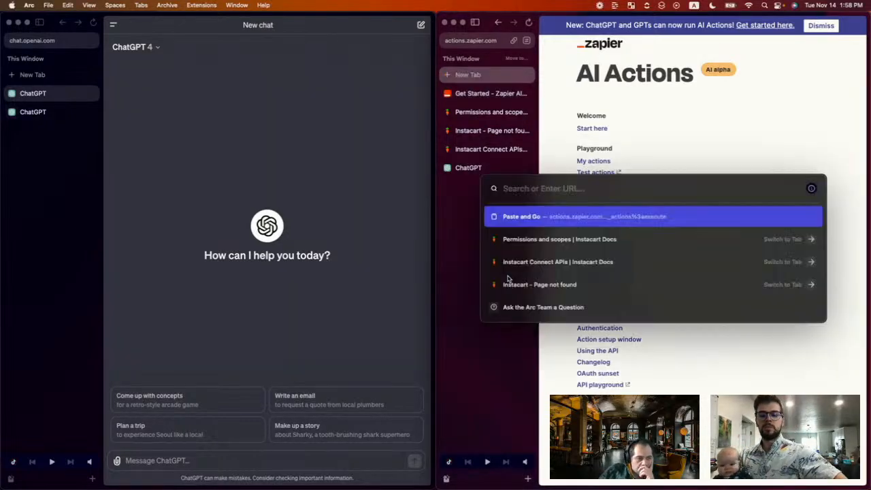
type("zapier i")
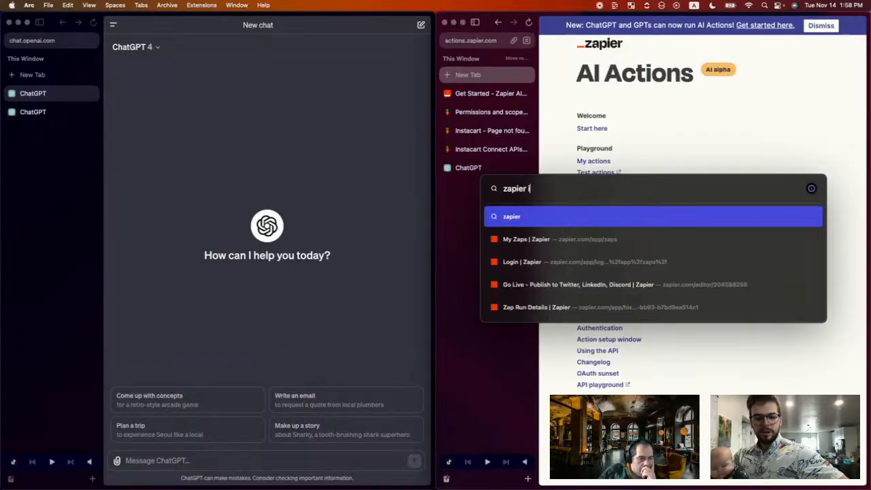
type("nstacart")
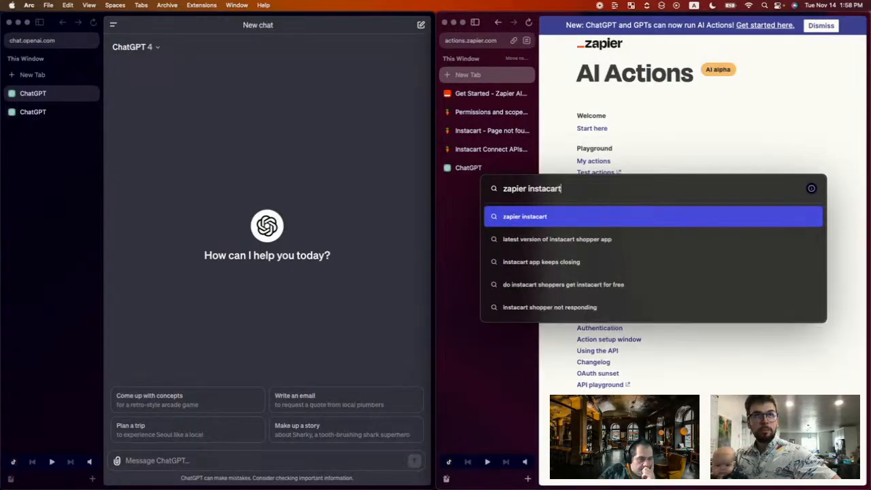
key("Return")
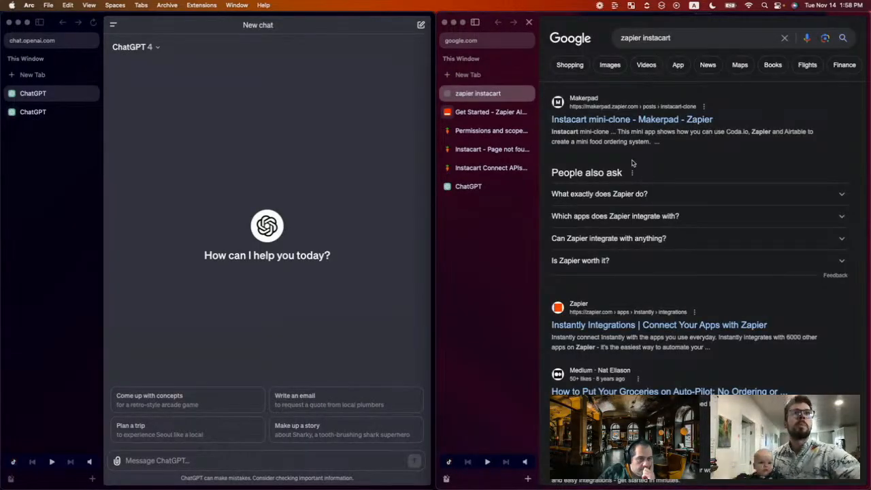
scroll(645, 223, "down", 2)
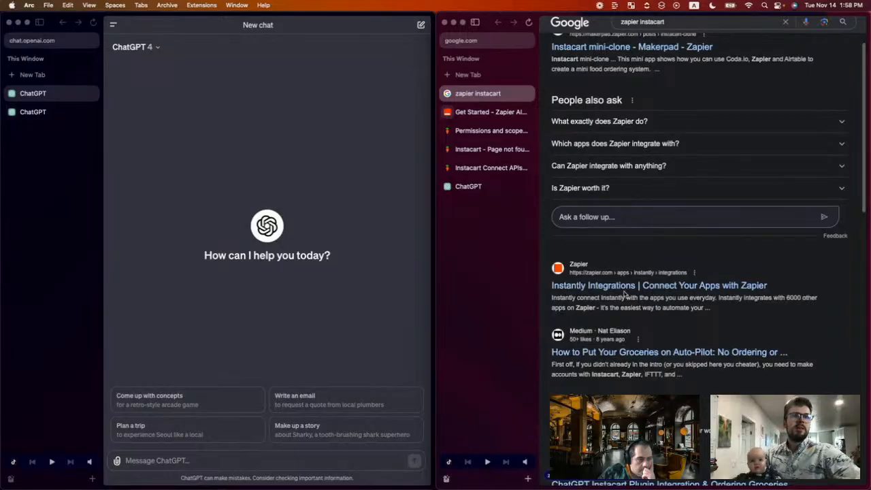
left_click(629, 286)
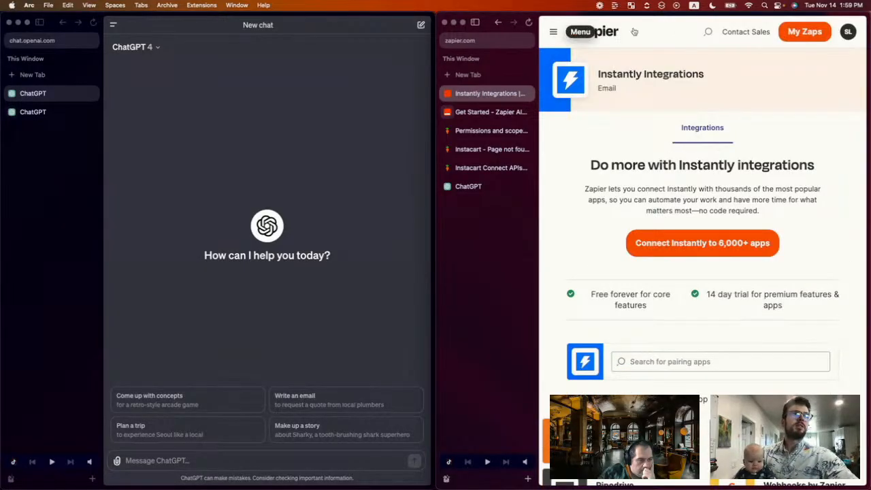
Search the Zapier site for "instacart" and close the search
left_click(707, 32)
type("in")
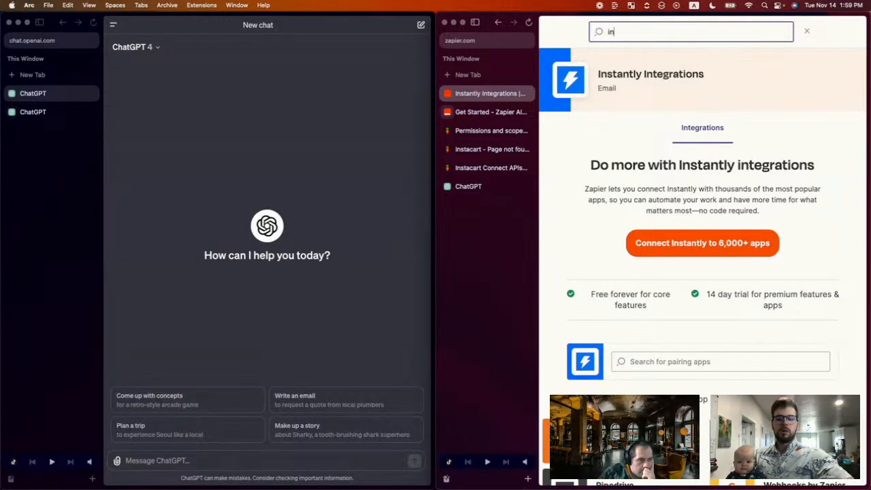
type("stacart")
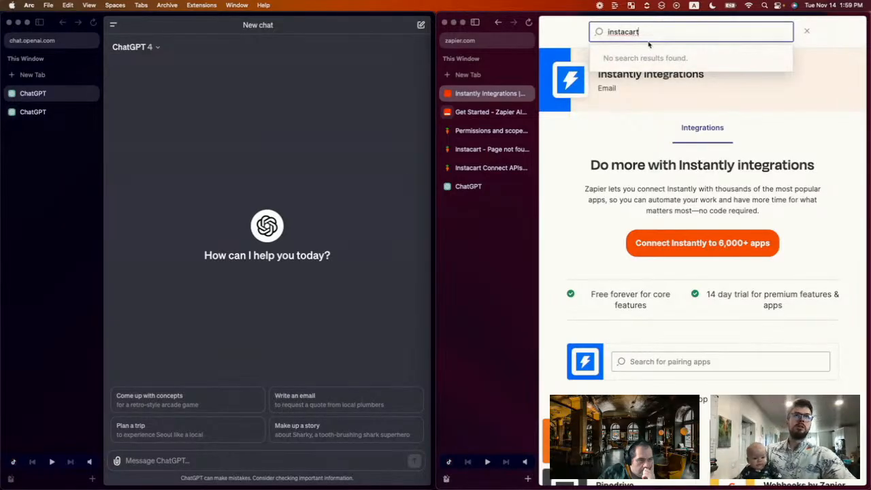
left_click(807, 31)
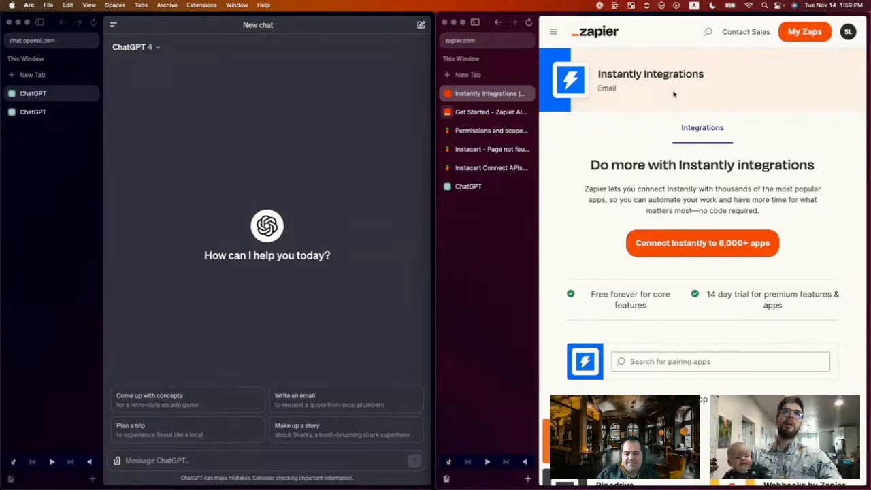
Search the web for "instacart integrations" in a new tab and look through the results for Instacart APIs and its ChatGPT plugin
key("super+t")
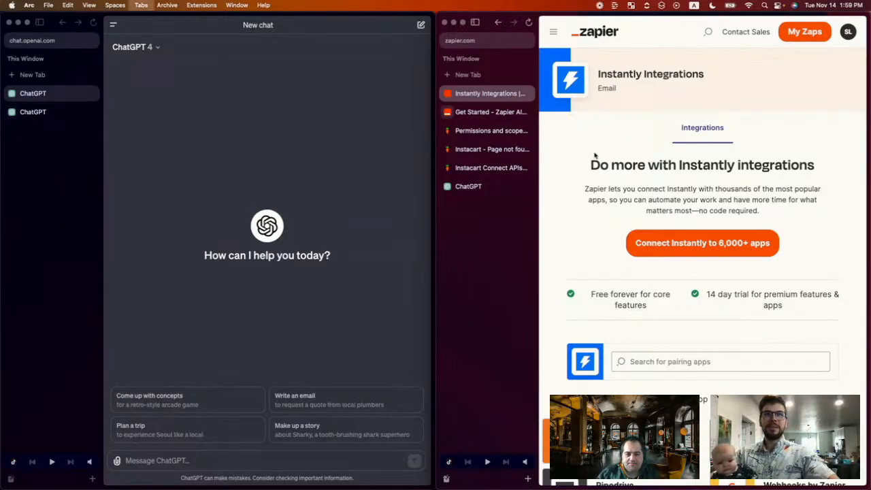
type("instac")
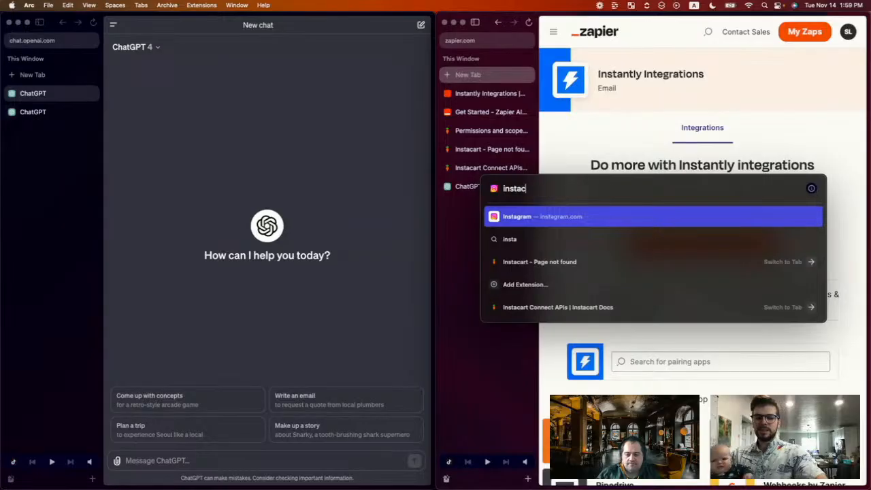
type("art integratio")
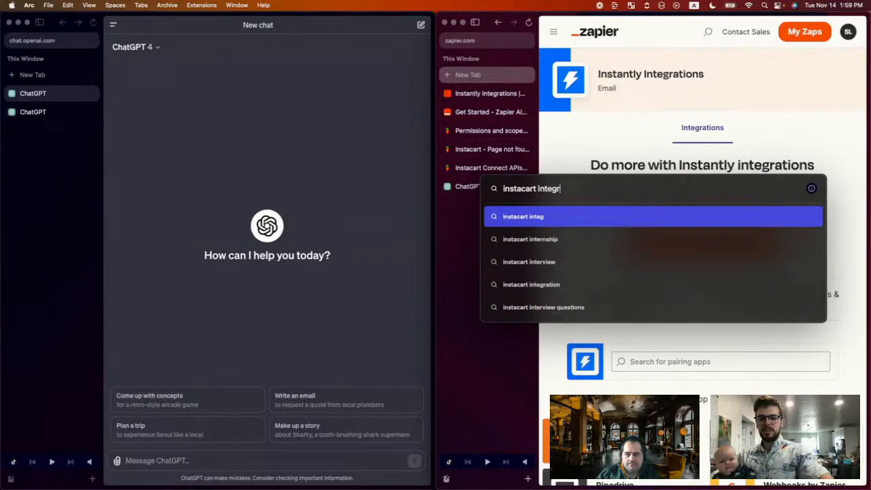
type("ns")
key("Return")
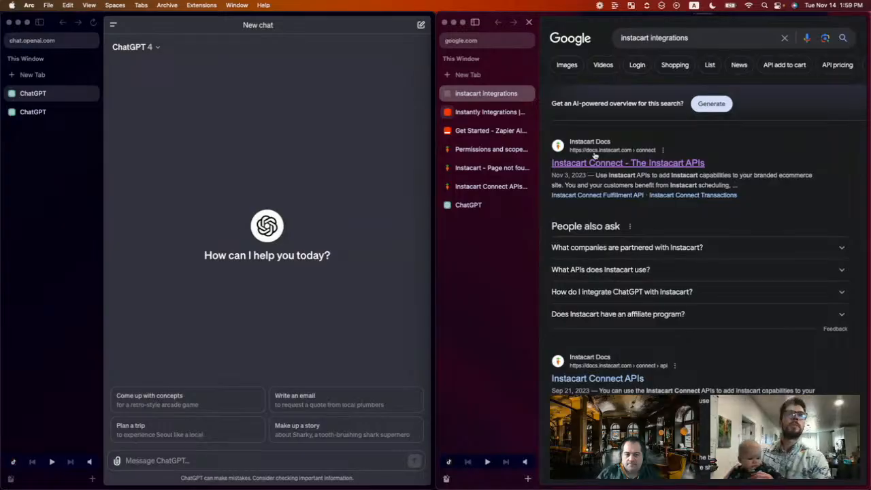
scroll(722, 225, "down", 2)
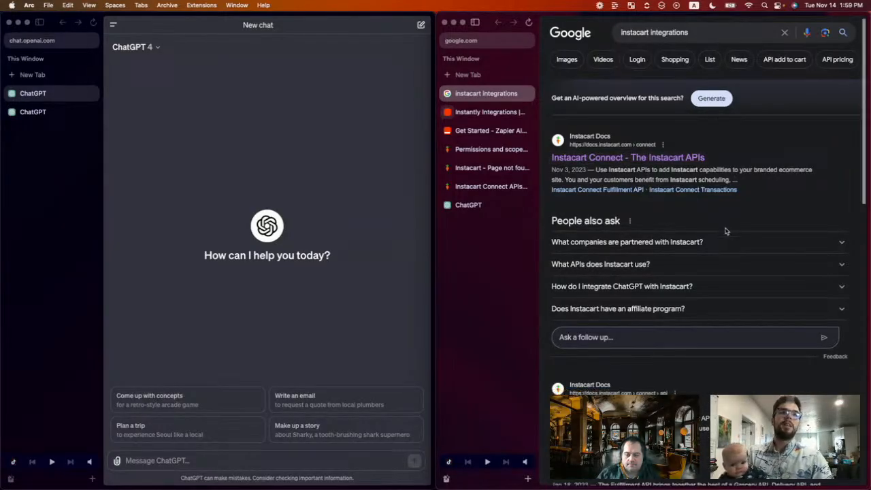
scroll(713, 276, "down", 4)
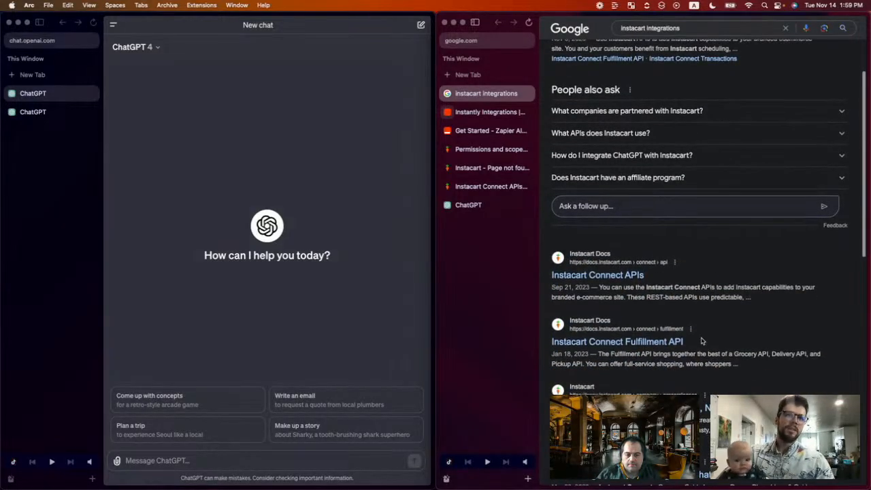
scroll(701, 341, "down", 3)
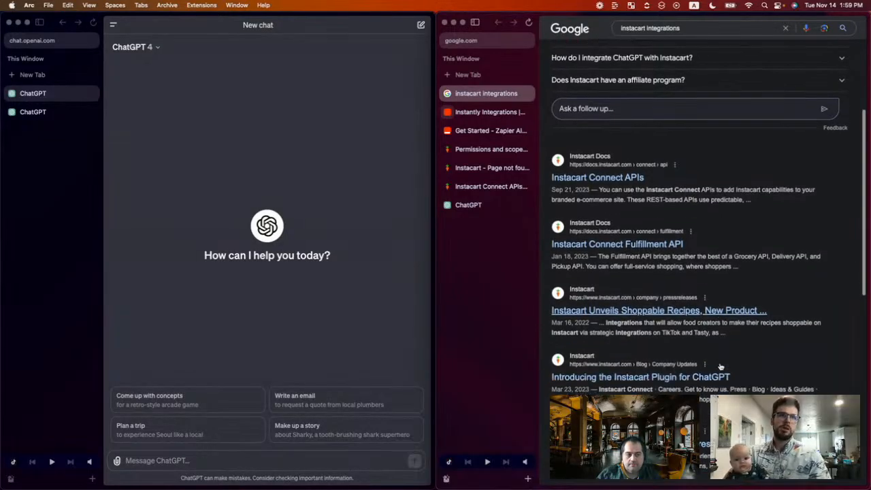
scroll(718, 385, "down", 1)
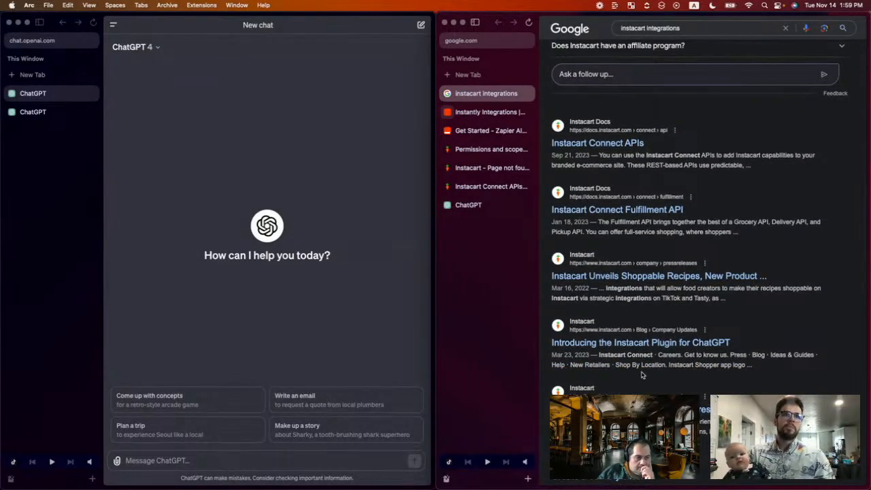
mouse_move(664, 347)
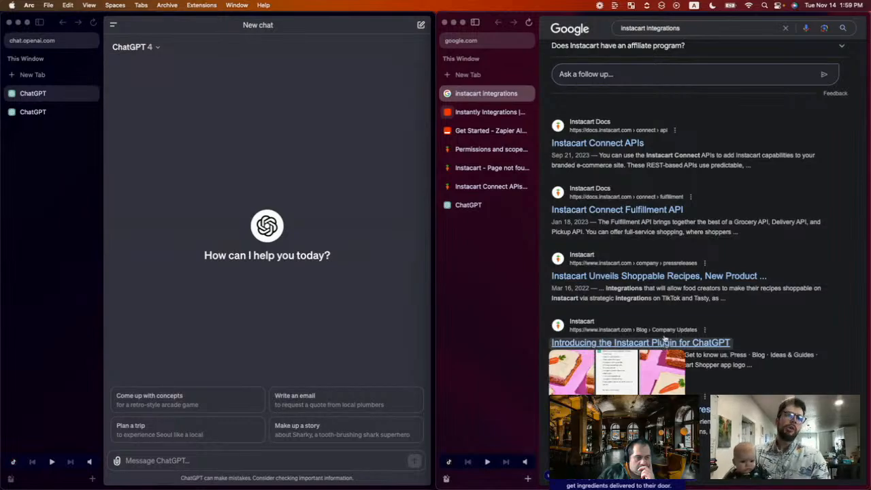
scroll(707, 373, "down", 3)
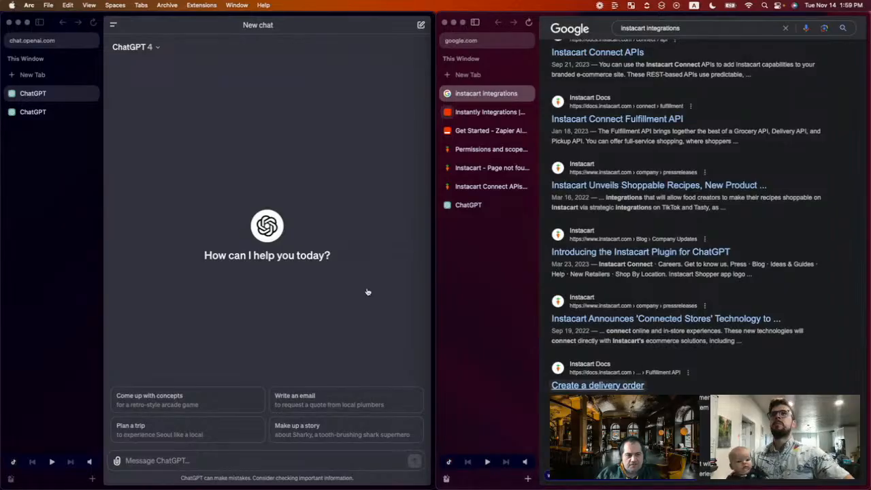
Switch the new ChatGPT chat from GPT-4 to Plugins mode, open the list of enabled plugins and widen the ChatGPT window
left_click(173, 49)
left_click(159, 52)
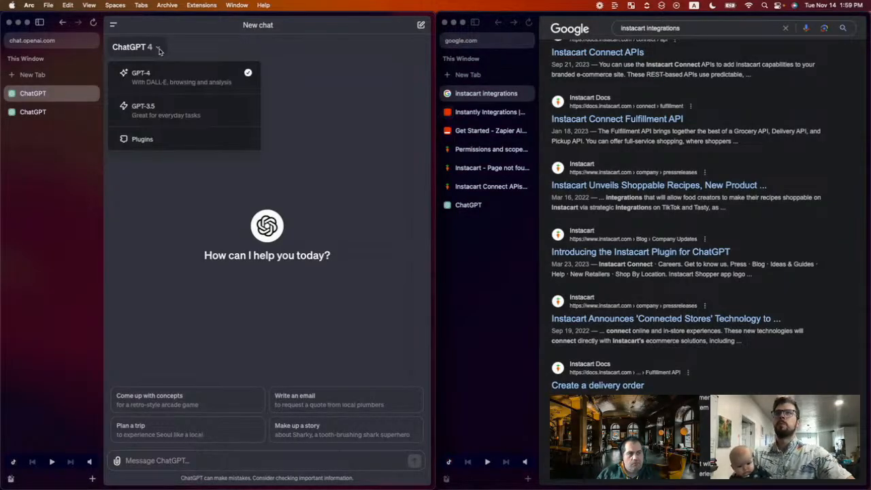
left_click(145, 143)
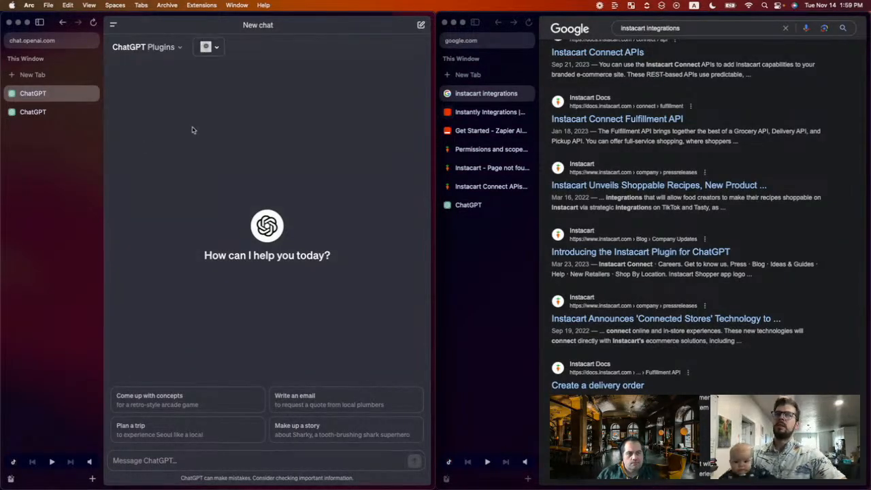
left_click(208, 48)
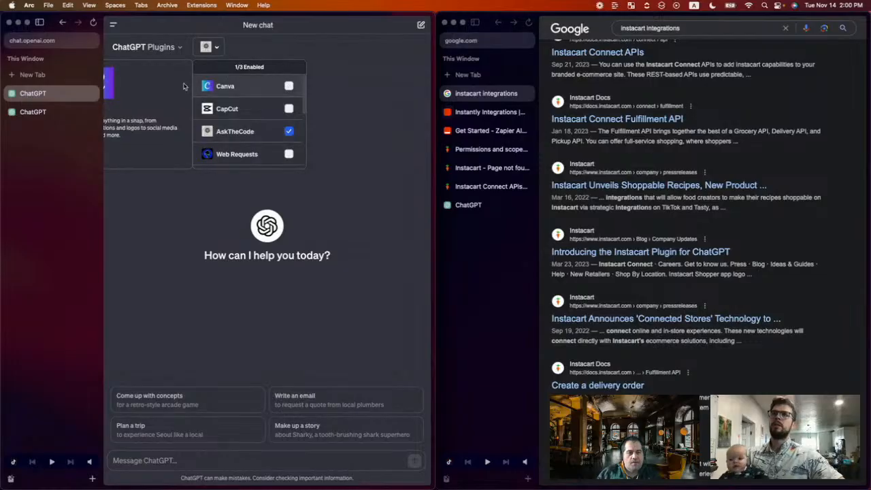
scroll(212, 97, "left", 3)
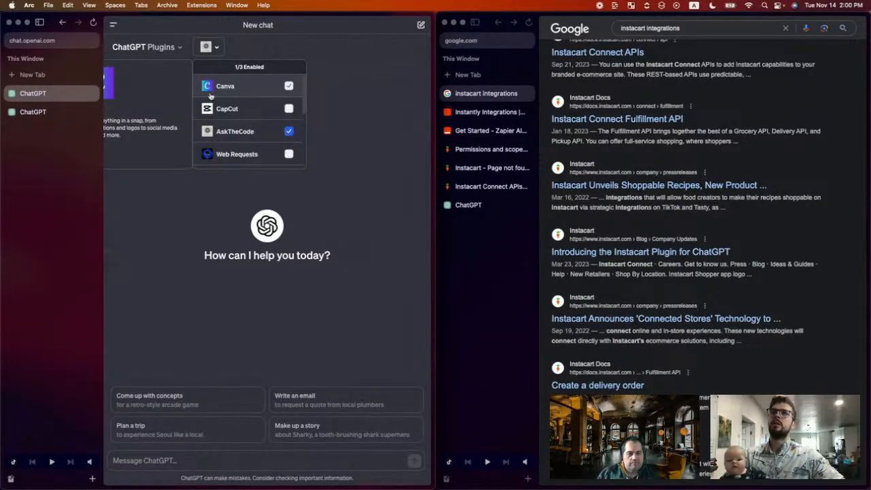
left_click_drag(434, 103, 577, 104)
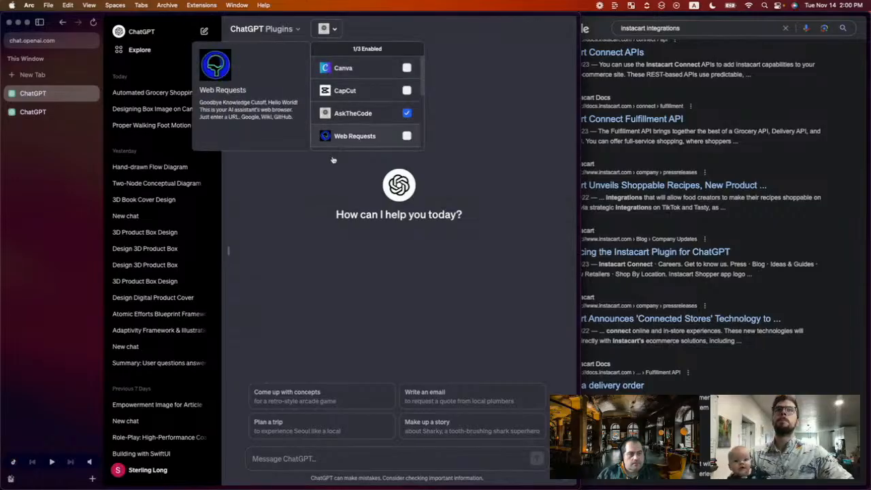
Open the Plugin store from the plugin list, search it for "instacart" and install the Instacart plugin
scroll(347, 140, "down", 3)
left_click(348, 140)
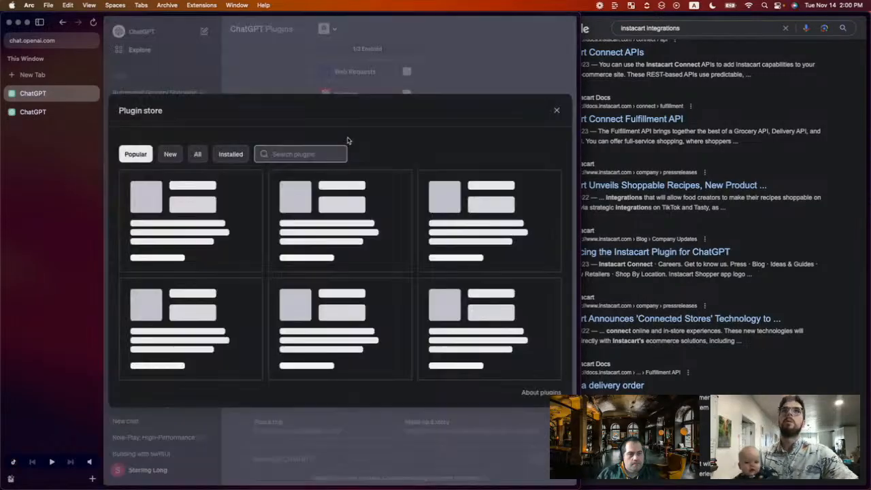
left_click(294, 153)
type("ins")
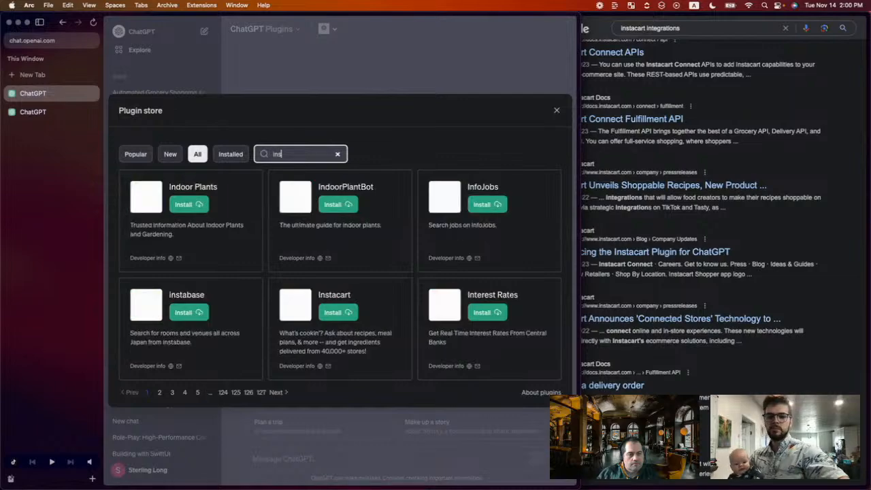
type("tacart")
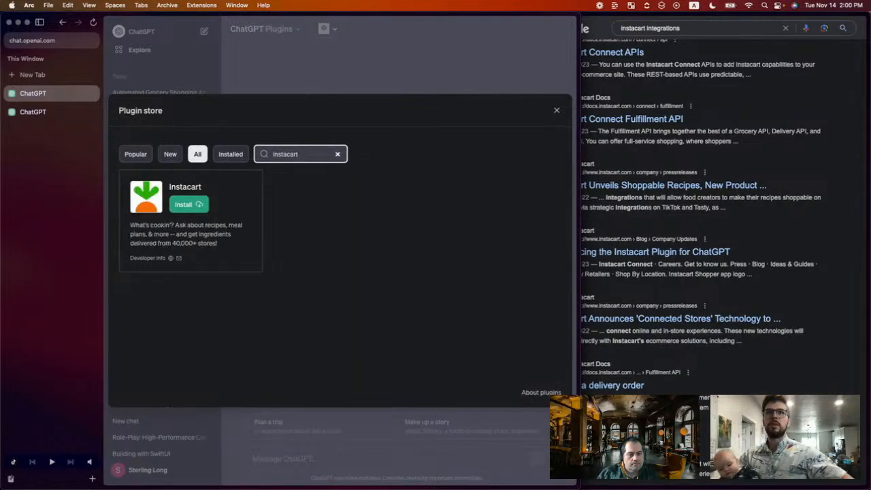
left_click(198, 204)
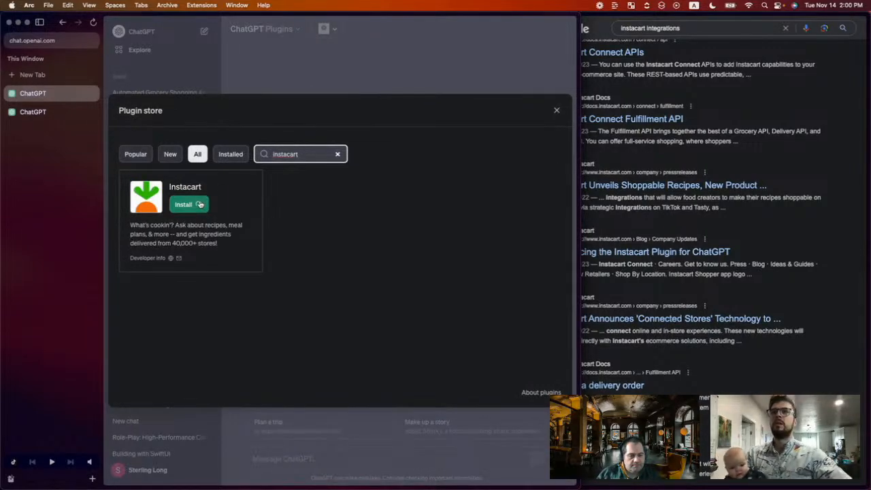